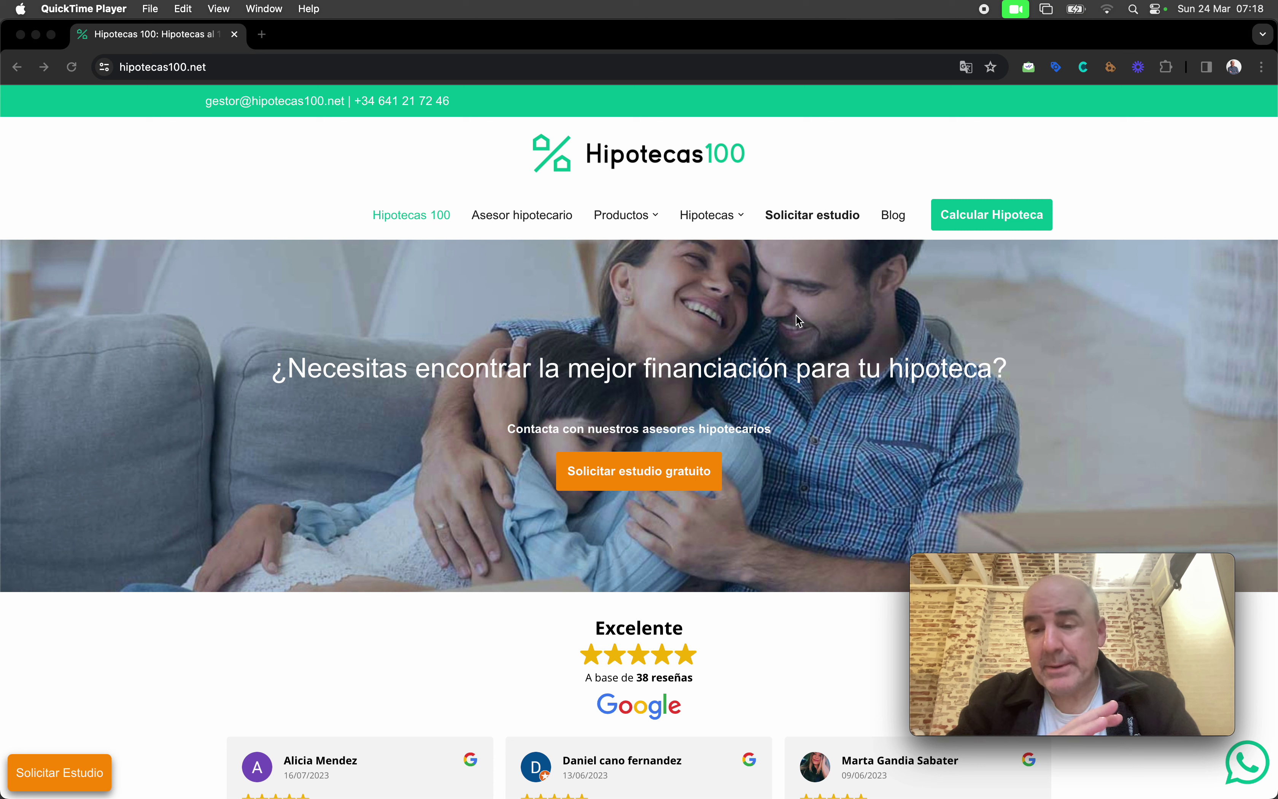
Step: Search Google for 'hipoteca 100%' in a new browser tab
{"action": "left_click", "coordinate": [520, 215]}
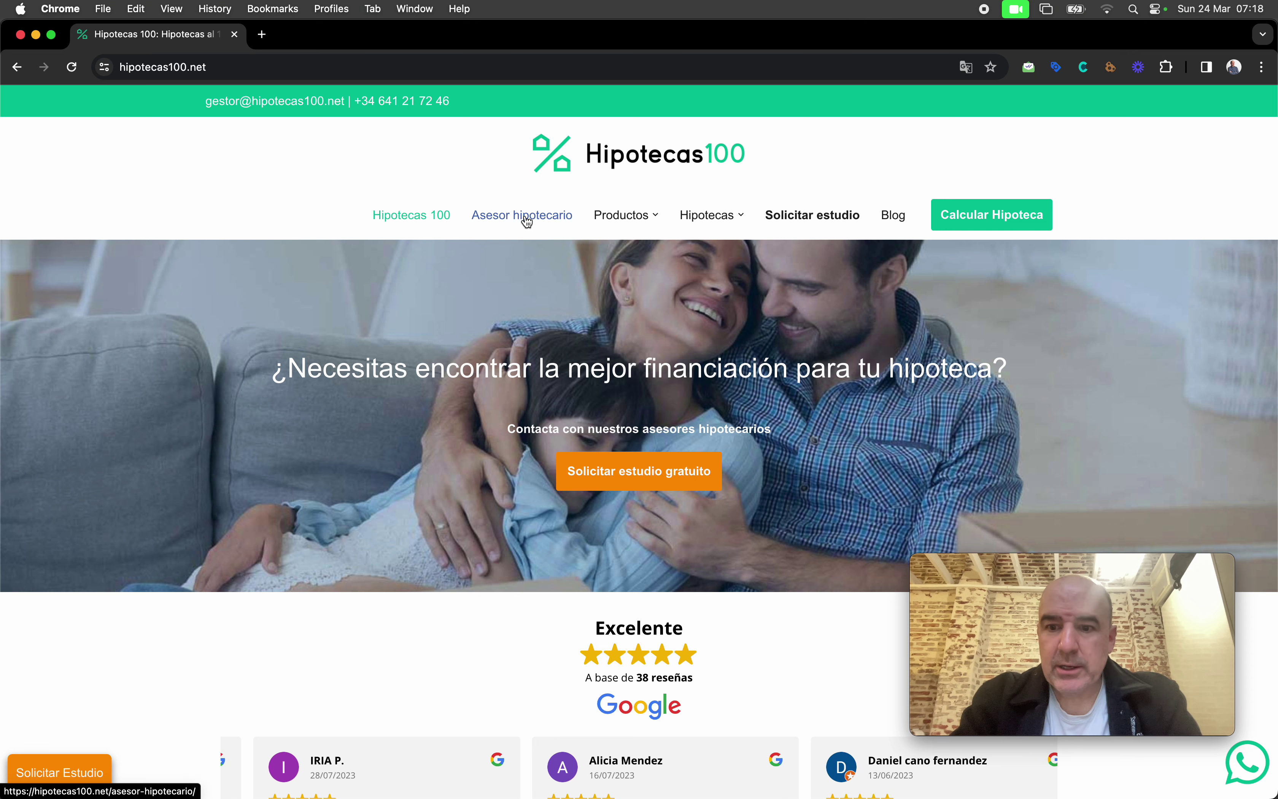
{"action": "left_click", "coordinate": [262, 35]}
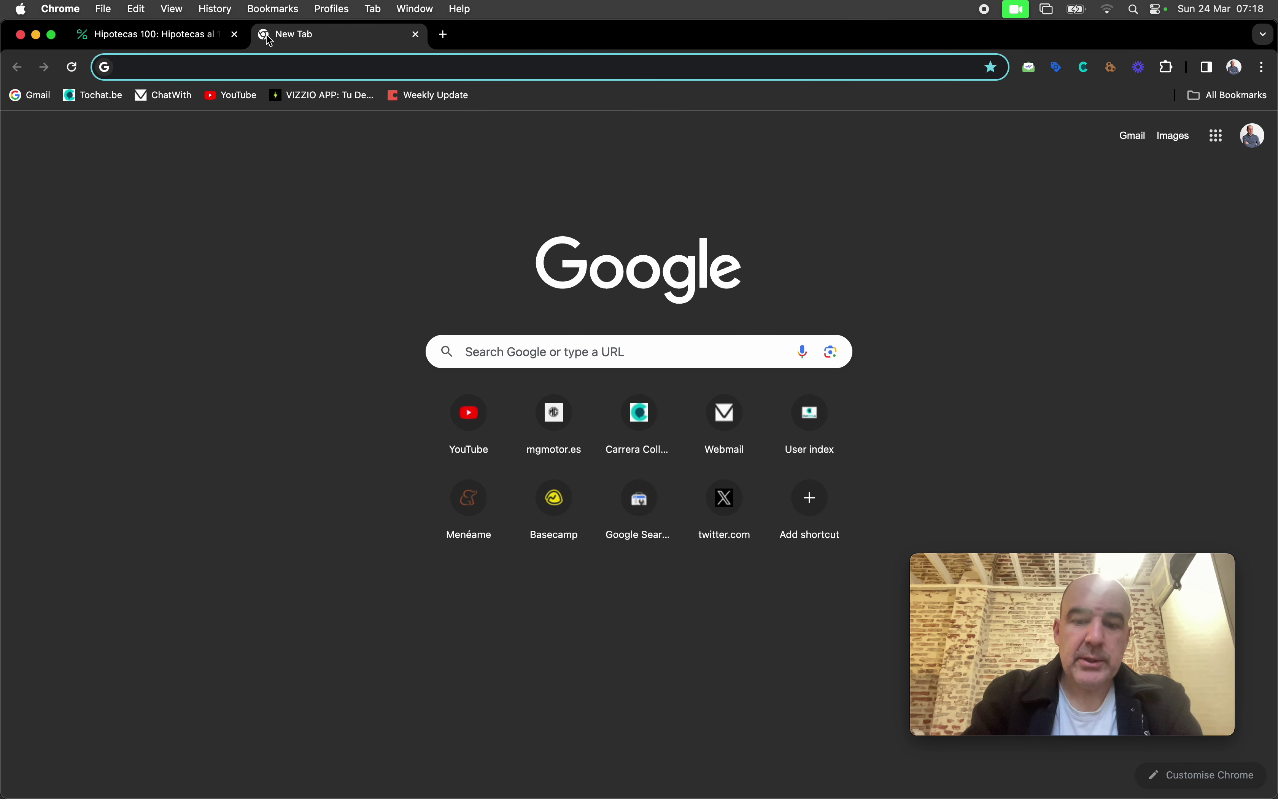
{"action": "type", "text": "hipoteca 100%"}
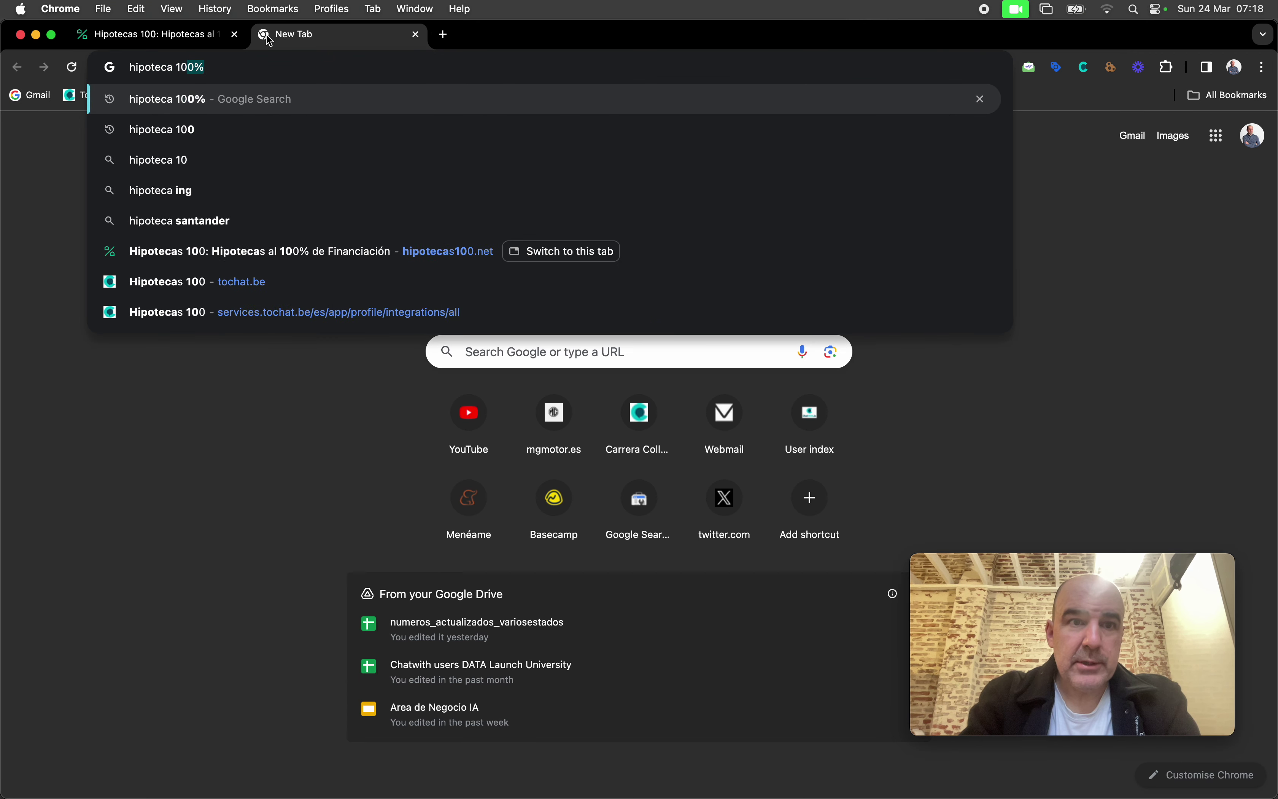
{"action": "key", "text": "Return"}
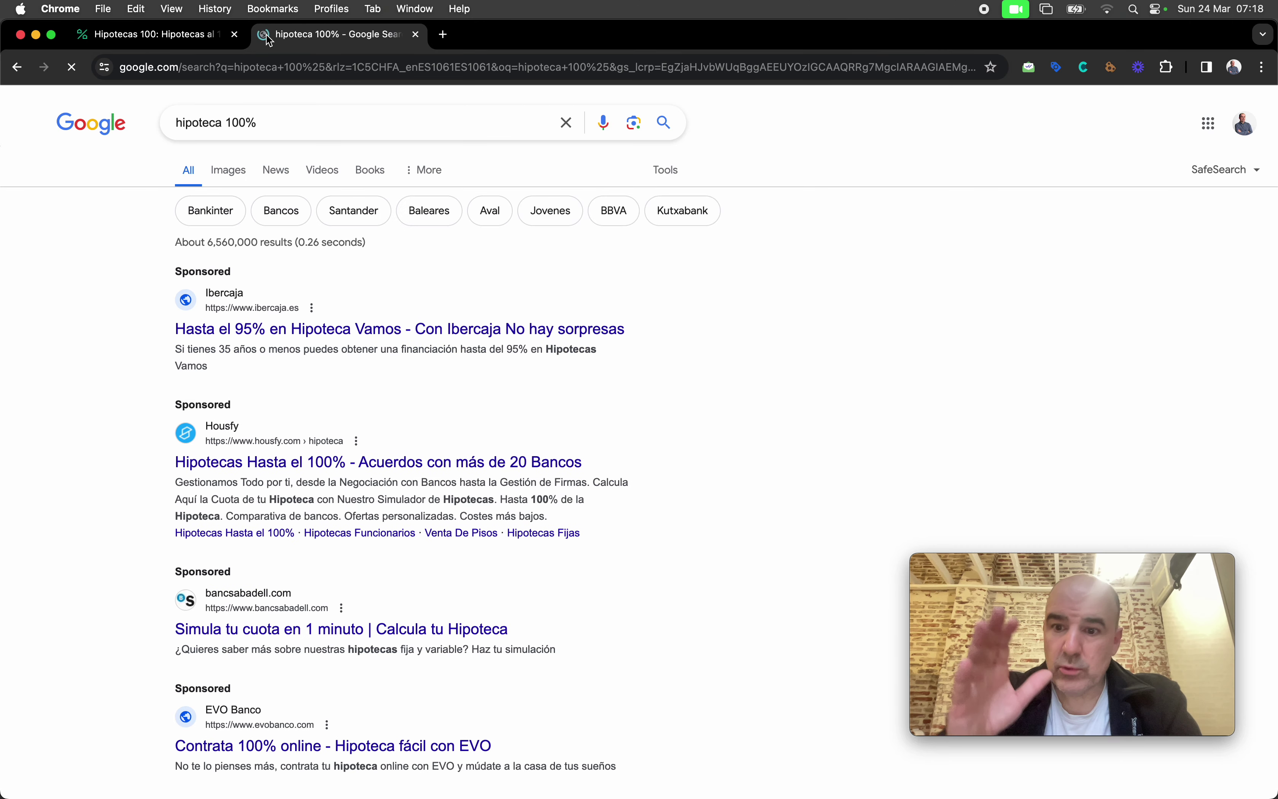
Step: Scroll down the results and open the hipotecas100.net organic listing
{"action": "scroll", "coordinate": [415, 437], "scroll_direction": "down", "scroll_amount": 6}
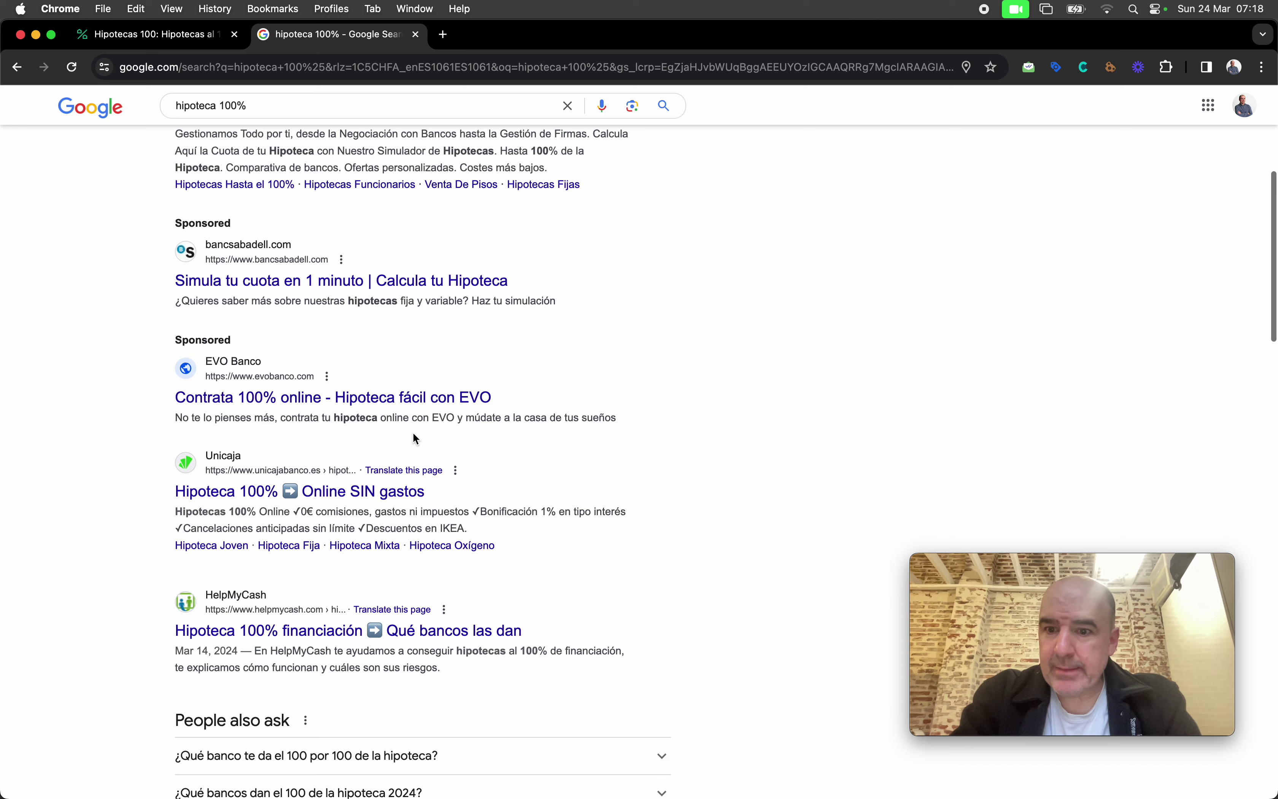
{"action": "scroll", "coordinate": [416, 438], "scroll_direction": "up", "scroll_amount": 6}
{"action": "scroll", "coordinate": [279, 354], "scroll_direction": "down", "scroll_amount": 9}
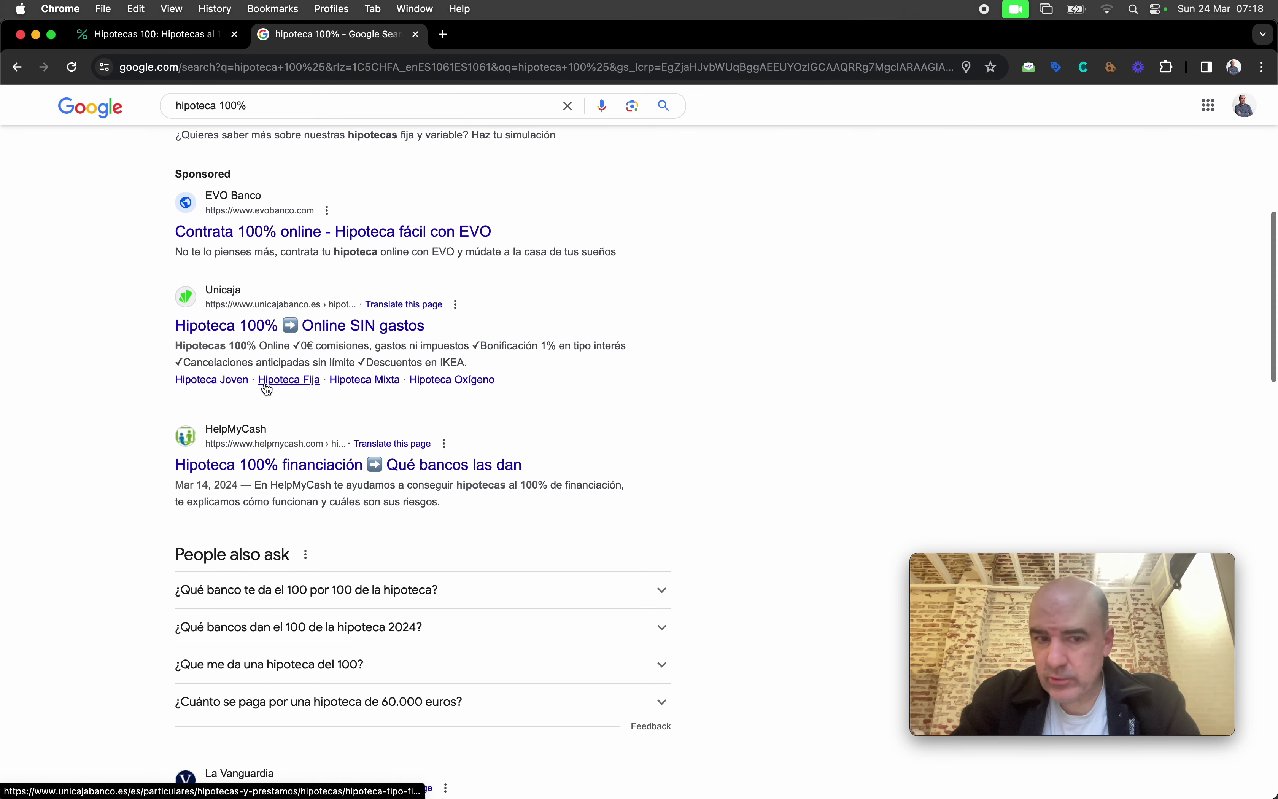
{"action": "scroll", "coordinate": [248, 349], "scroll_direction": "down", "scroll_amount": 2}
{"action": "scroll", "coordinate": [213, 306], "scroll_direction": "down", "scroll_amount": 9}
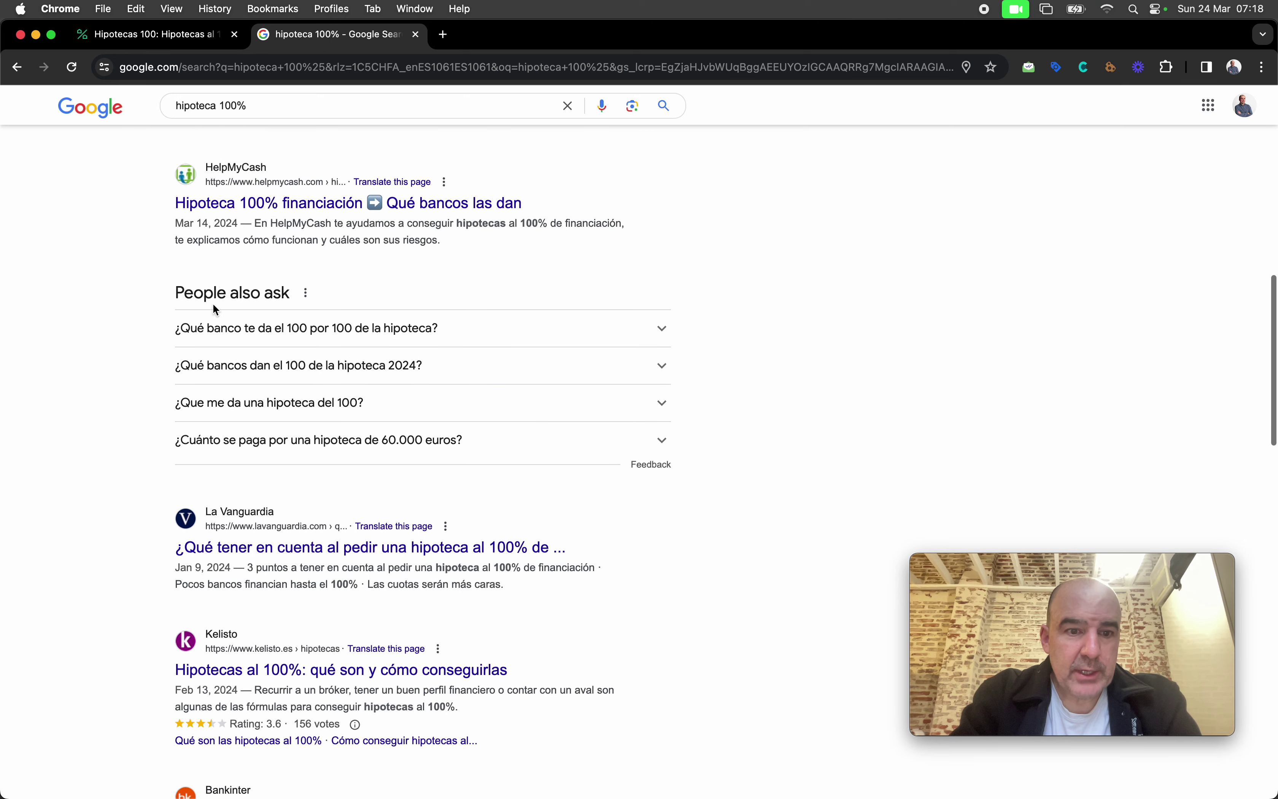
{"action": "scroll", "coordinate": [214, 308], "scroll_direction": "down", "scroll_amount": 8}
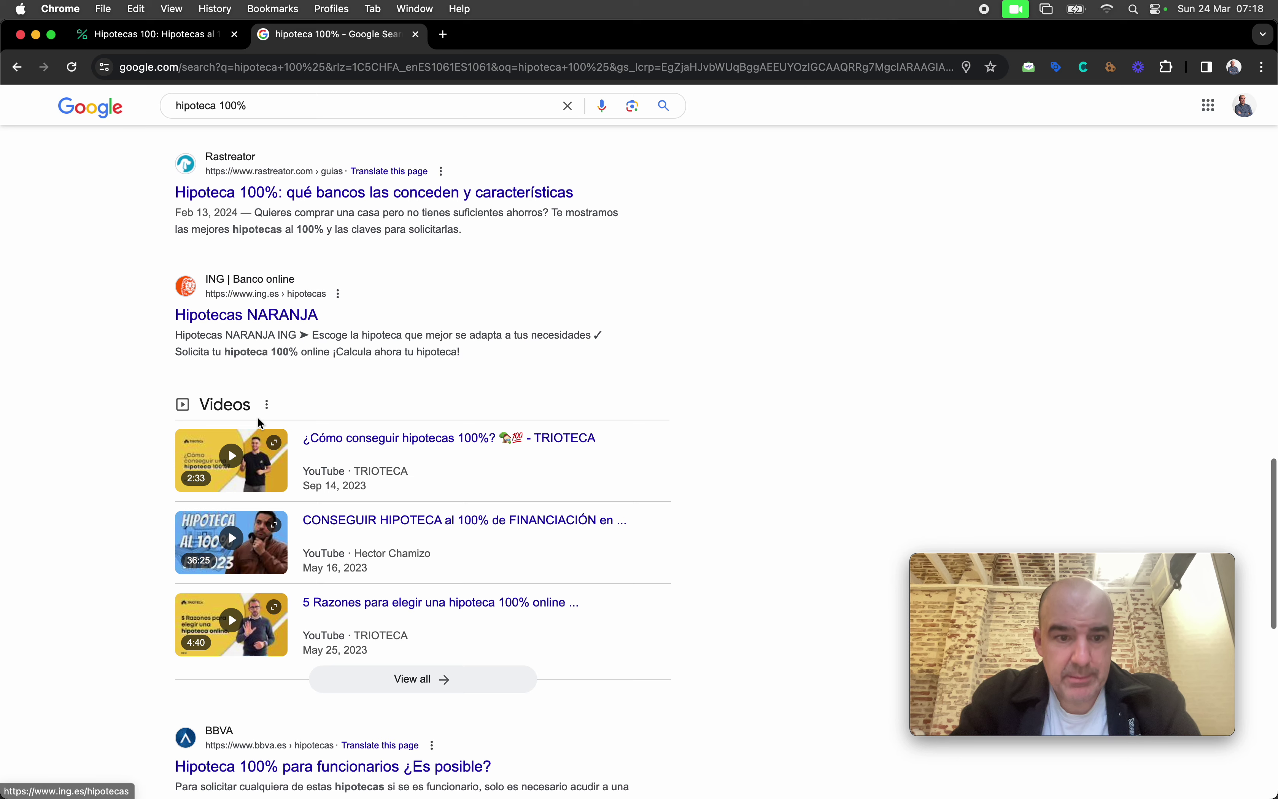
{"action": "scroll", "coordinate": [213, 309], "scroll_direction": "down", "scroll_amount": 4}
{"action": "scroll", "coordinate": [260, 422], "scroll_direction": "down", "scroll_amount": 5}
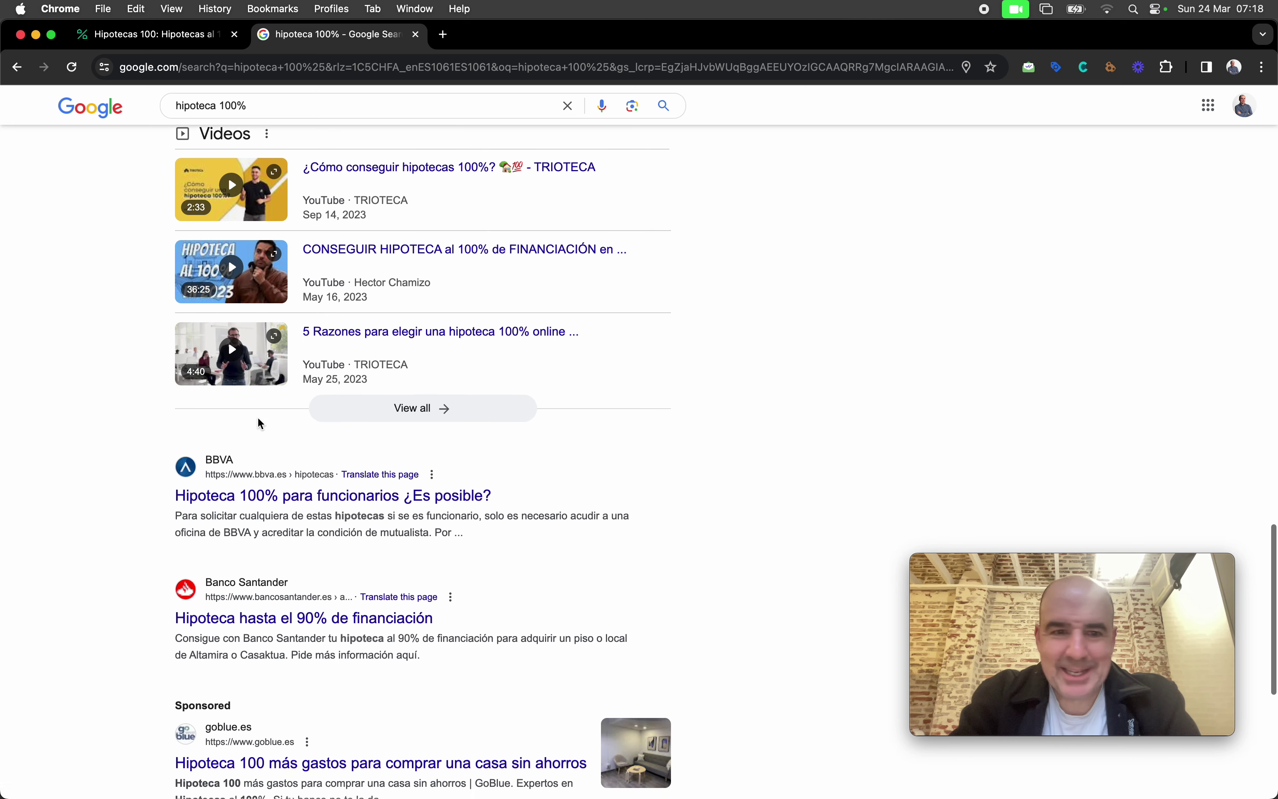
{"action": "scroll", "coordinate": [260, 423], "scroll_direction": "down", "scroll_amount": 10}
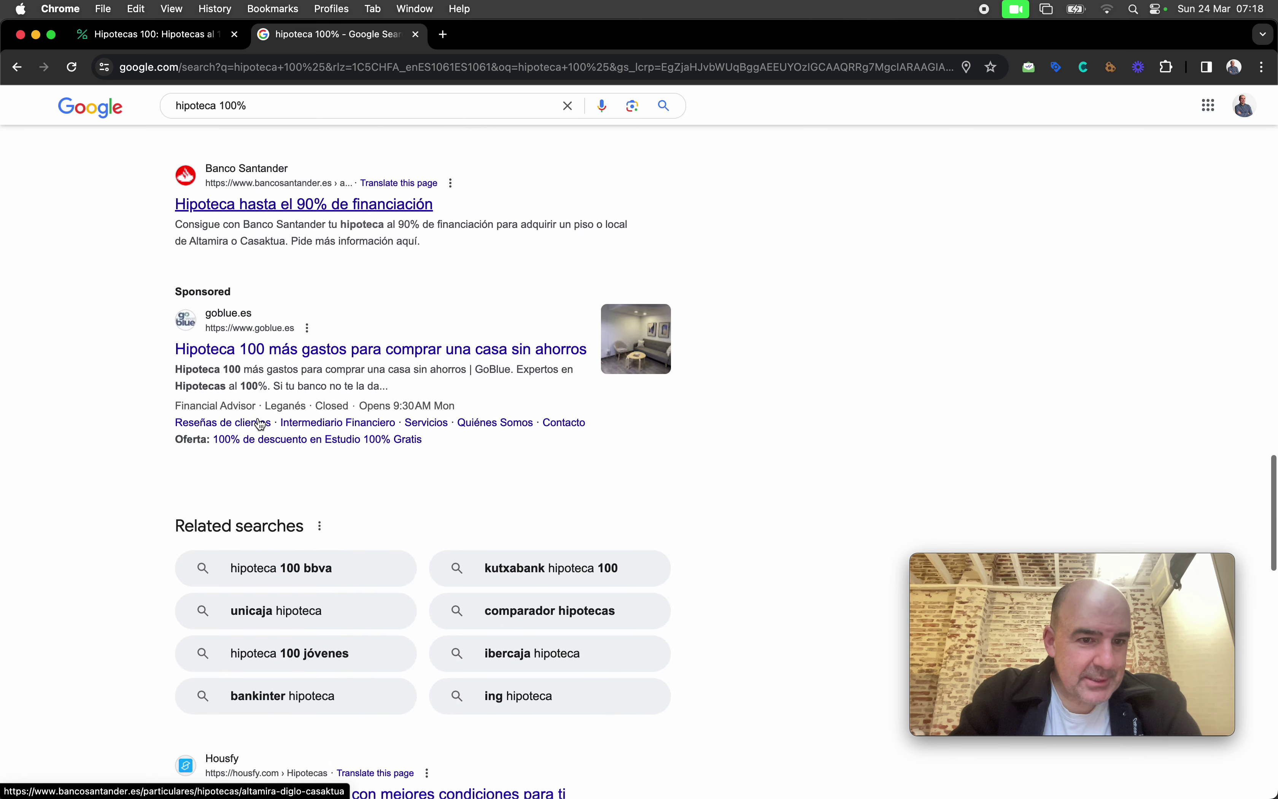
{"action": "scroll", "coordinate": [260, 423], "scroll_direction": "down", "scroll_amount": 2}
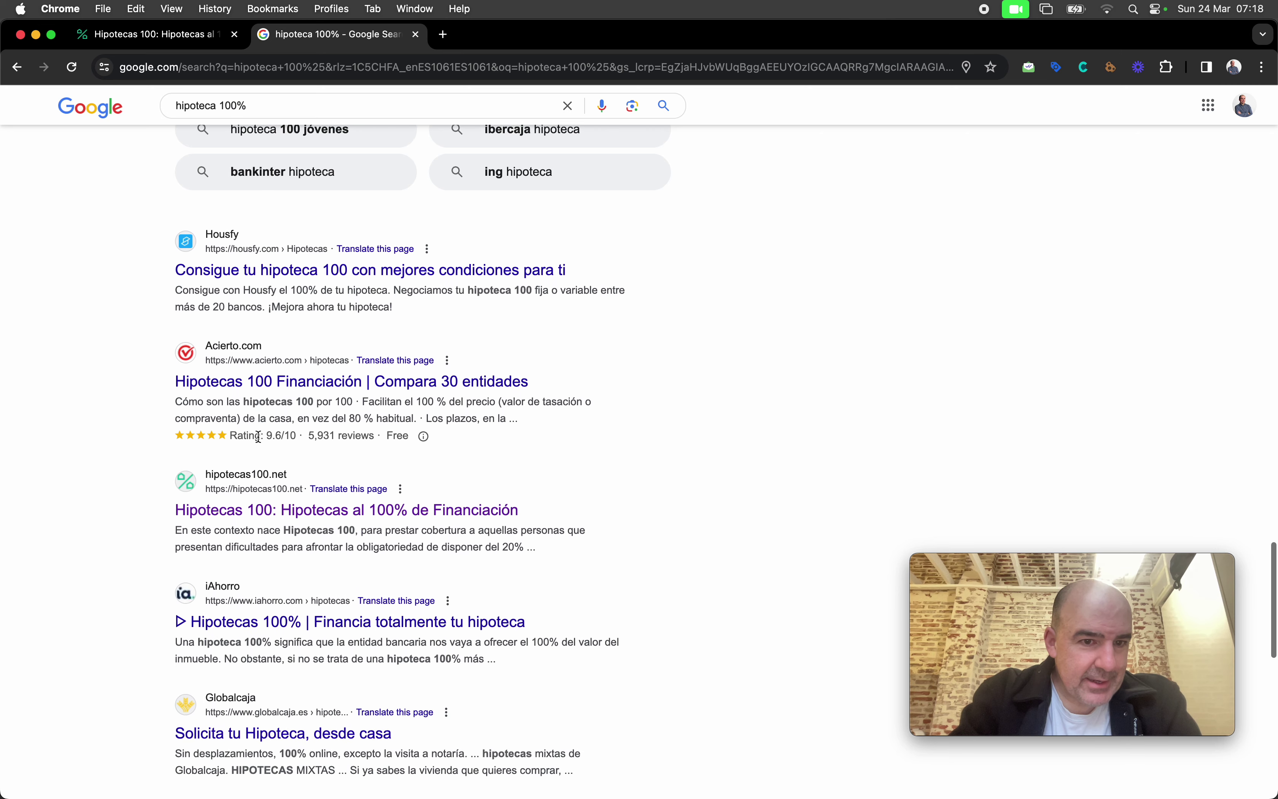
{"action": "left_click", "coordinate": [243, 512]}
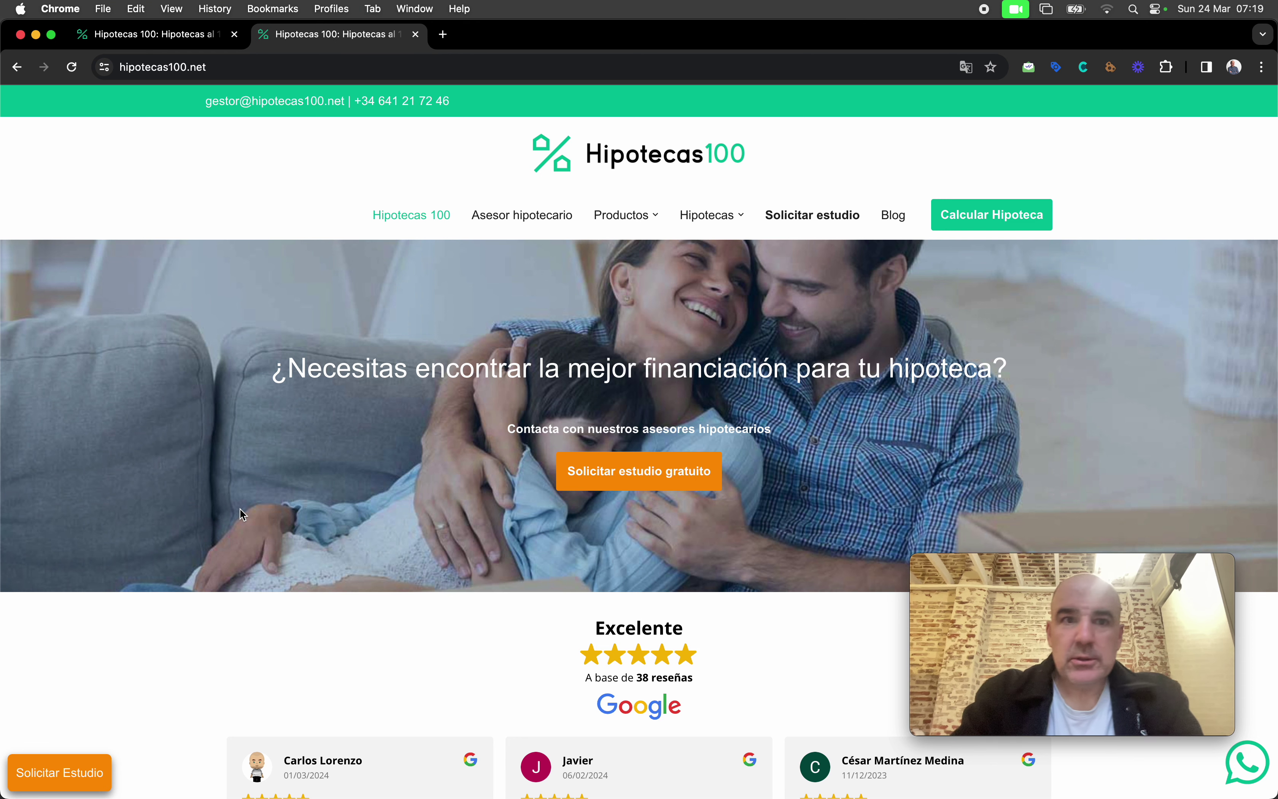
Step: Copy the hipotecas100.net address and look it up in Similarweb's website search
{"action": "left_click", "coordinate": [218, 67]}
{"action": "key", "text": "super+c"}
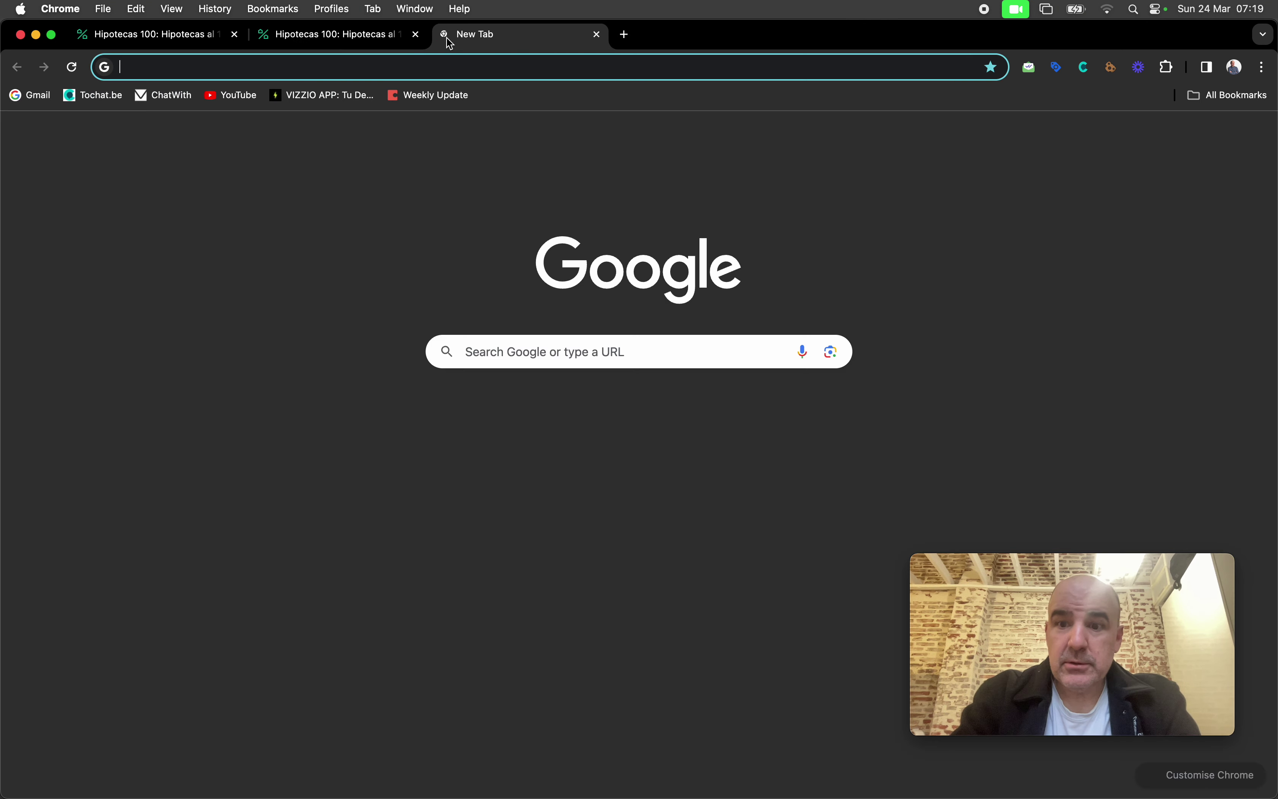
{"action": "left_click", "coordinate": [444, 36]}
{"action": "type", "text": "zoom"}
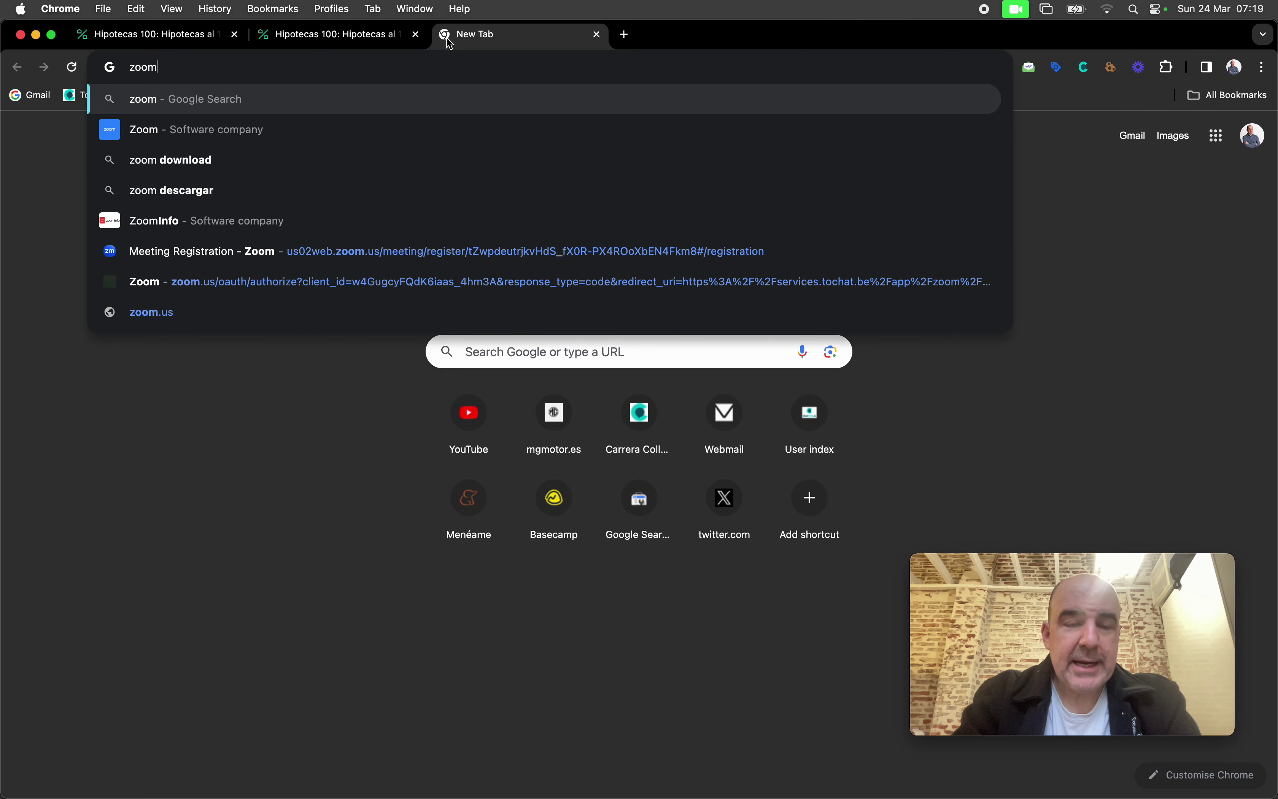
{"action": "key", "text": "BackSpace"}
{"action": "key", "text": "BackSpace"}
{"action": "key", "text": "BackSpace"}
{"action": "key", "text": "BackSpace"}
{"action": "type", "text": "sim"}
{"action": "key", "text": "Return"}
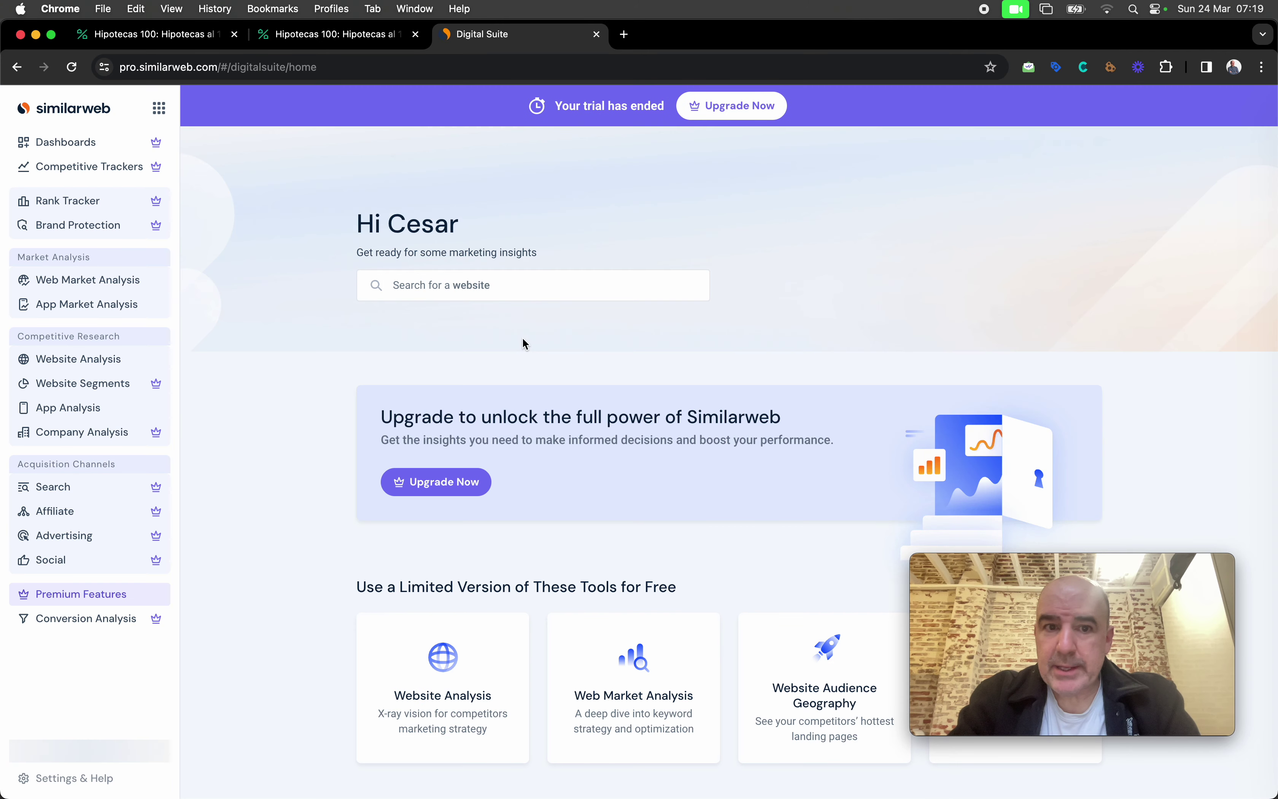
{"action": "left_click", "coordinate": [464, 285]}
{"action": "key", "text": "super+v"}
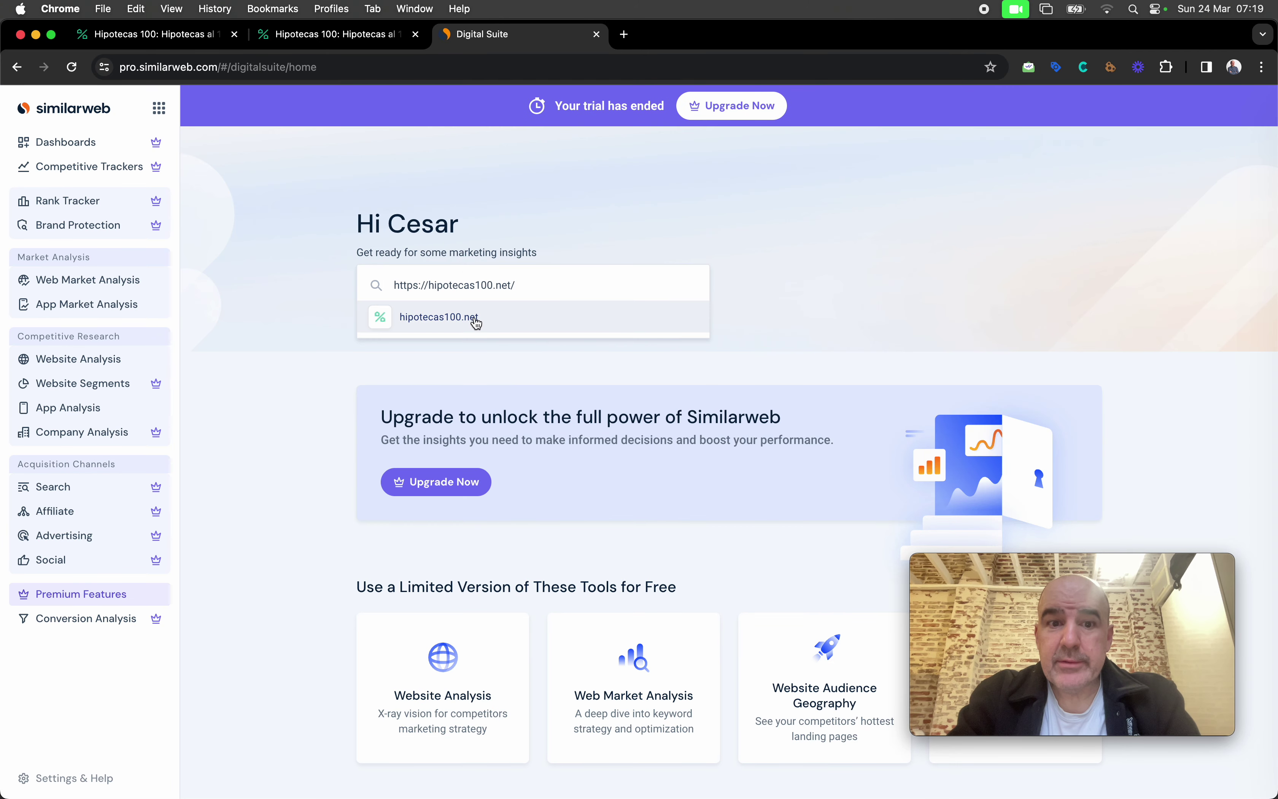
{"action": "left_click", "coordinate": [474, 319]}
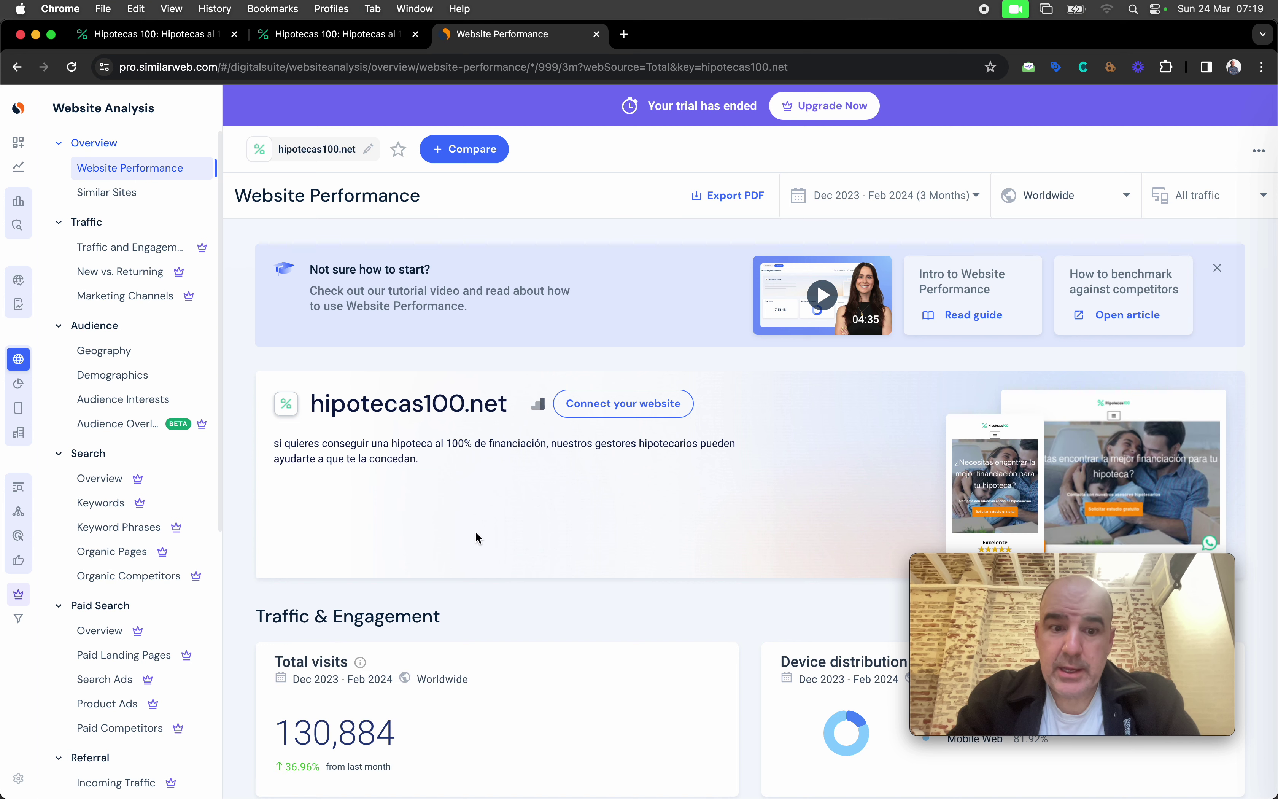
Step: Review the Website Performance report, showing 130,884 visits for Dec 2023–Feb 2024
{"action": "scroll", "coordinate": [475, 531], "scroll_direction": "down", "scroll_amount": 6}
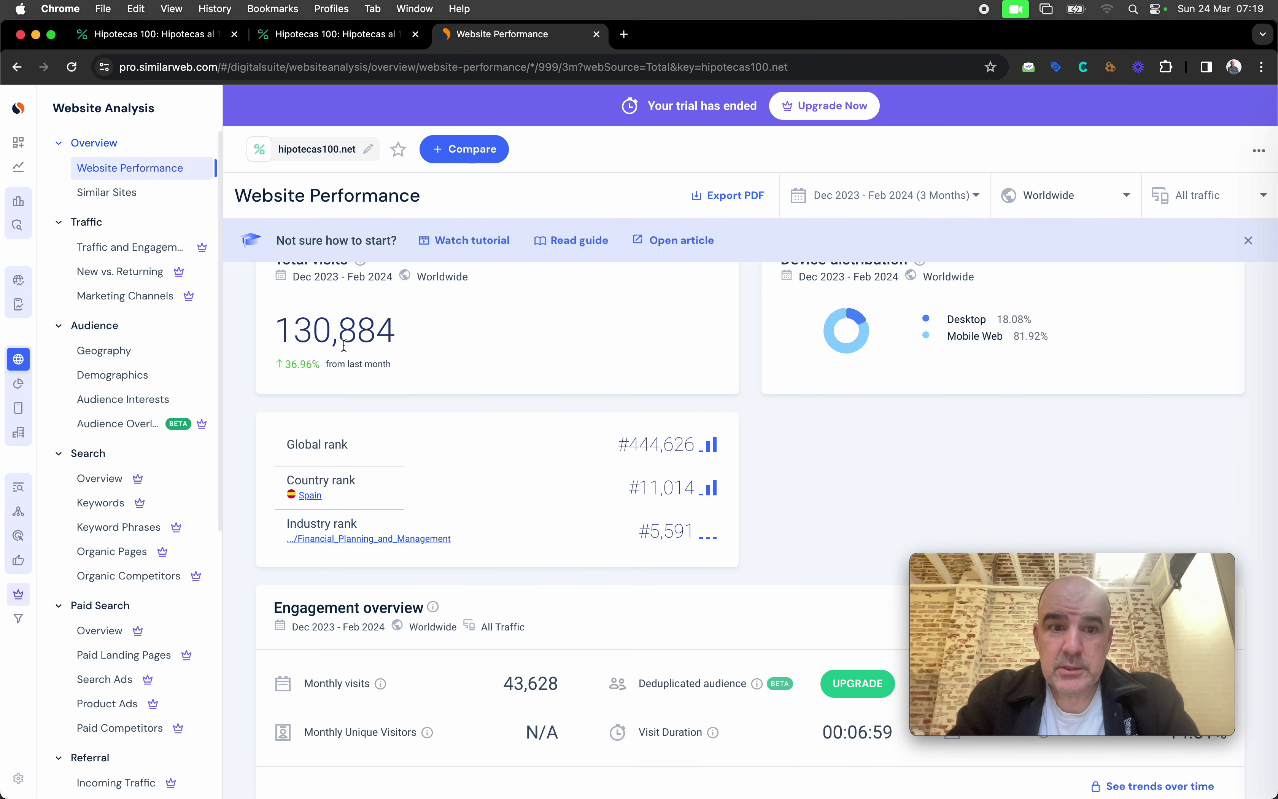
{"action": "scroll", "coordinate": [318, 331], "scroll_direction": "up", "scroll_amount": 2}
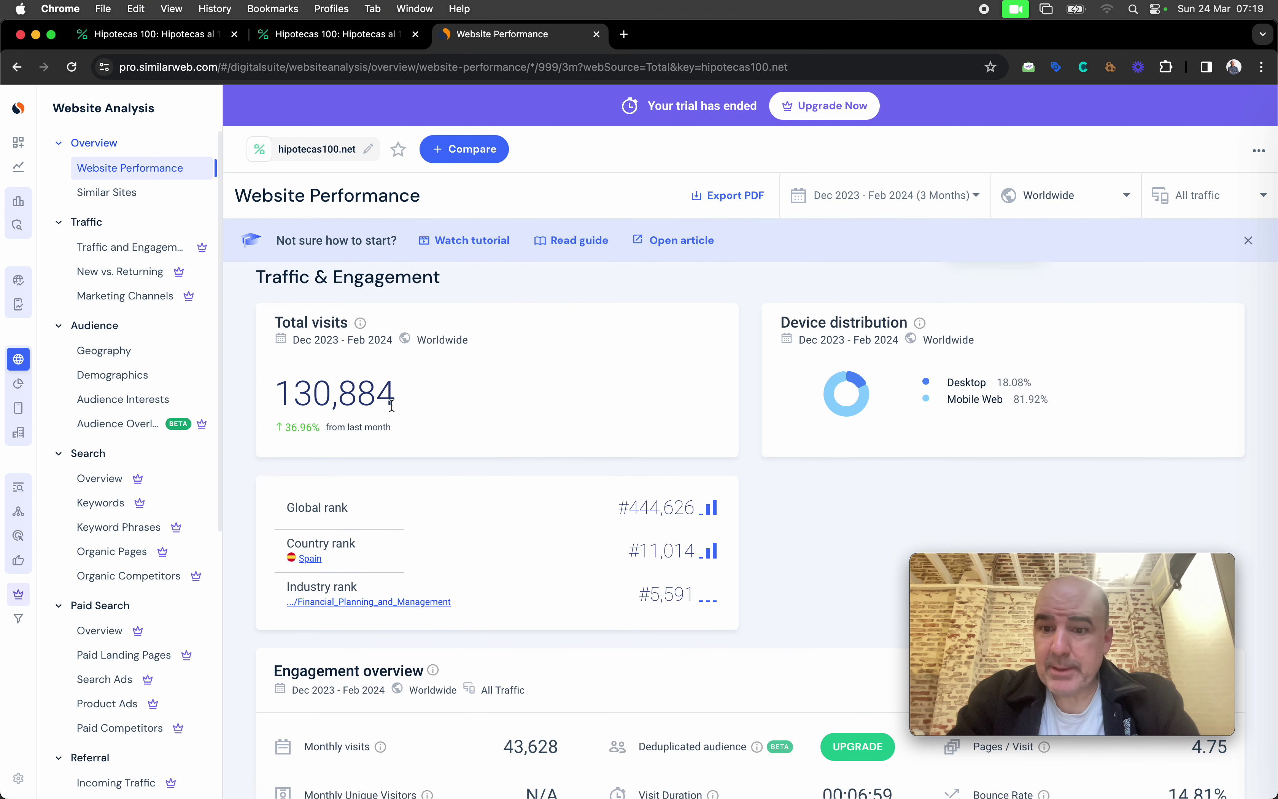
{"action": "scroll", "coordinate": [430, 414], "scroll_direction": "down", "scroll_amount": 12}
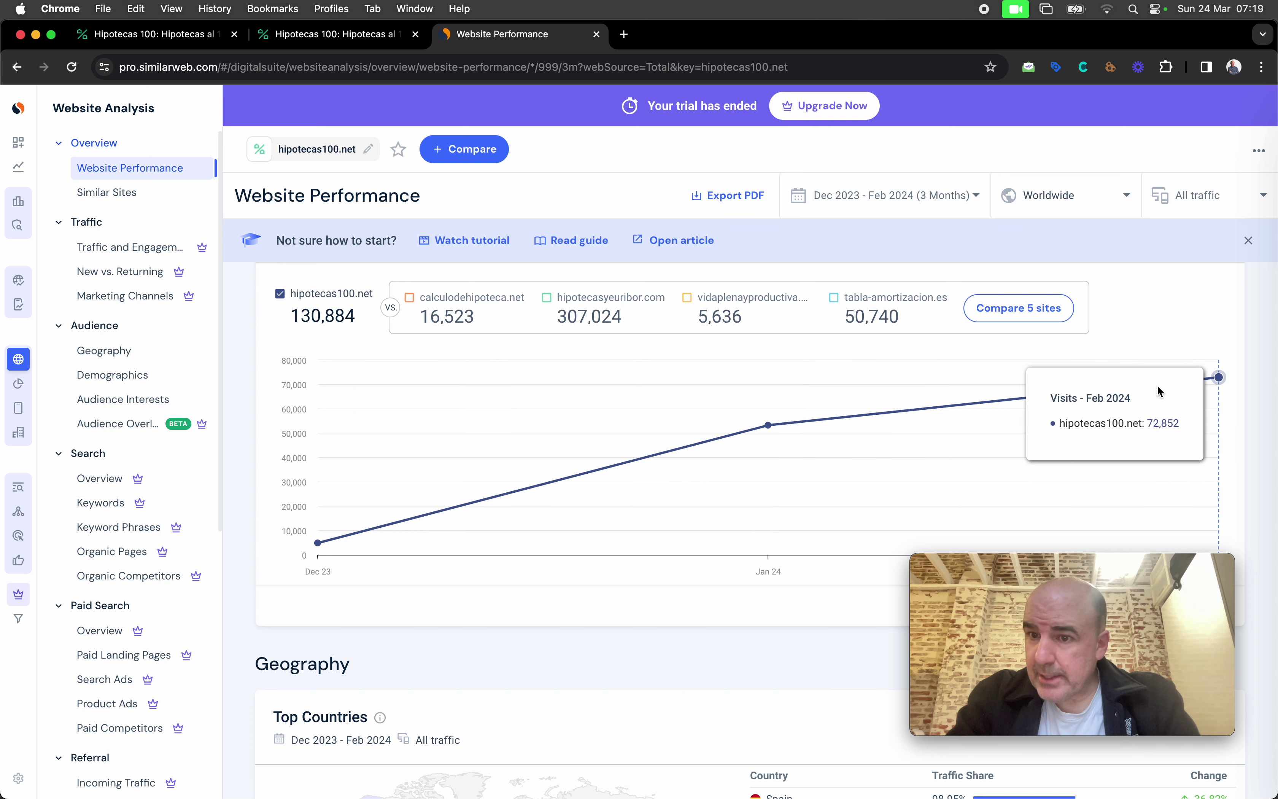
{"action": "scroll", "coordinate": [899, 404], "scroll_direction": "up", "scroll_amount": 10}
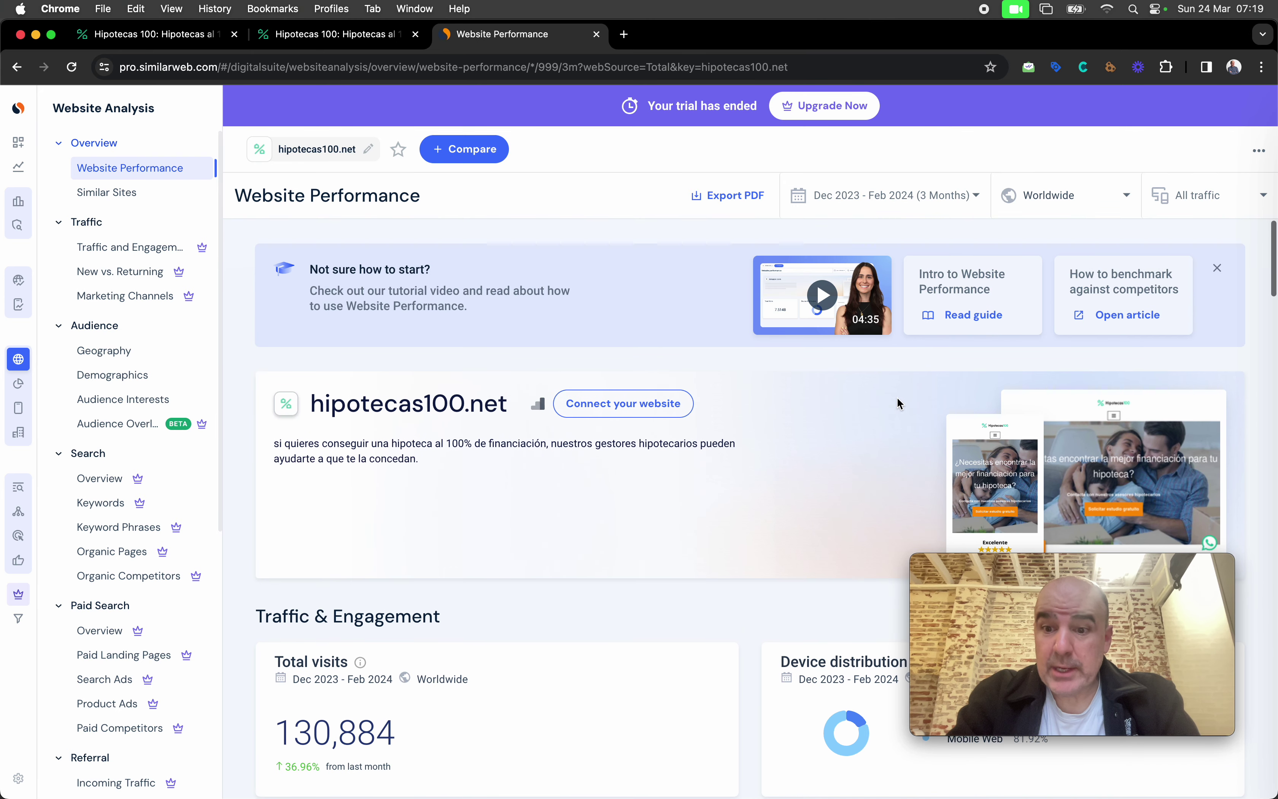
{"action": "scroll", "coordinate": [729, 278], "scroll_direction": "down", "scroll_amount": 10}
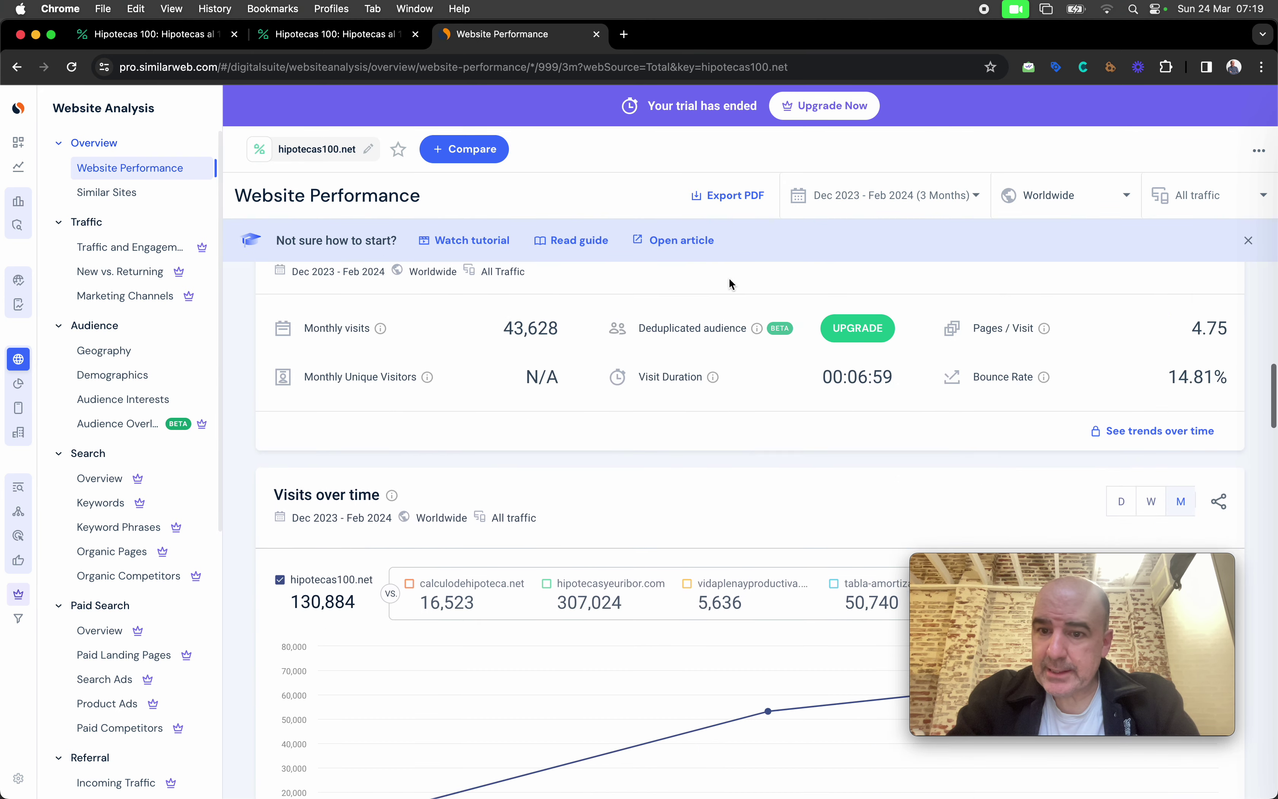
{"action": "scroll", "coordinate": [729, 282], "scroll_direction": "down", "scroll_amount": 5}
{"action": "scroll", "coordinate": [808, 334], "scroll_direction": "up", "scroll_amount": 2}
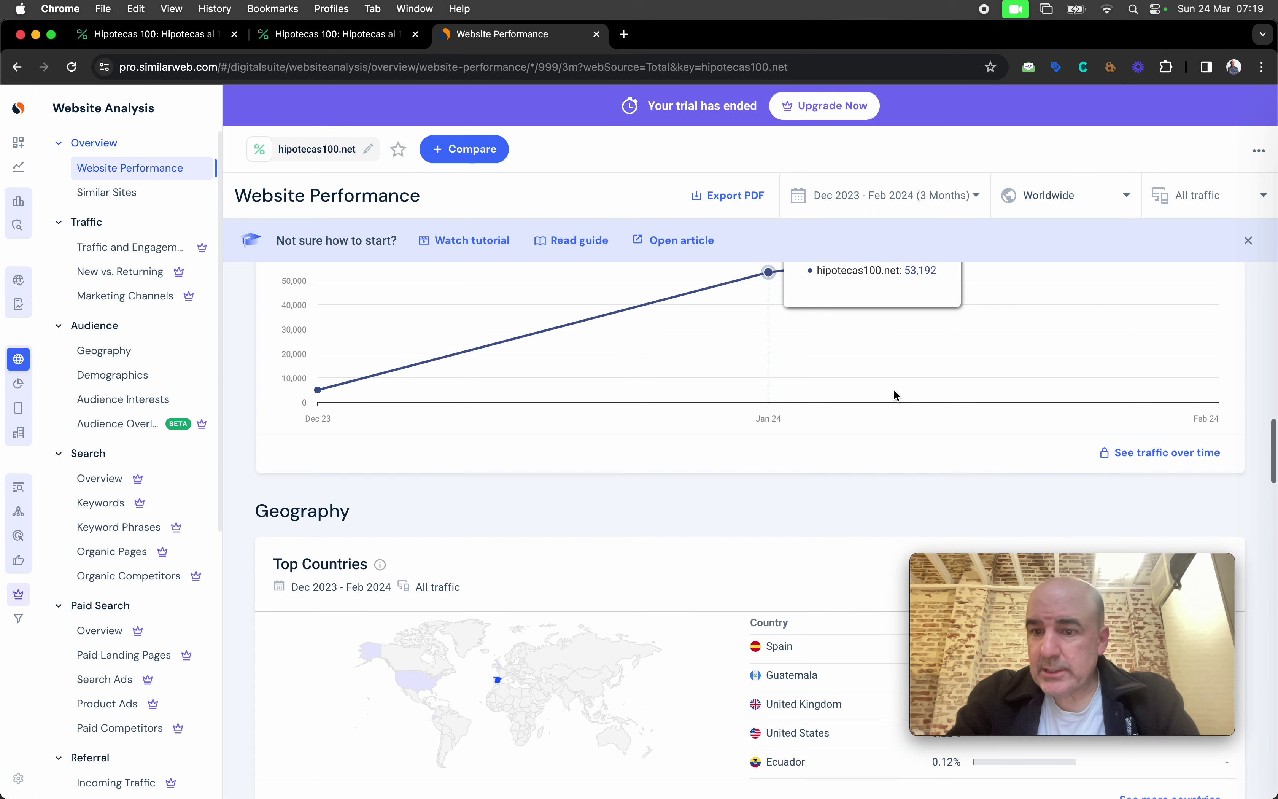
{"action": "mouse_move", "coordinate": [1166, 394]}
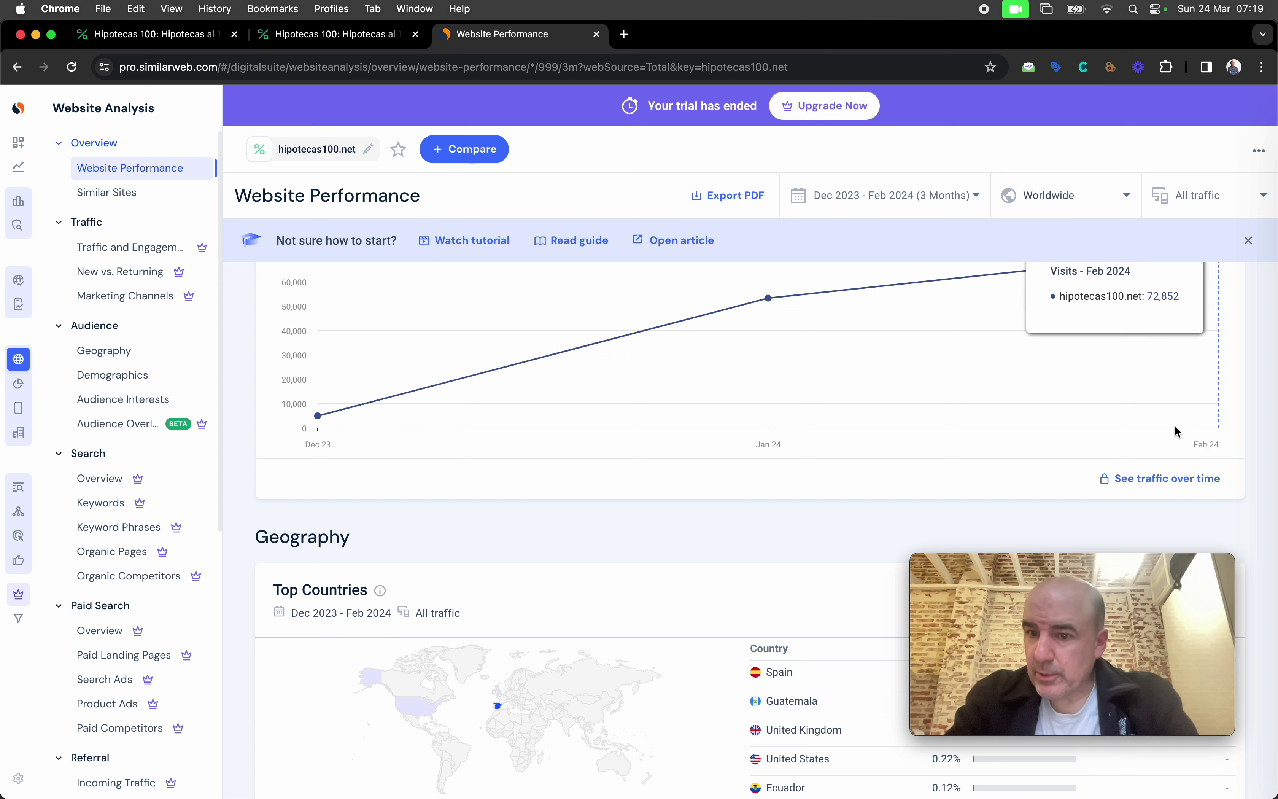
{"action": "scroll", "coordinate": [1099, 438], "scroll_direction": "down", "scroll_amount": 1}
{"action": "scroll", "coordinate": [1098, 436], "scroll_direction": "down", "scroll_amount": 15}
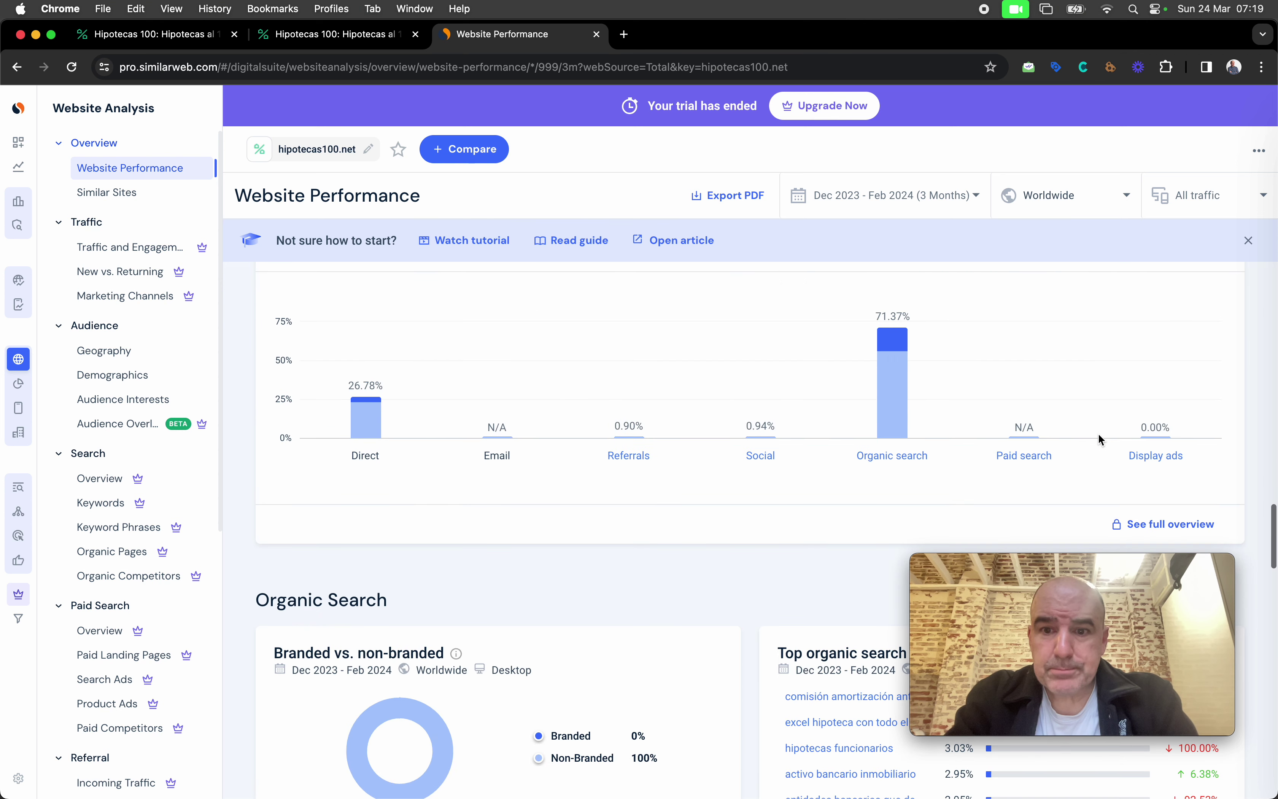
{"action": "mouse_move", "coordinate": [890, 329]}
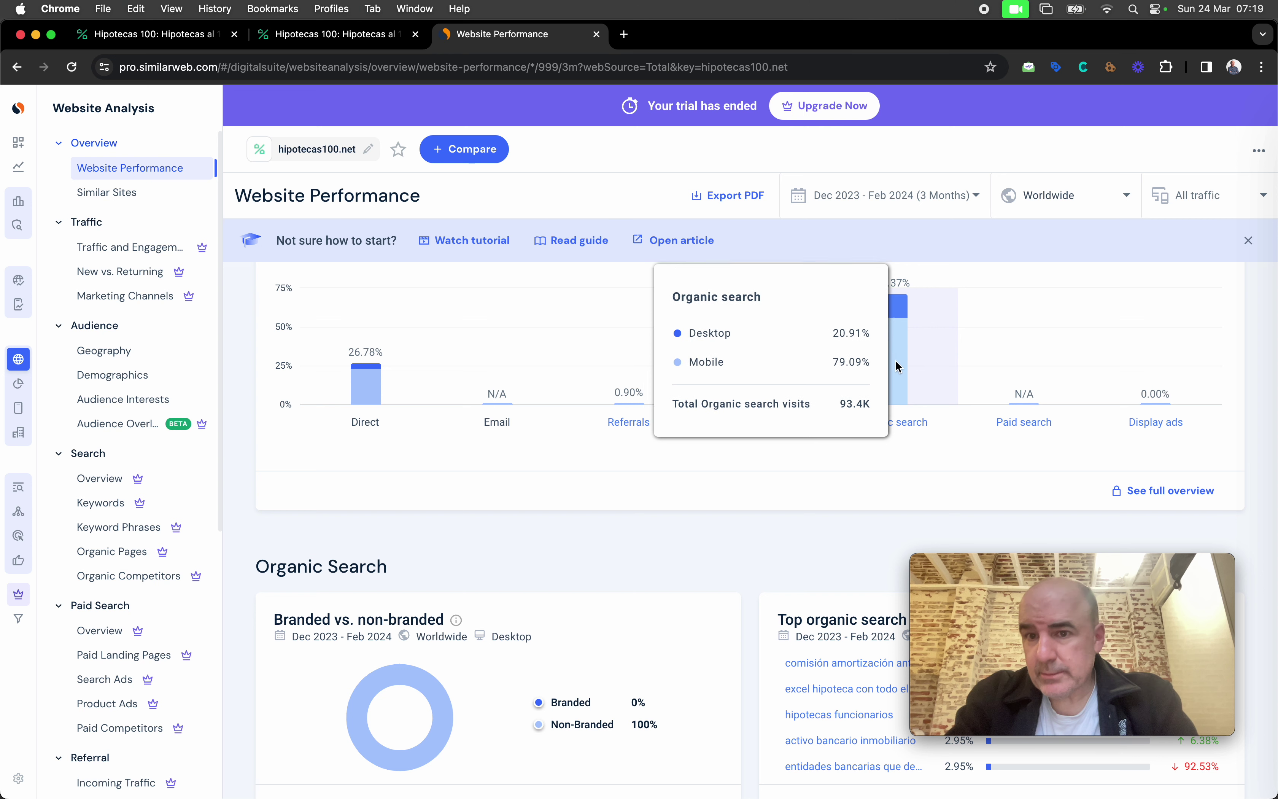
{"action": "scroll", "coordinate": [896, 373], "scroll_direction": "down", "scroll_amount": 5}
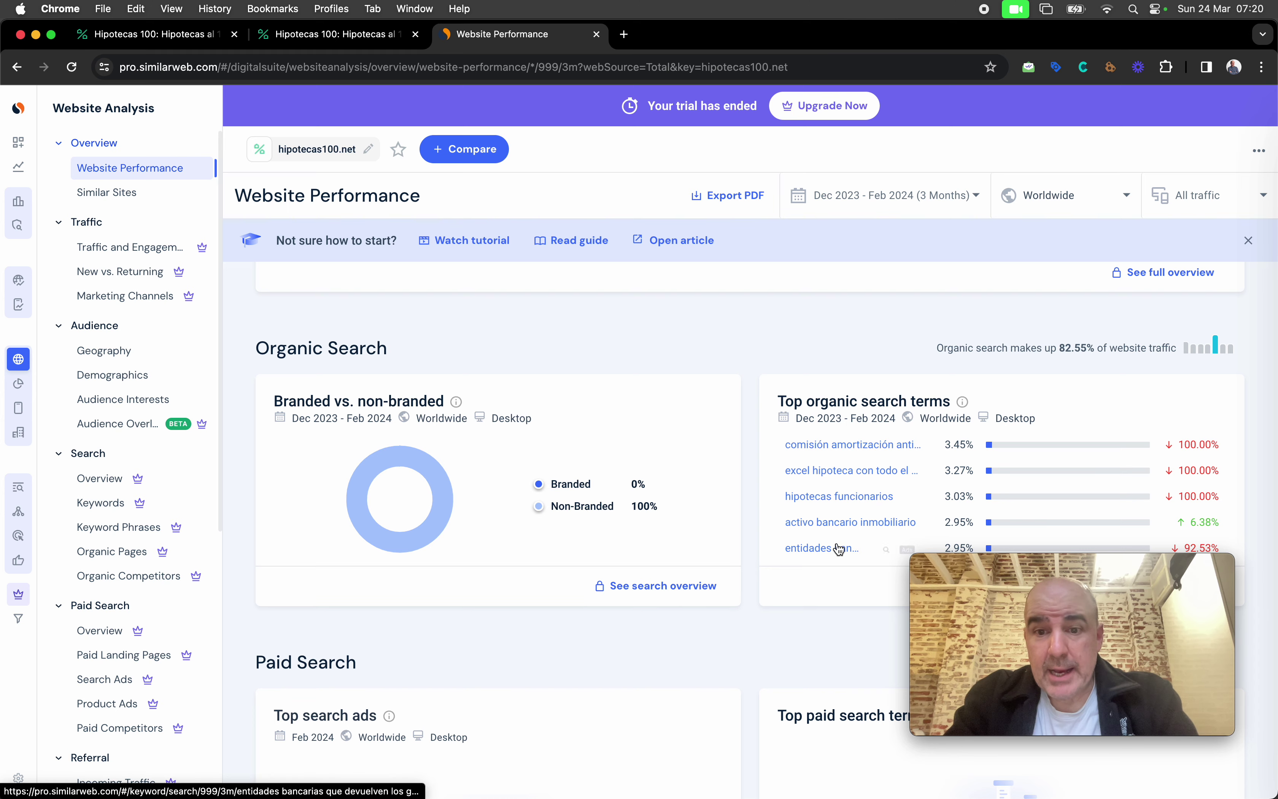
{"action": "scroll", "coordinate": [844, 497], "scroll_direction": "up", "scroll_amount": 20}
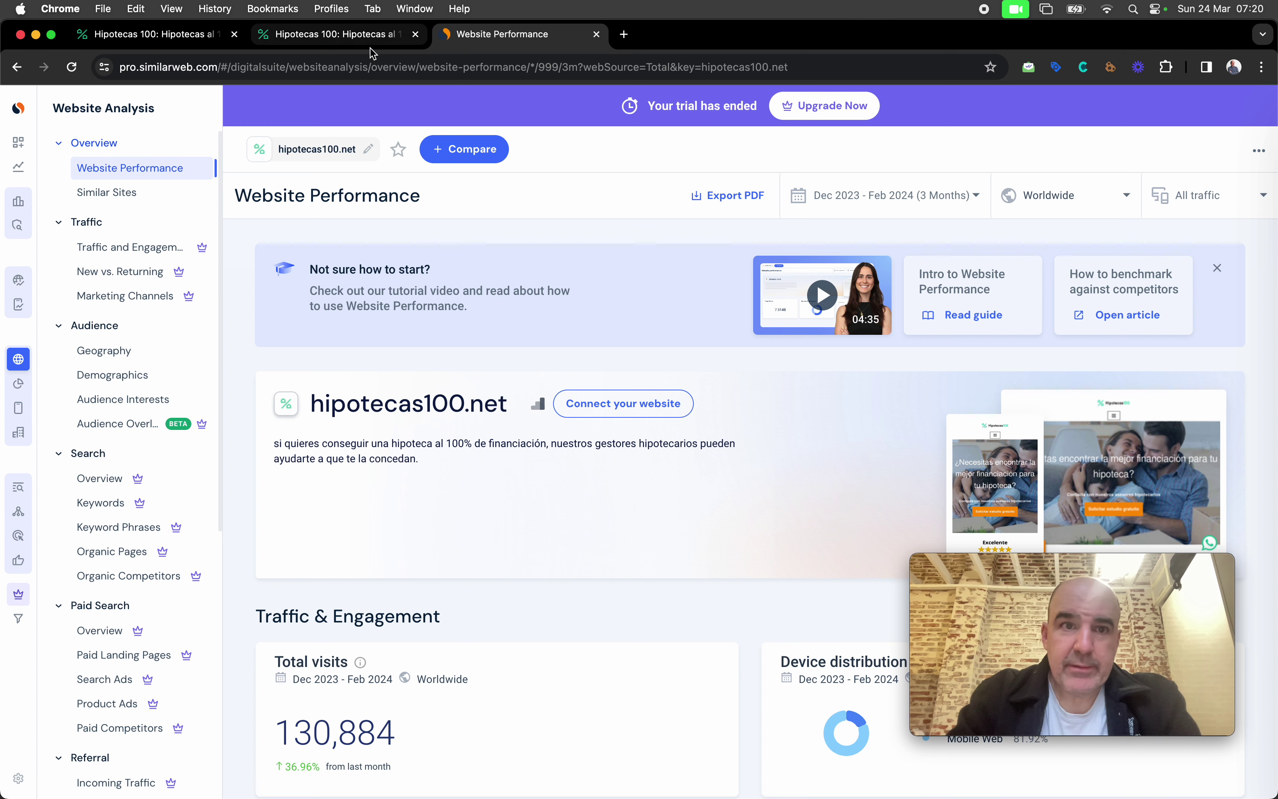
Step: Switch back to the hipotecas100.net homepage tab
{"action": "left_click", "coordinate": [349, 40]}
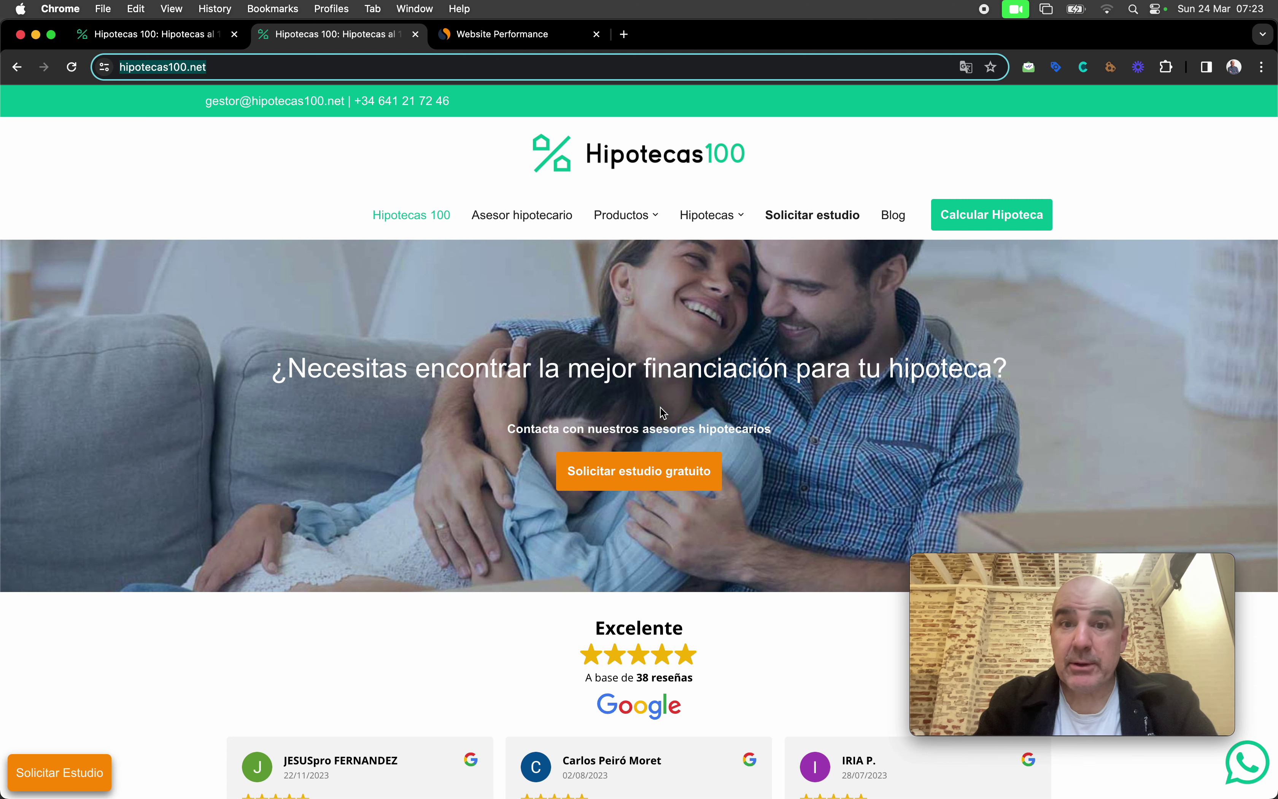
Step: Browse the funcionarios, sin entrada and Hipotecas 90 product pages
{"action": "scroll", "coordinate": [707, 351], "scroll_direction": "down", "scroll_amount": 7}
{"action": "scroll", "coordinate": [707, 352], "scroll_direction": "down", "scroll_amount": 20}
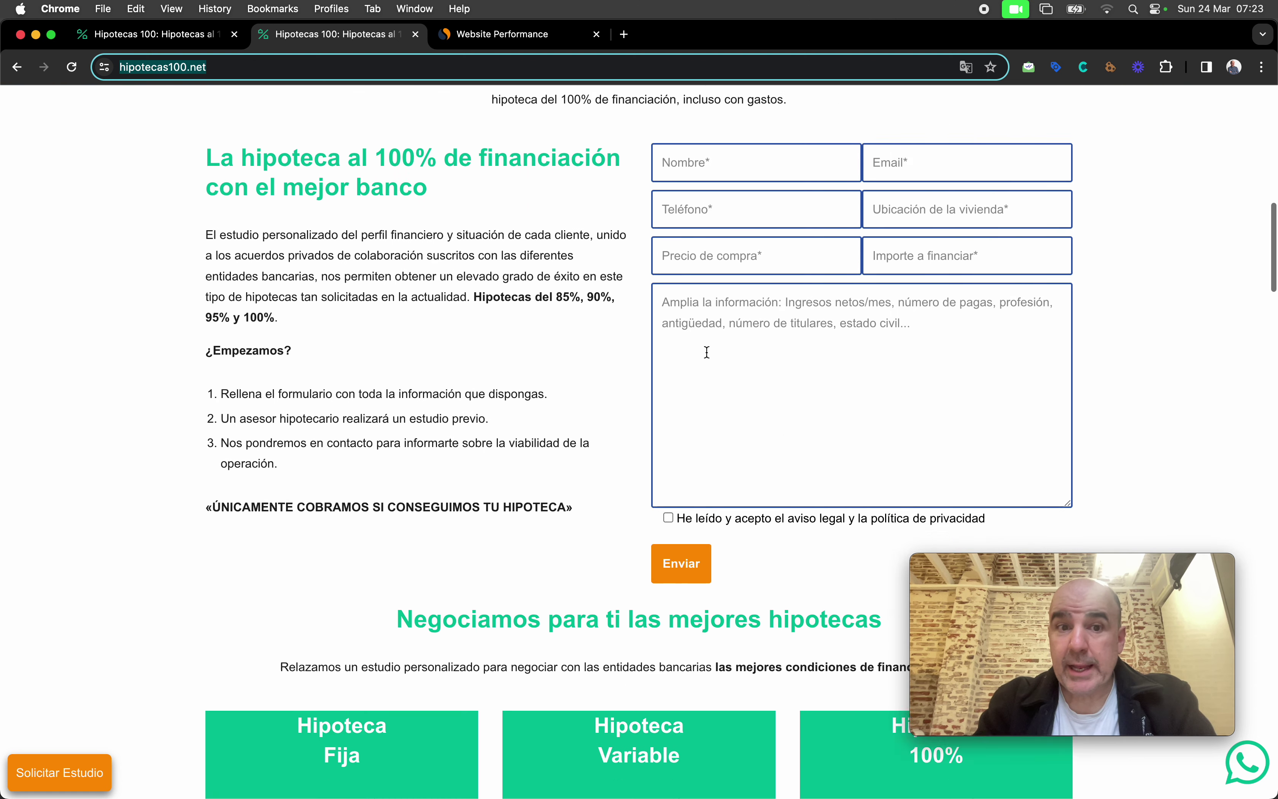
{"action": "scroll", "coordinate": [705, 351], "scroll_direction": "up", "scroll_amount": 20}
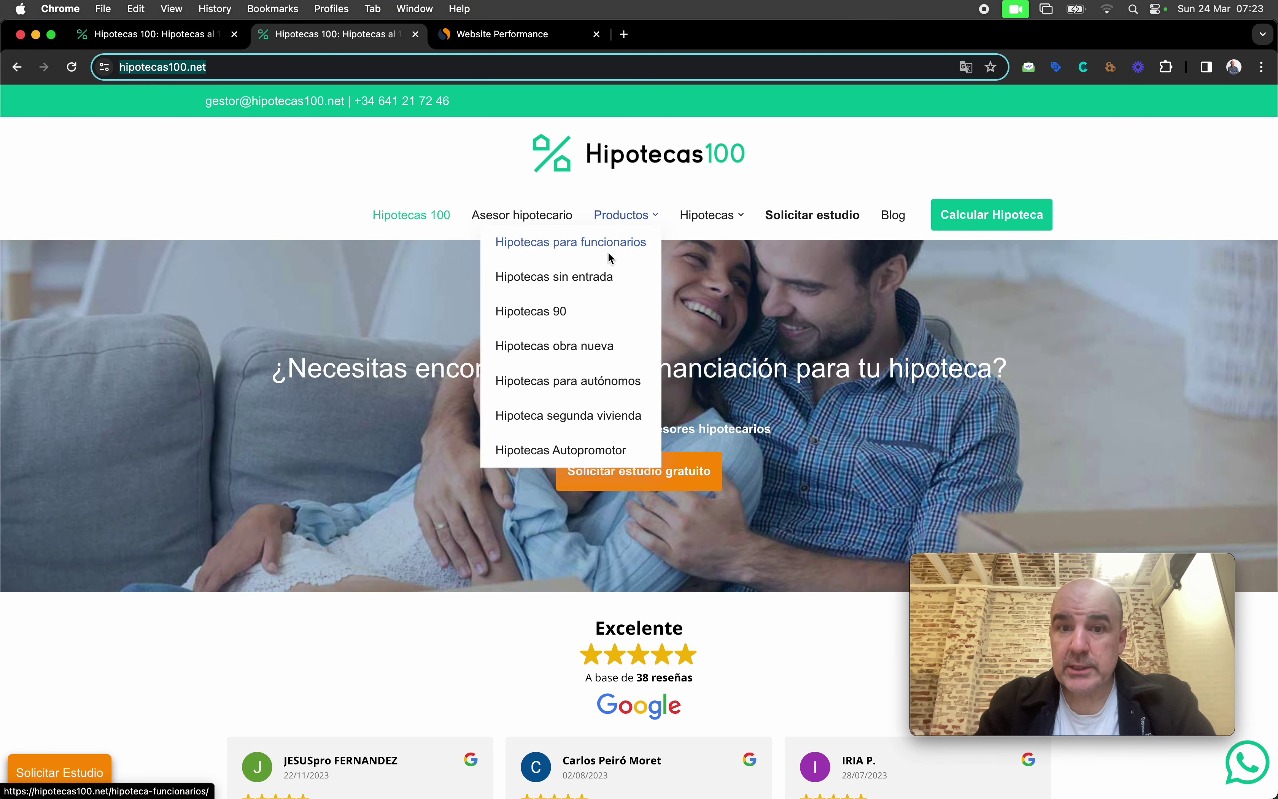
{"action": "left_click", "coordinate": [614, 242]}
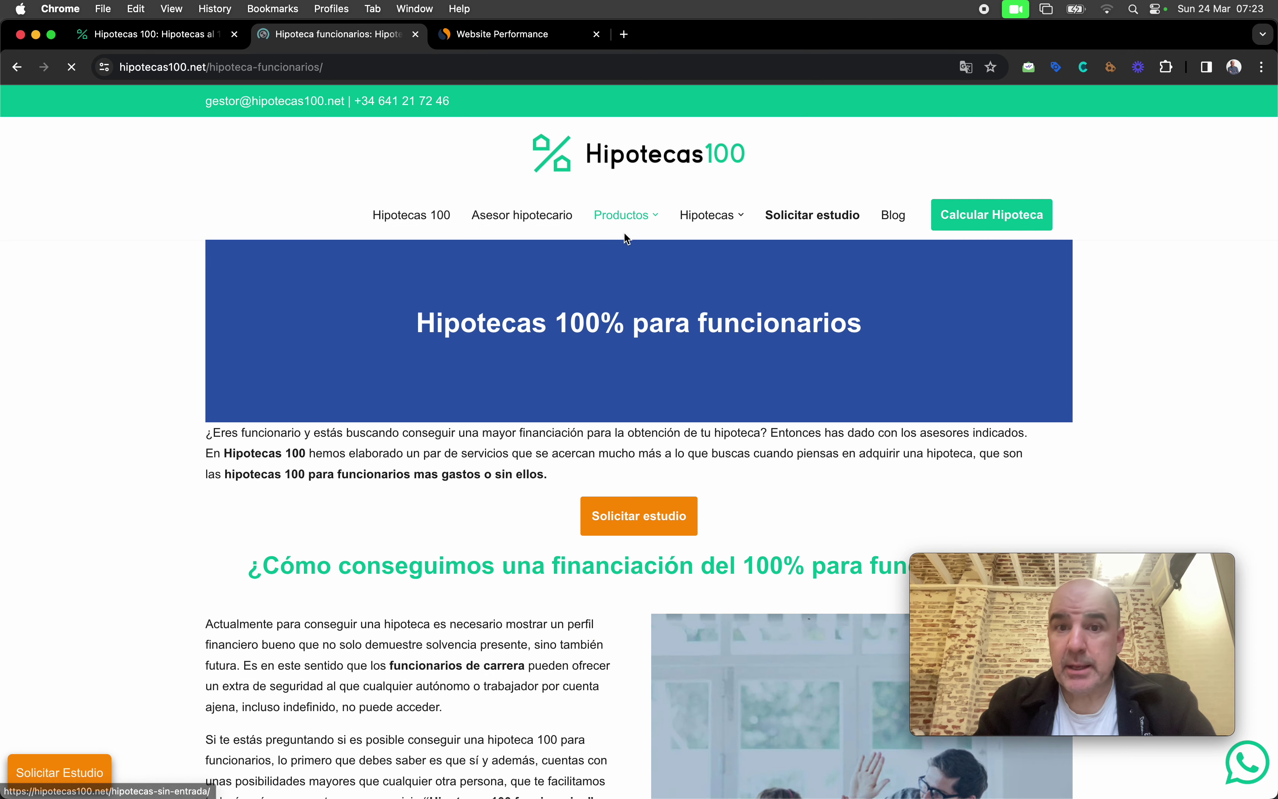
{"action": "mouse_move", "coordinate": [575, 224]}
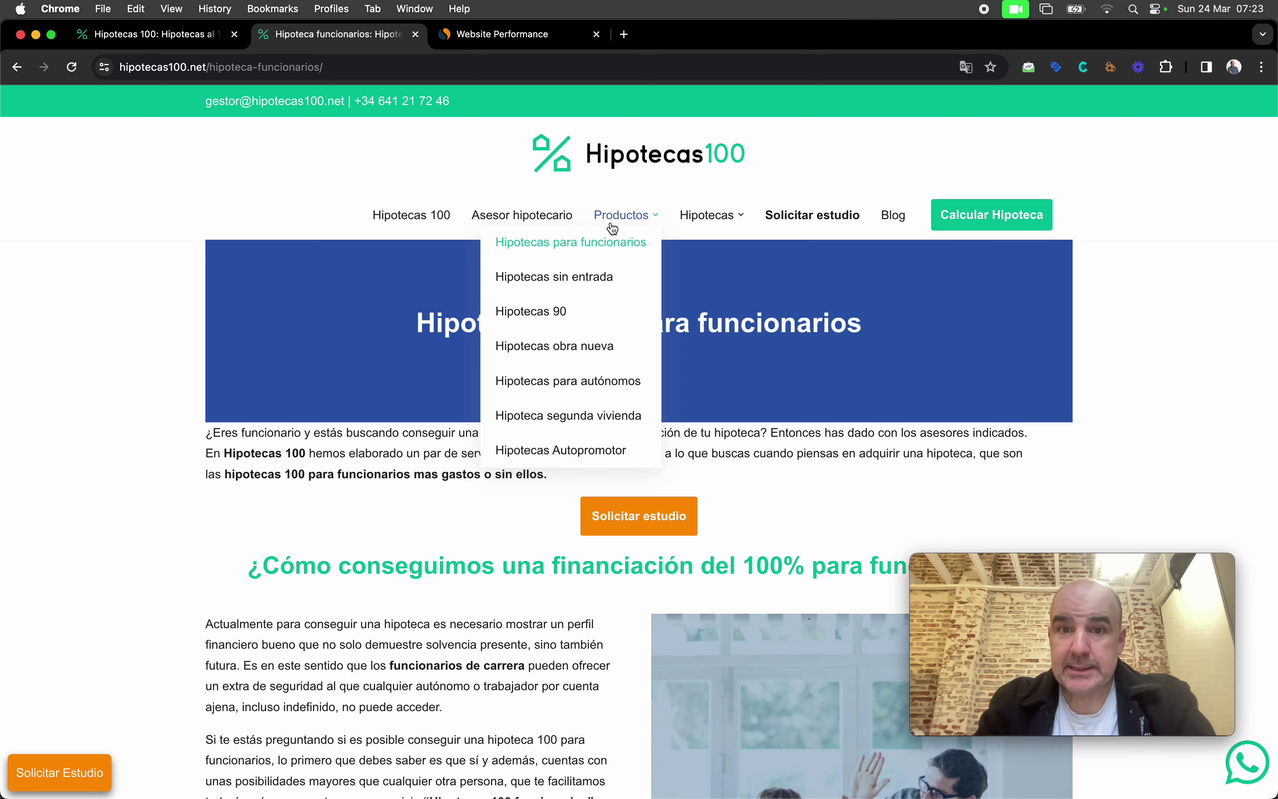
{"action": "left_click", "coordinate": [587, 286]}
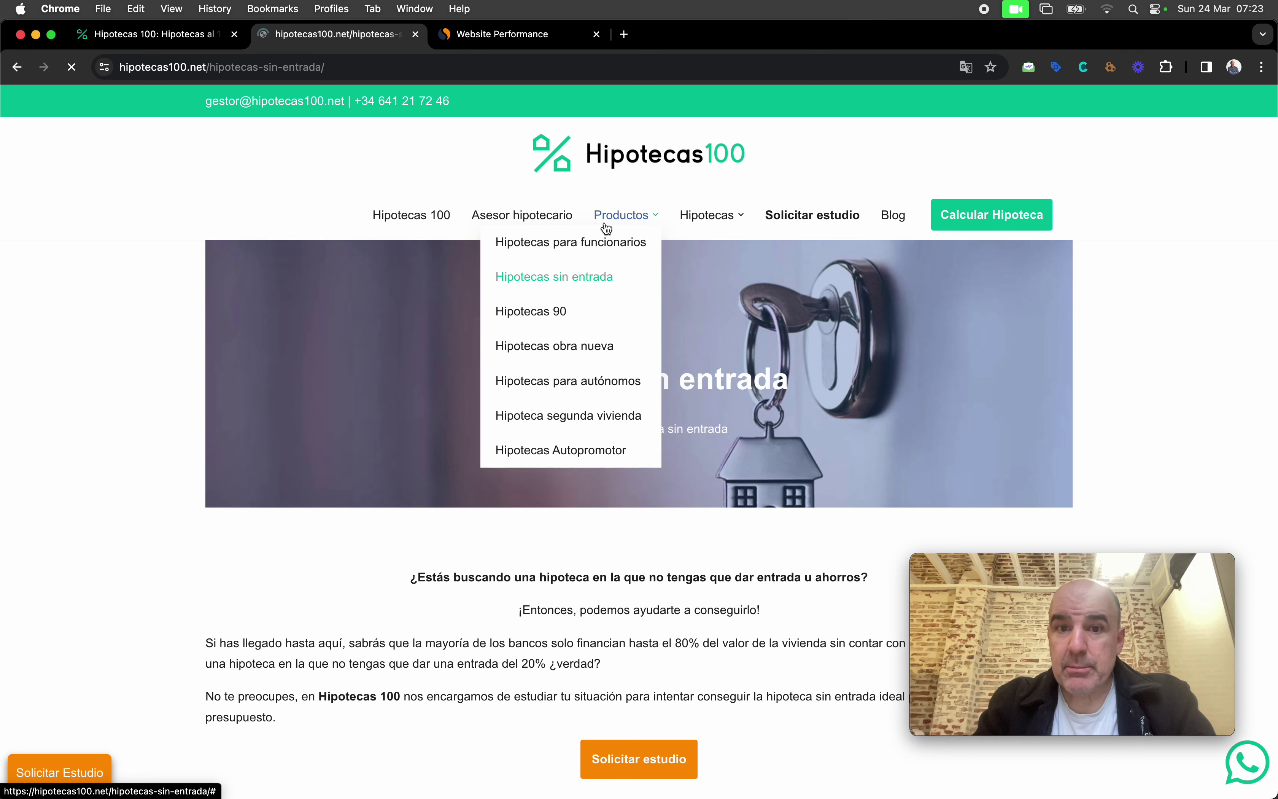
{"action": "left_click", "coordinate": [562, 313]}
Step: Open the Hipotecas obra nueva page and jump to its 'Solicitar estudio gratuito' form
{"action": "mouse_move", "coordinate": [622, 218]}
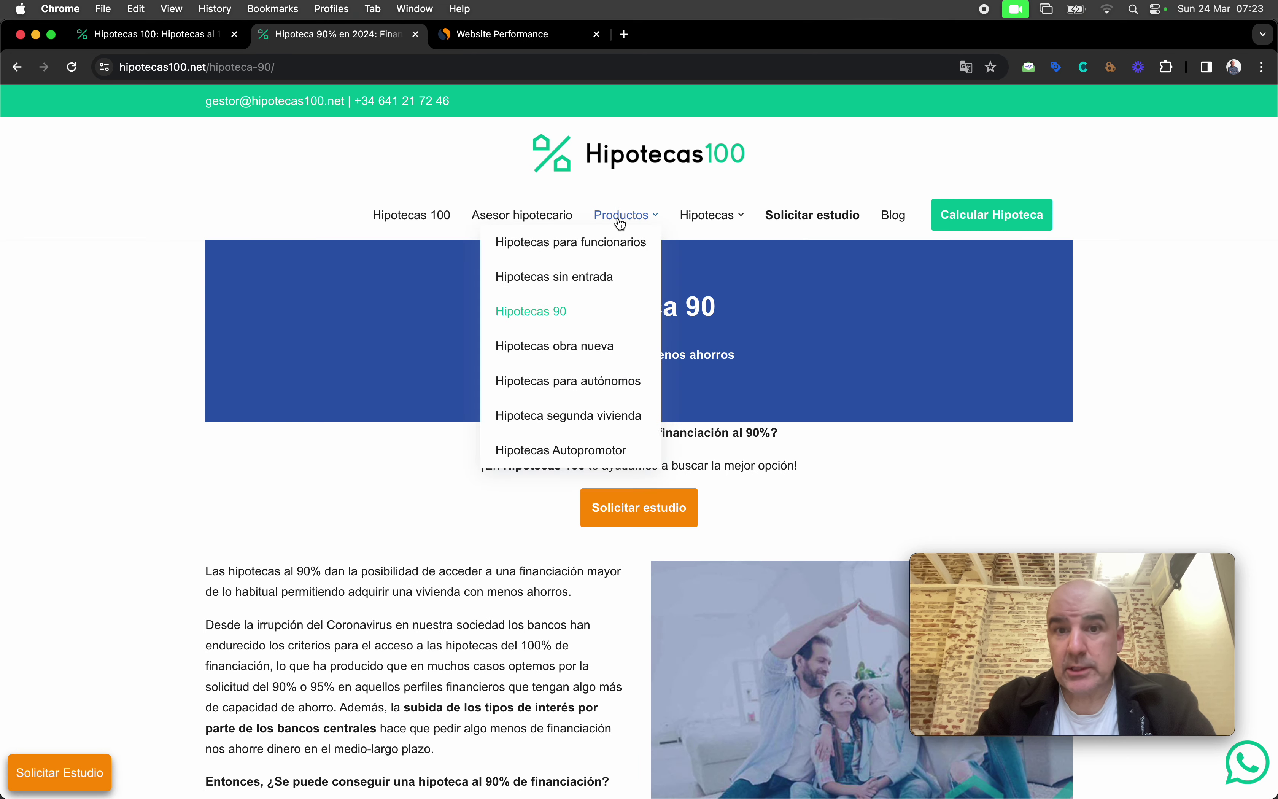
{"action": "left_click", "coordinate": [605, 354]}
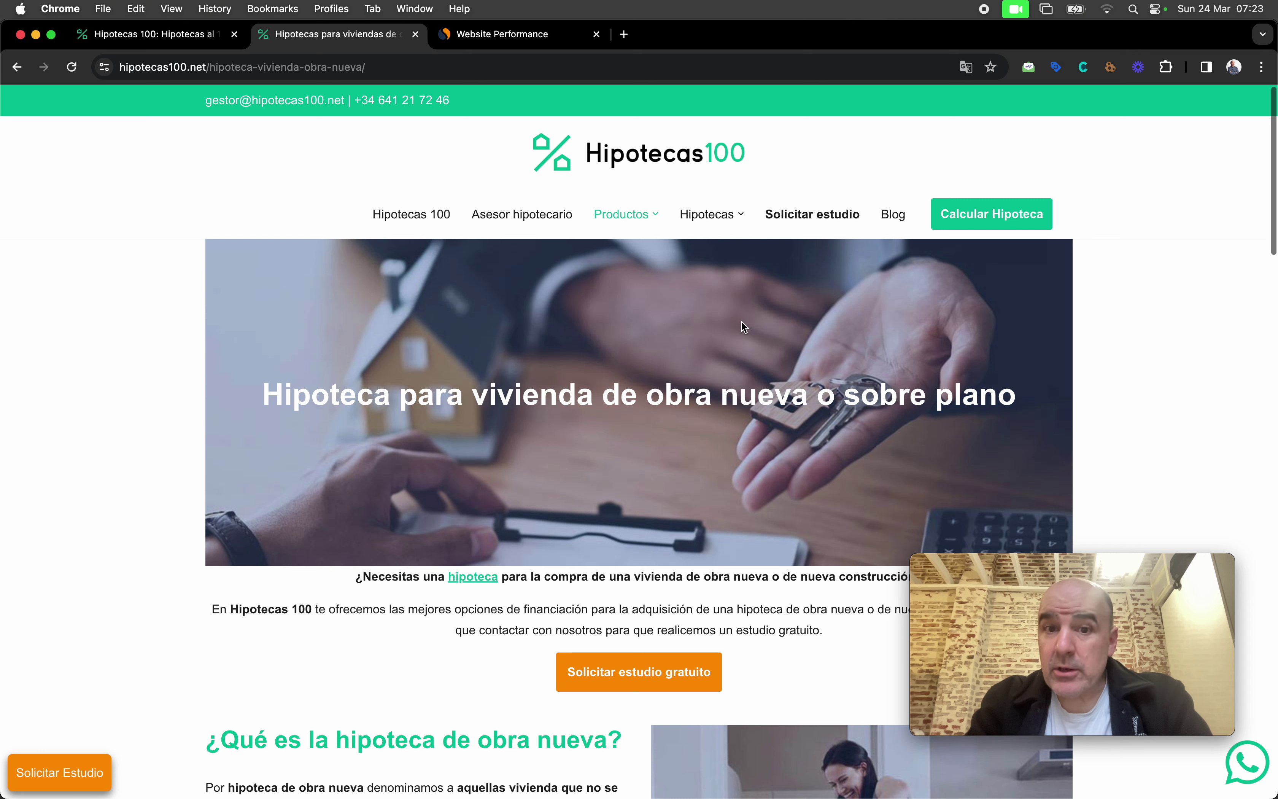
{"action": "scroll", "coordinate": [744, 326], "scroll_direction": "down", "scroll_amount": 10}
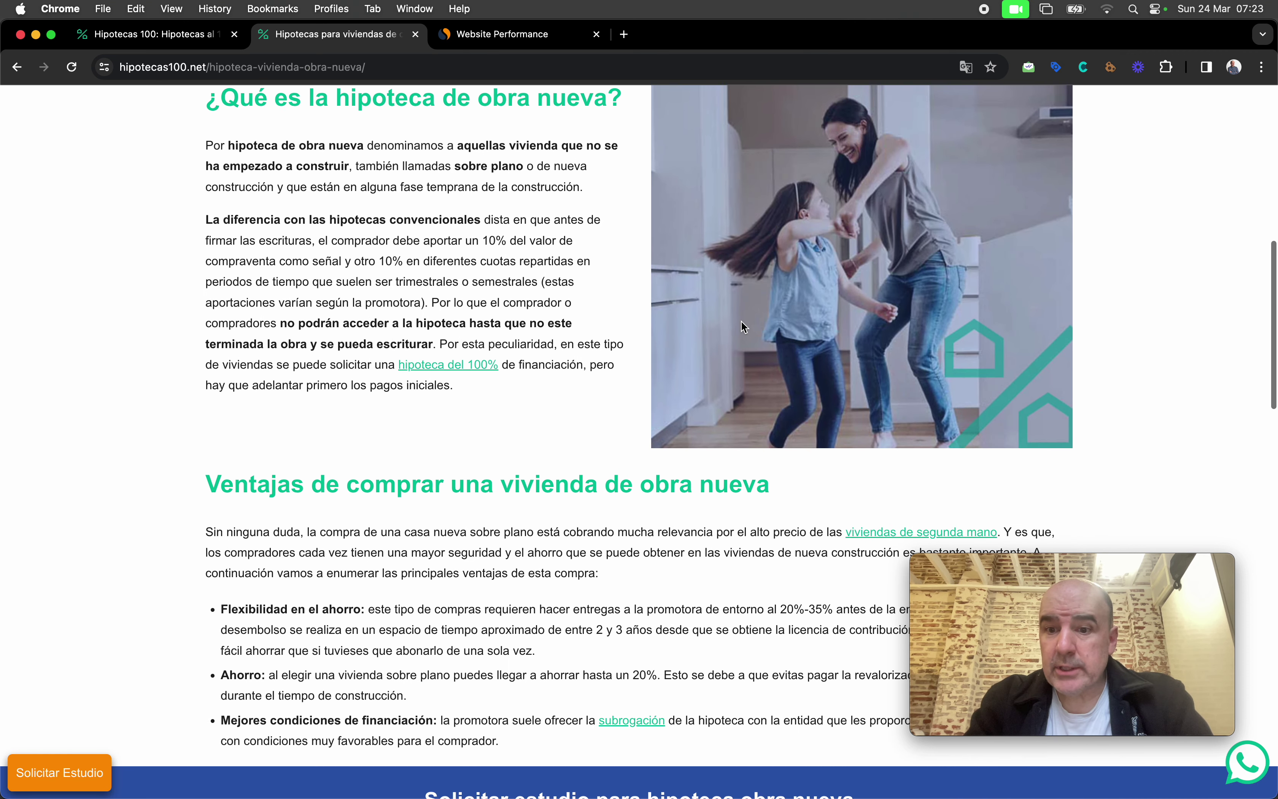
{"action": "scroll", "coordinate": [741, 320], "scroll_direction": "up", "scroll_amount": 4}
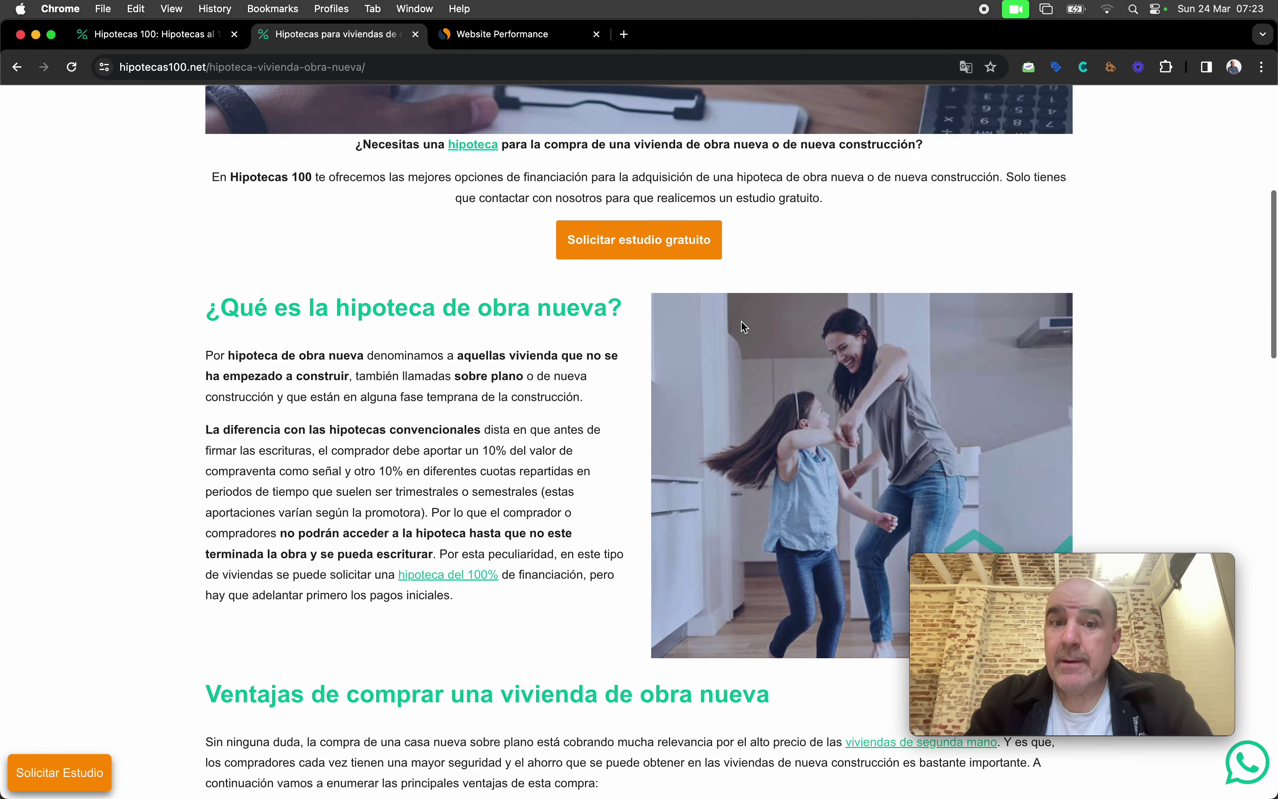
{"action": "left_click", "coordinate": [649, 234]}
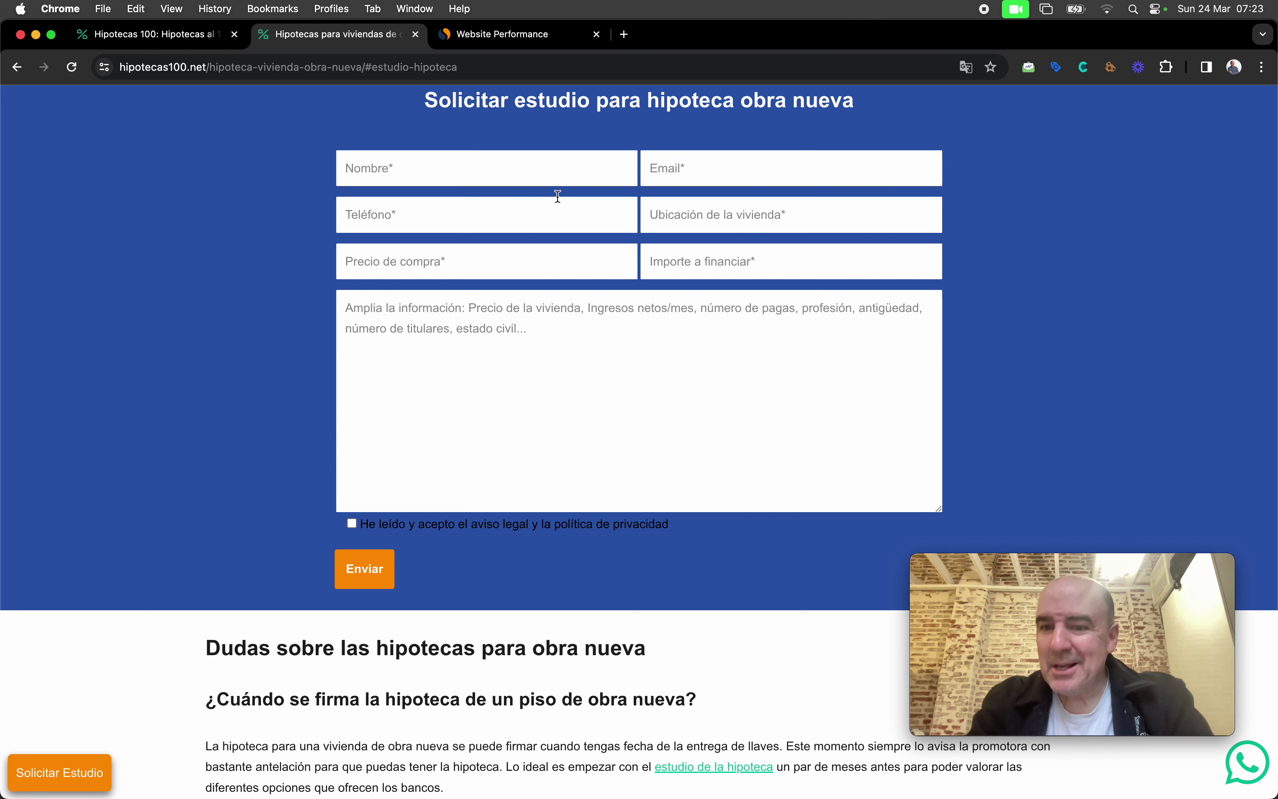
Step: Log in to services.tochat.be with the saved Hipotecas 100 account
{"action": "left_click", "coordinate": [622, 35]}
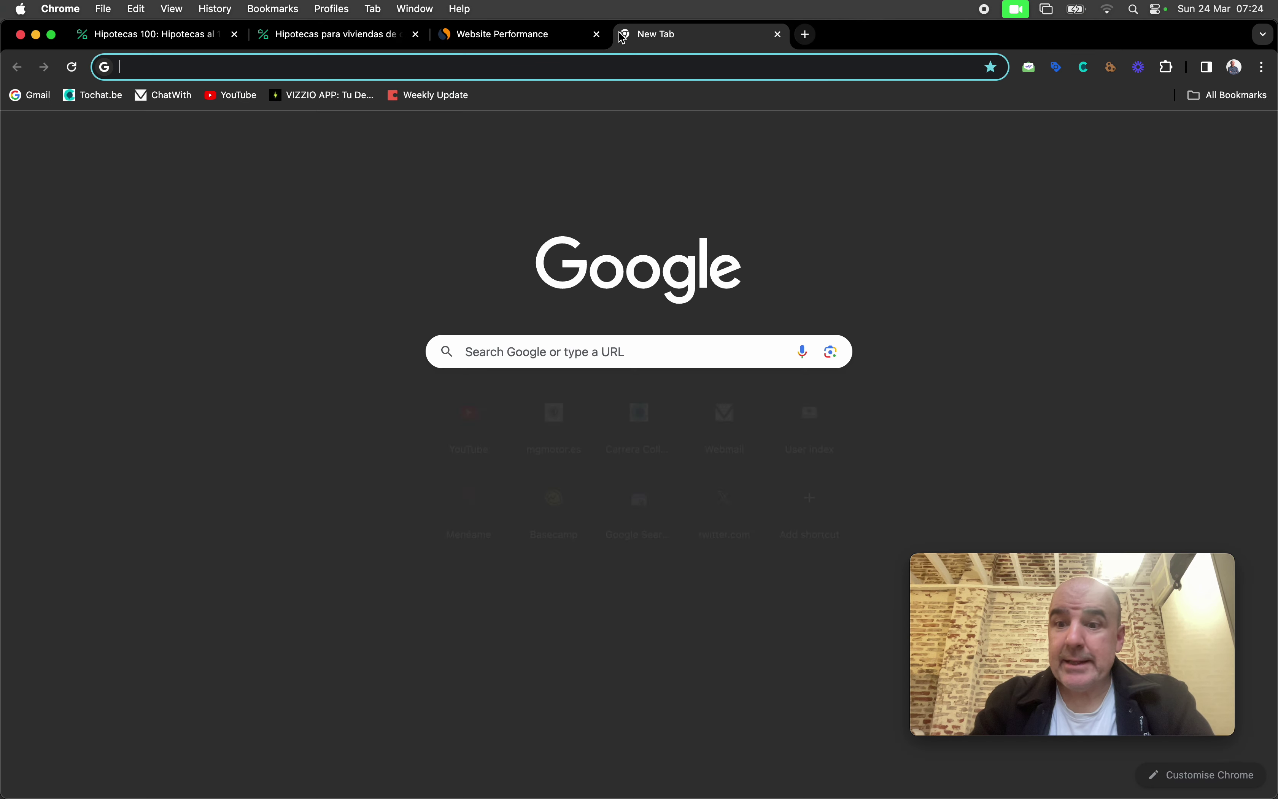
{"action": "type", "text": "ser"}
{"action": "key", "text": "Return"}
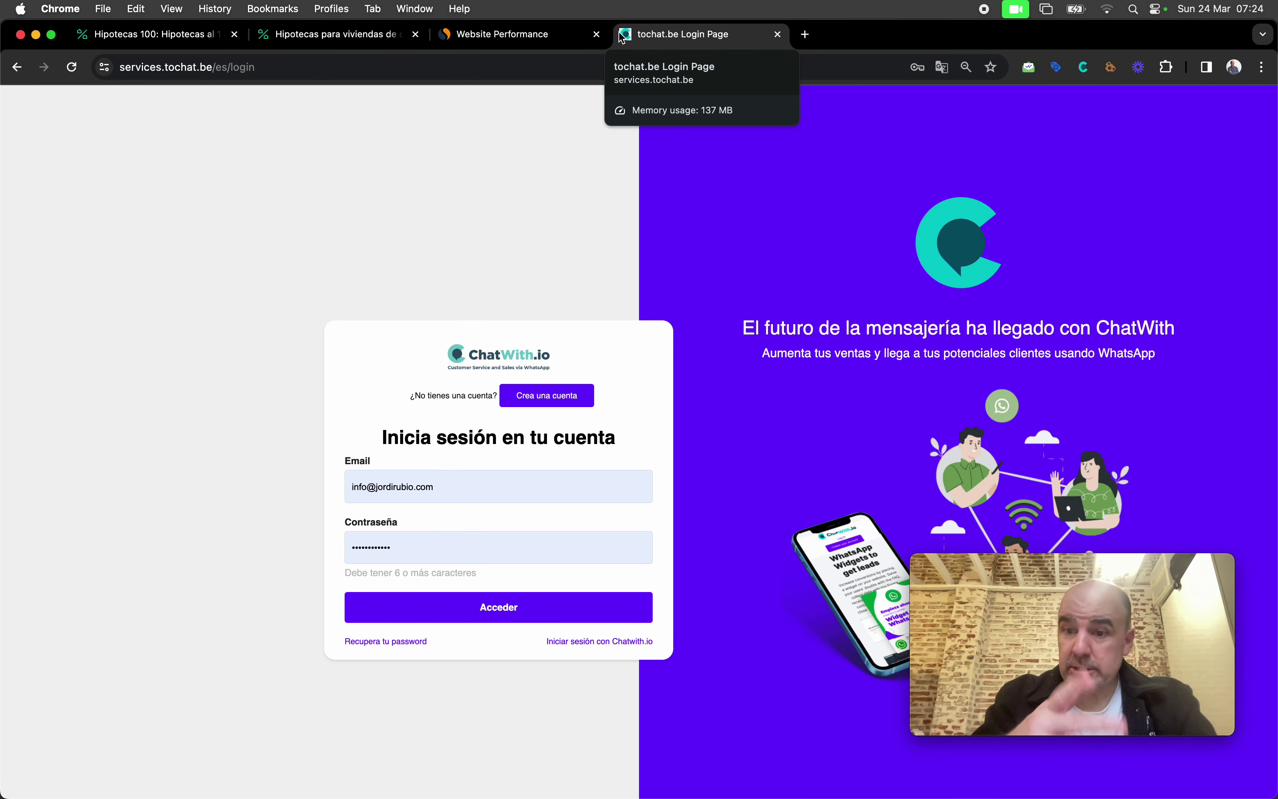
{"action": "left_click", "coordinate": [484, 491]}
{"action": "key", "text": "super+a"}
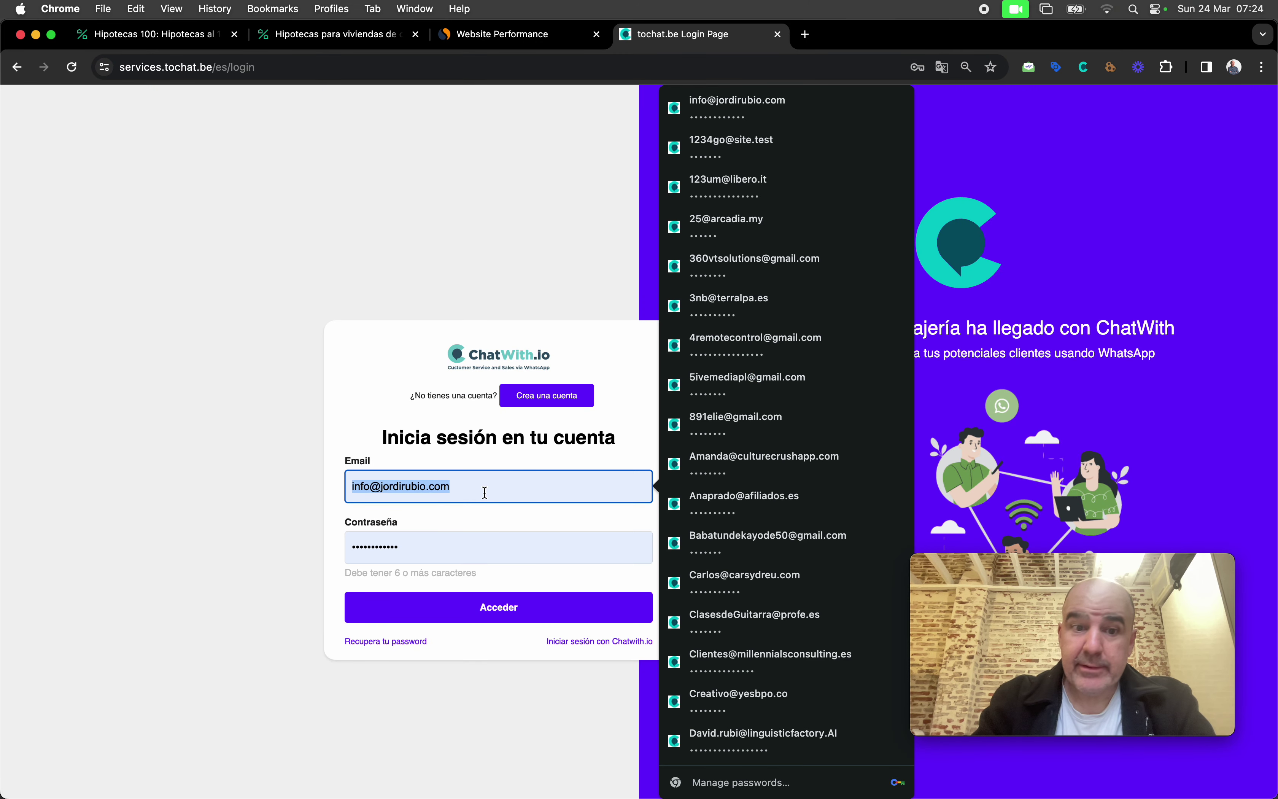
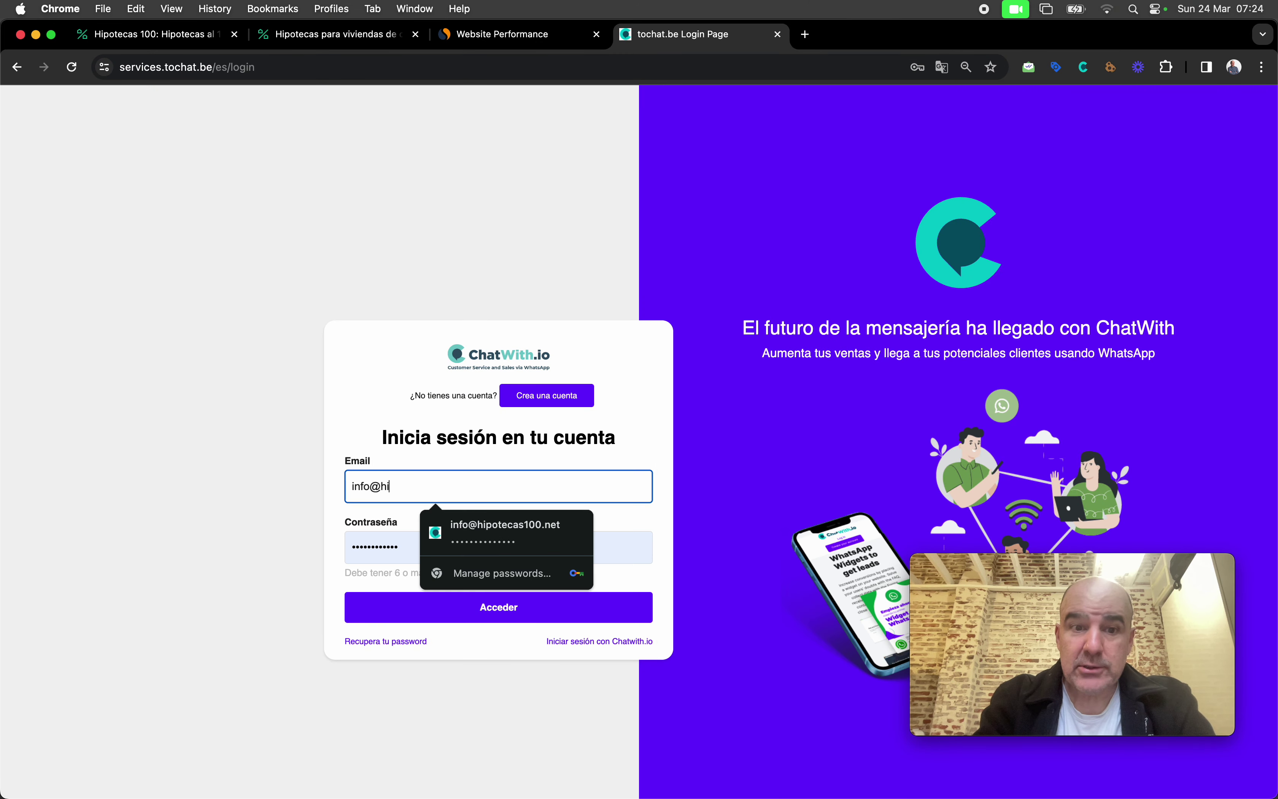
{"action": "key", "text": "Down"}
{"action": "key", "text": "Return"}
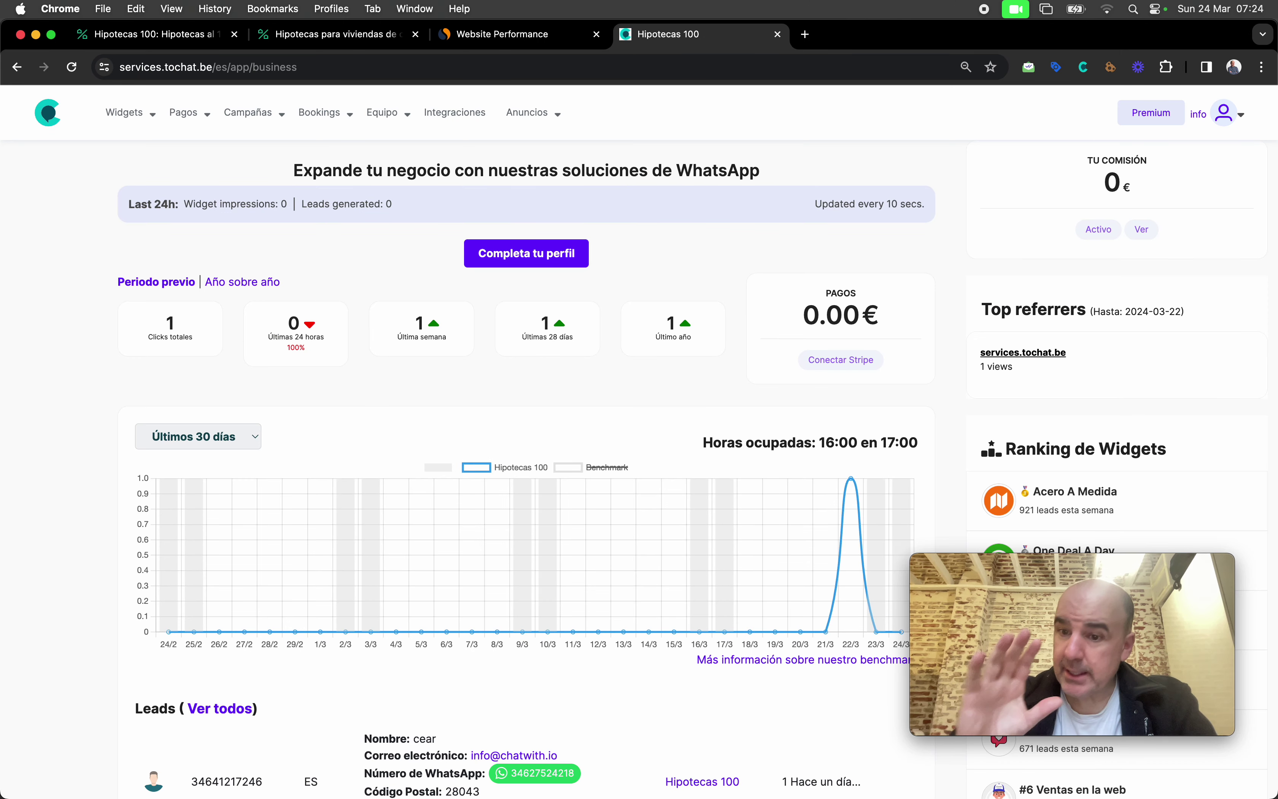
Step: Open the Hipotecas 100 widget, preview its form, then edit the sales agent's form
{"action": "left_click", "coordinate": [126, 111]}
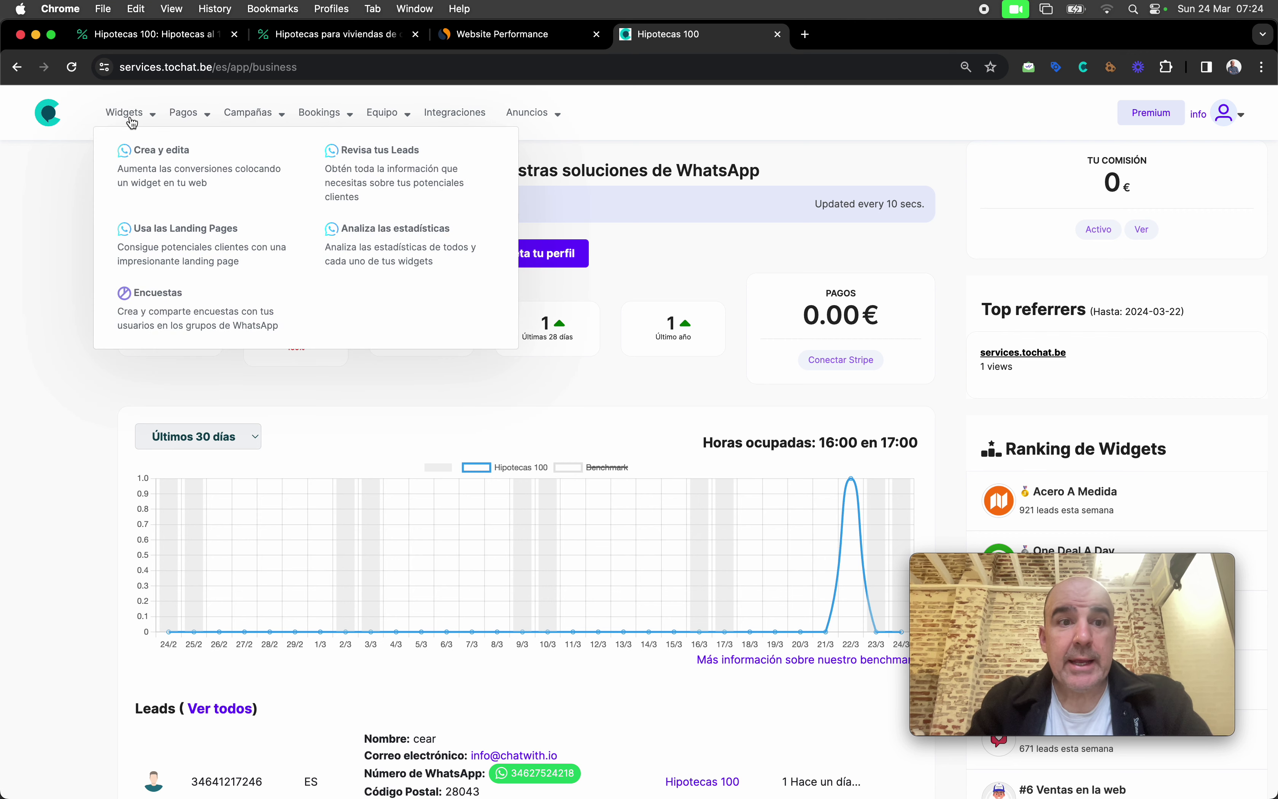
{"action": "left_click", "coordinate": [153, 169]}
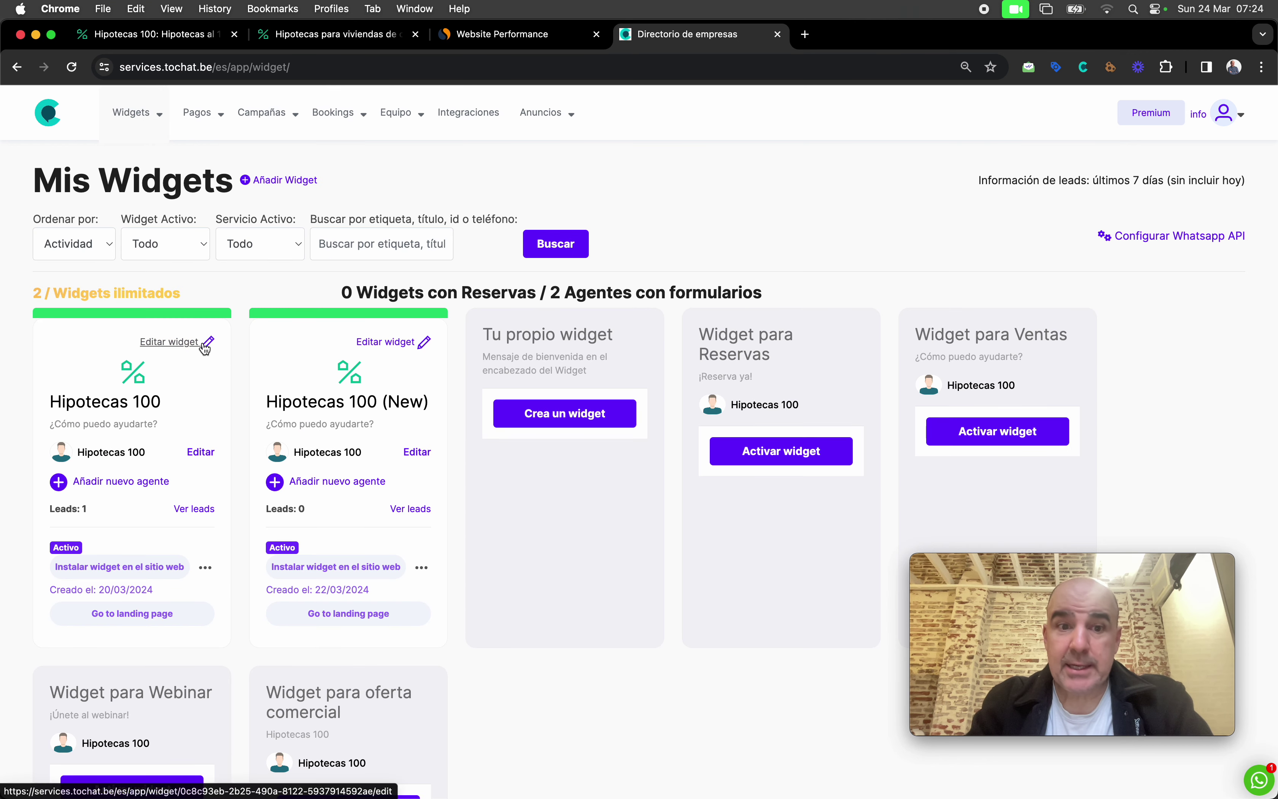
{"action": "left_click", "coordinate": [135, 403]}
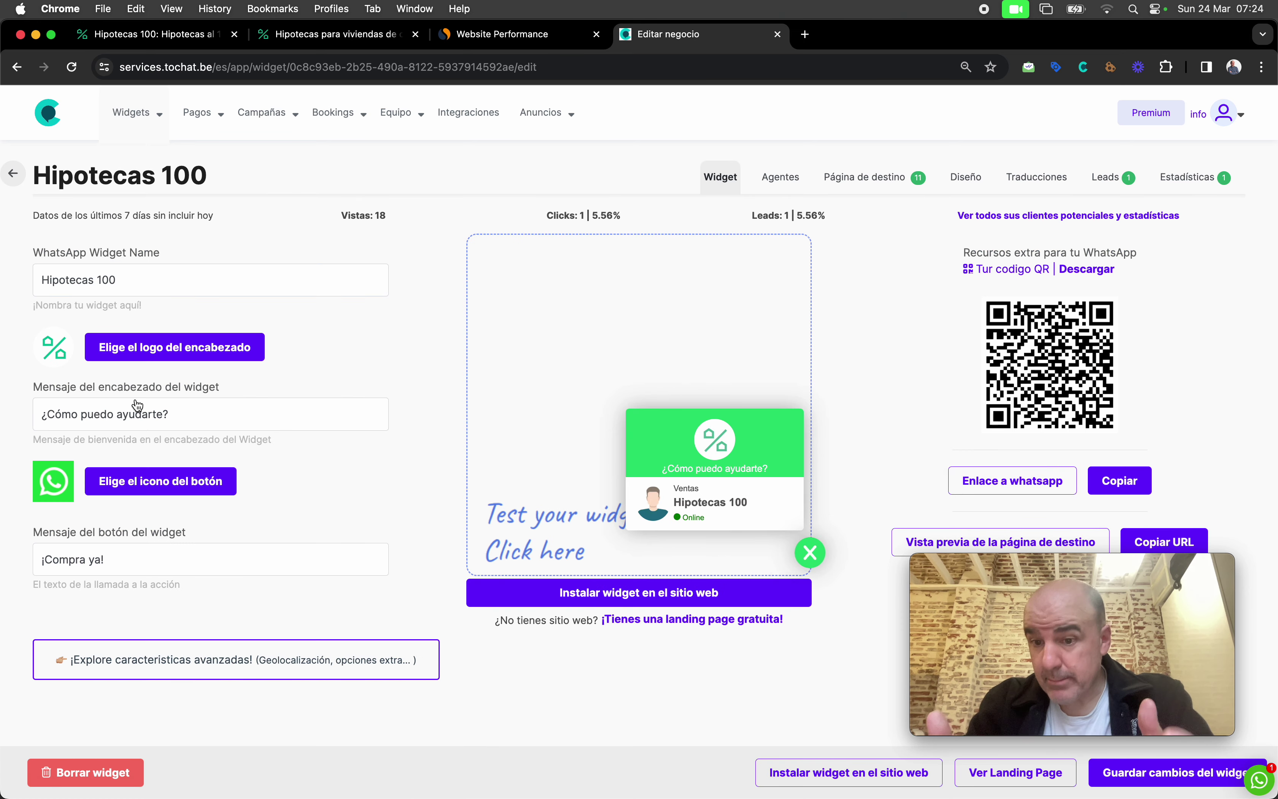
{"action": "left_click", "coordinate": [701, 510]}
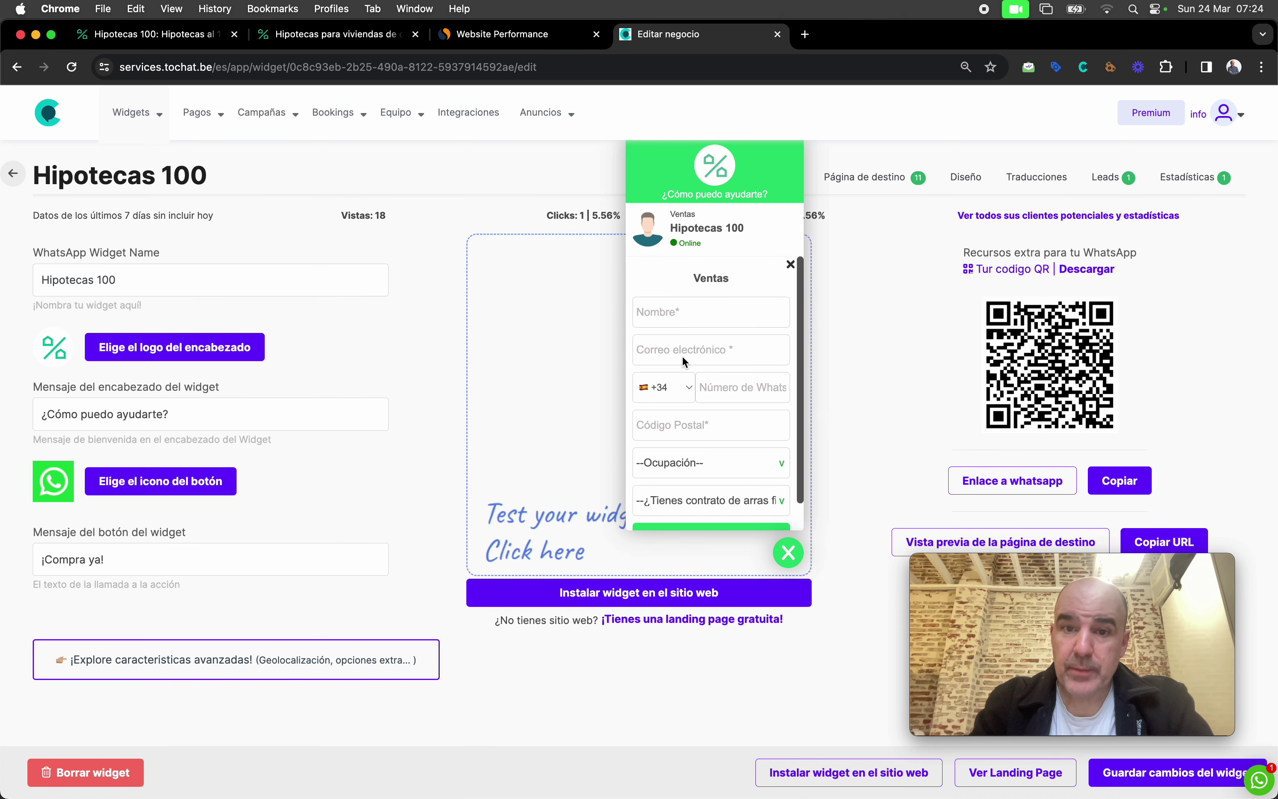
{"action": "scroll", "coordinate": [709, 391], "scroll_direction": "down", "scroll_amount": 1}
{"action": "scroll", "coordinate": [710, 391], "scroll_direction": "up", "scroll_amount": 1}
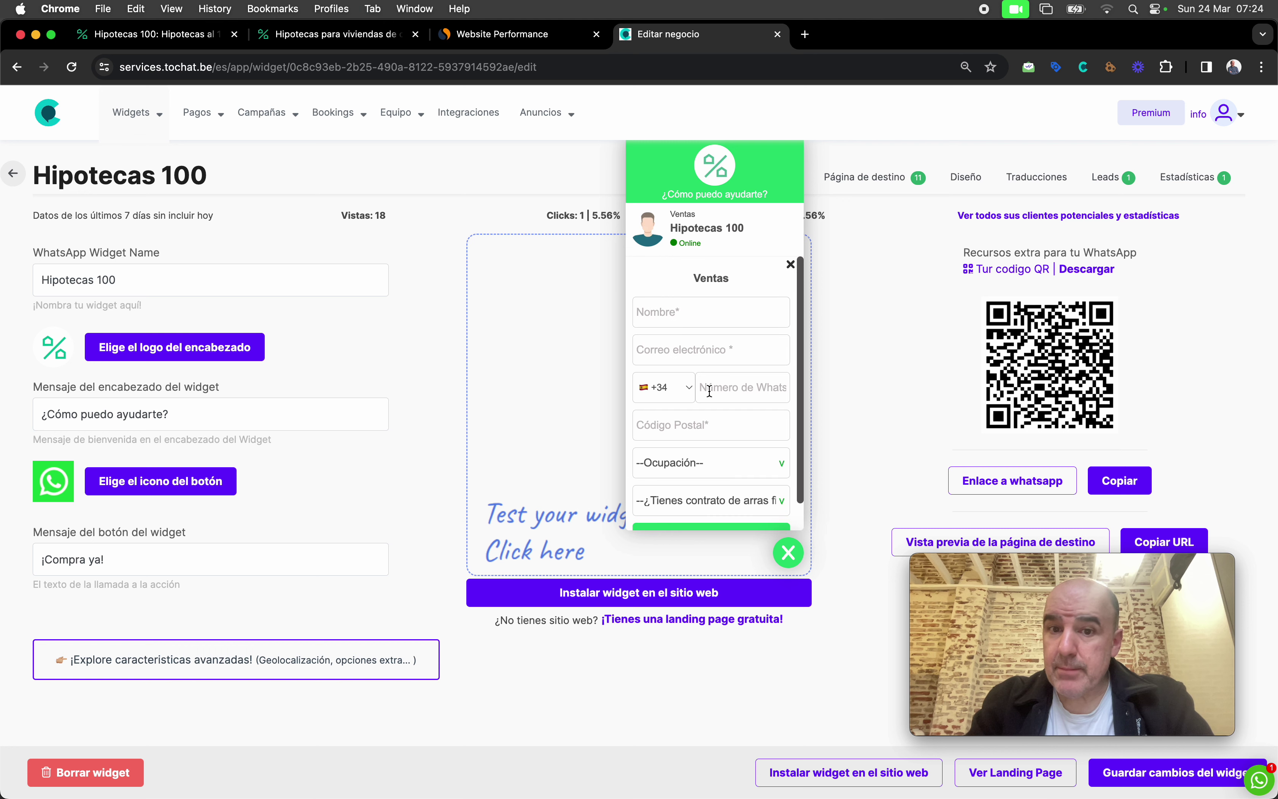
{"action": "left_click", "coordinate": [788, 555]}
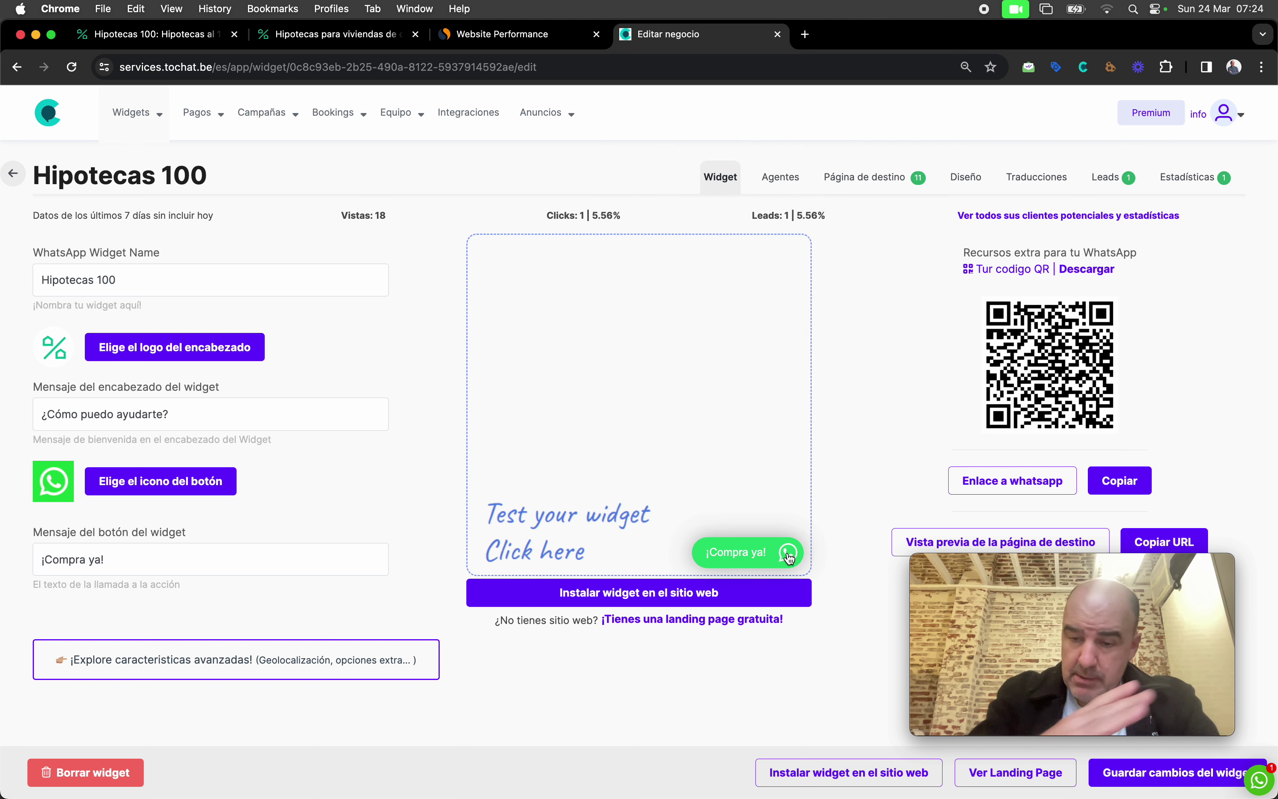
{"action": "left_click", "coordinate": [783, 189]}
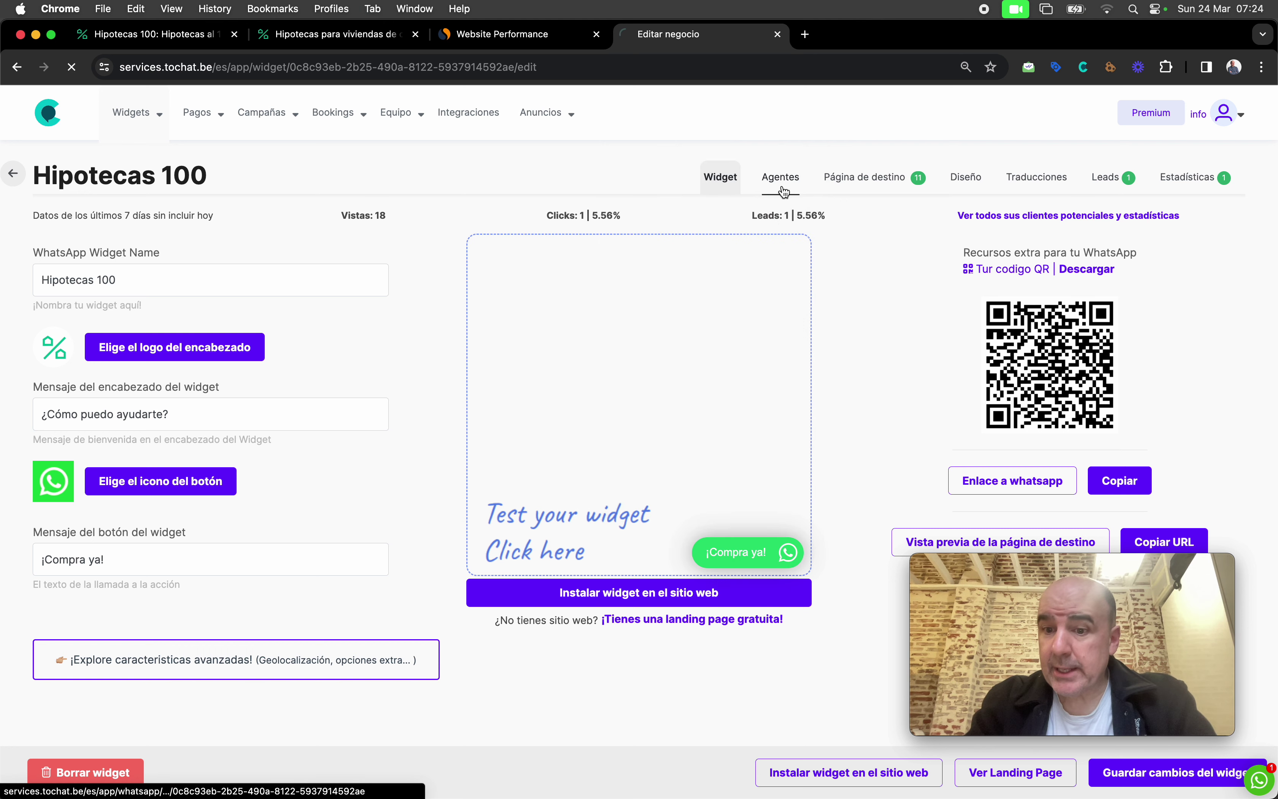
{"action": "left_click", "coordinate": [823, 358]}
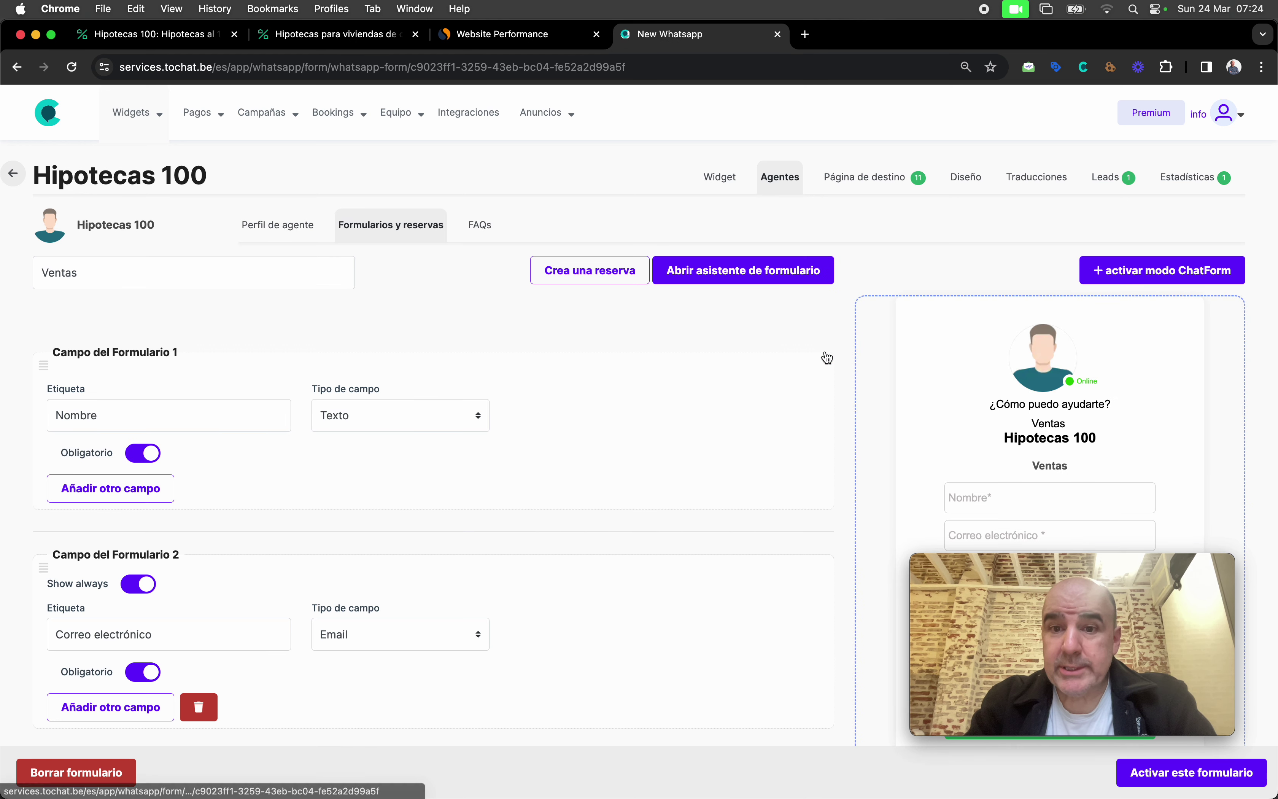
{"action": "scroll", "coordinate": [718, 360], "scroll_direction": "down", "scroll_amount": 1}
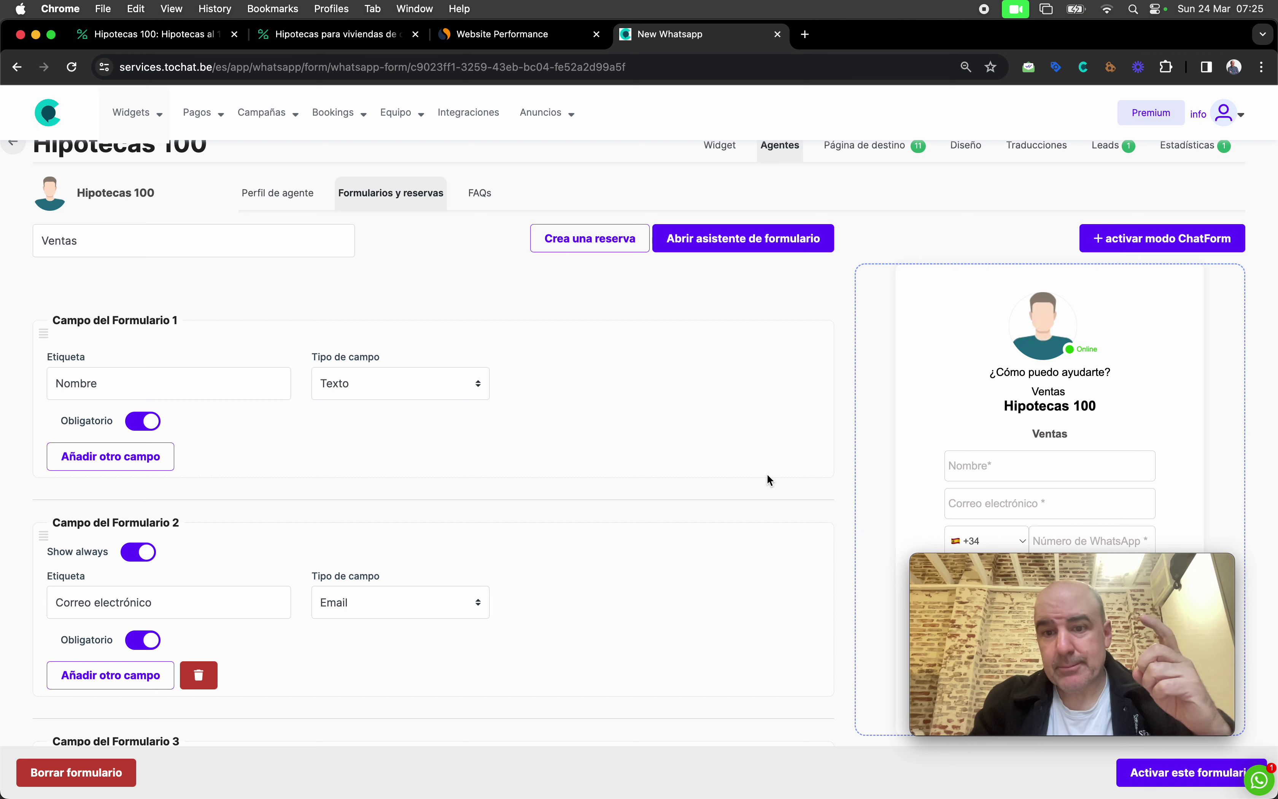
{"action": "scroll", "coordinate": [768, 475], "scroll_direction": "down", "scroll_amount": 5}
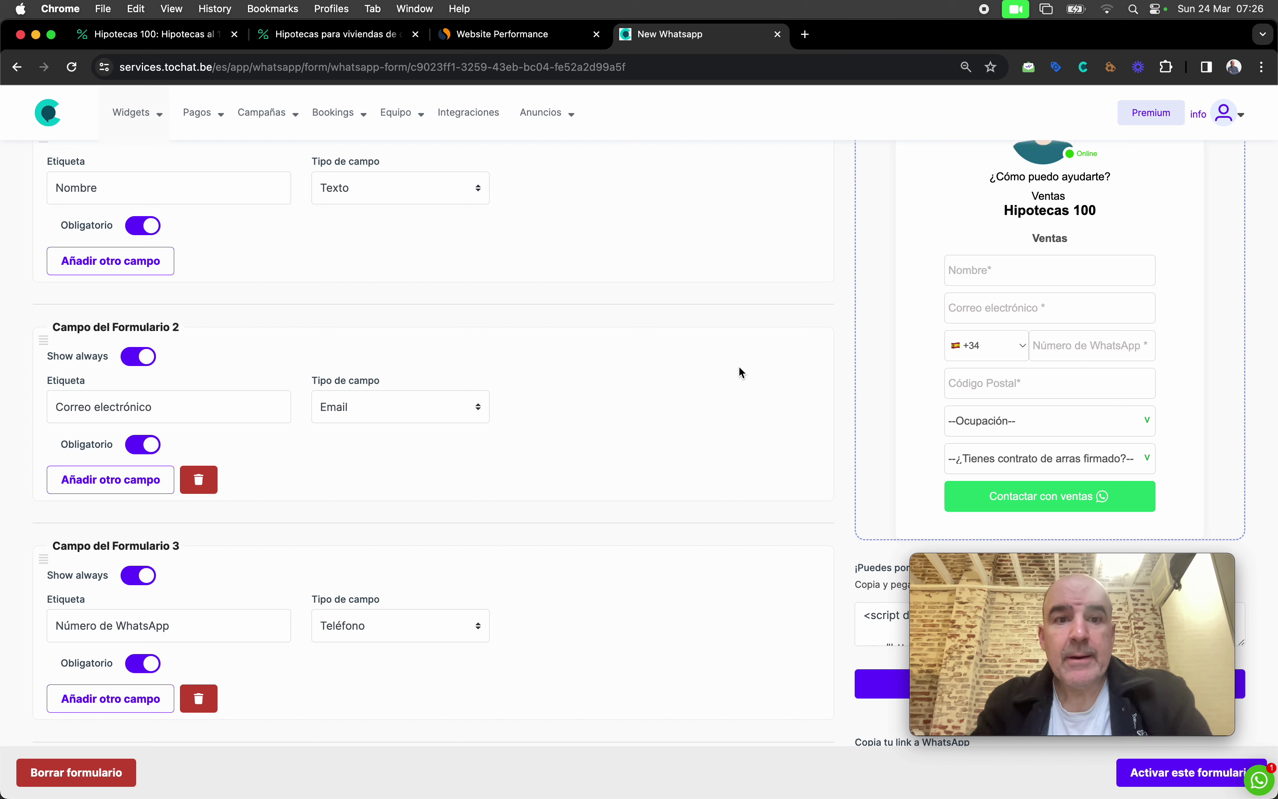
{"action": "scroll", "coordinate": [738, 373], "scroll_direction": "up", "scroll_amount": 3}
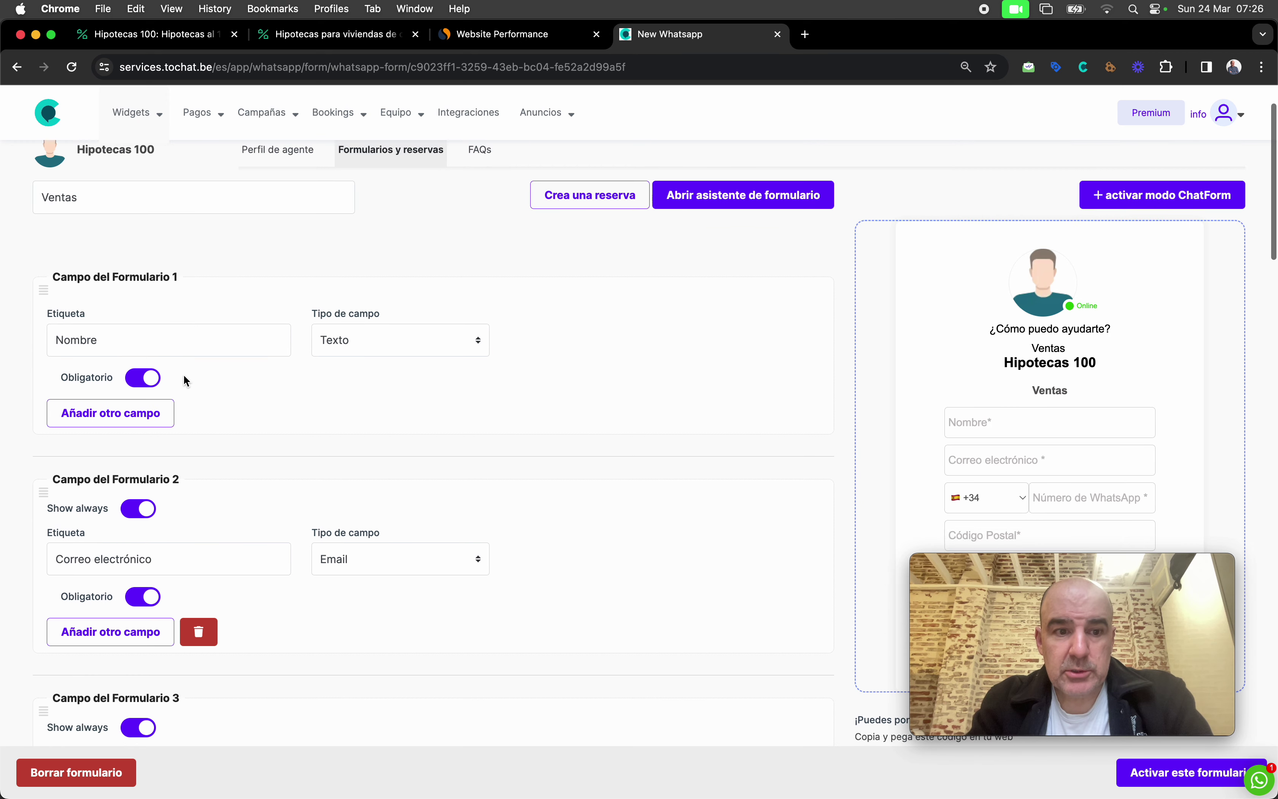
{"action": "scroll", "coordinate": [183, 373], "scroll_direction": "down", "scroll_amount": 10}
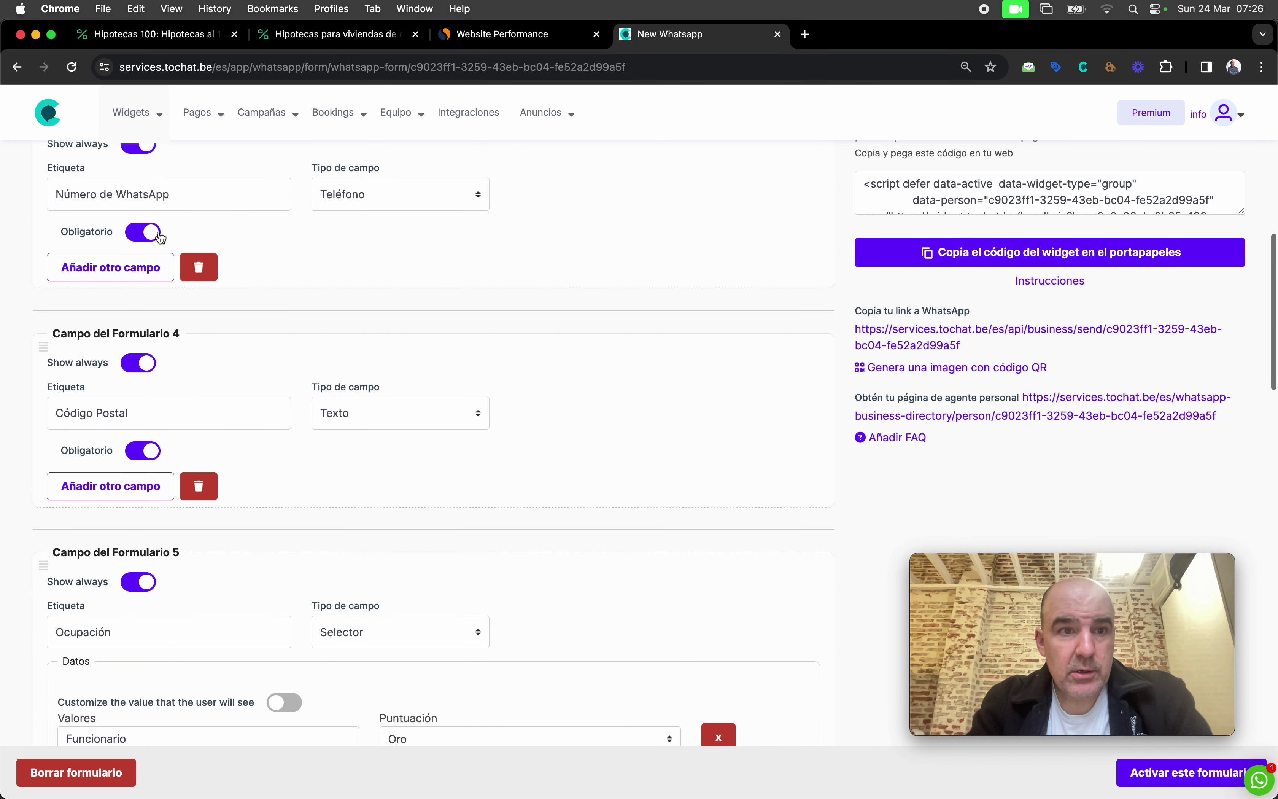
{"action": "left_click", "coordinate": [150, 198]}
{"action": "scroll", "coordinate": [185, 304], "scroll_direction": "down", "scroll_amount": 3}
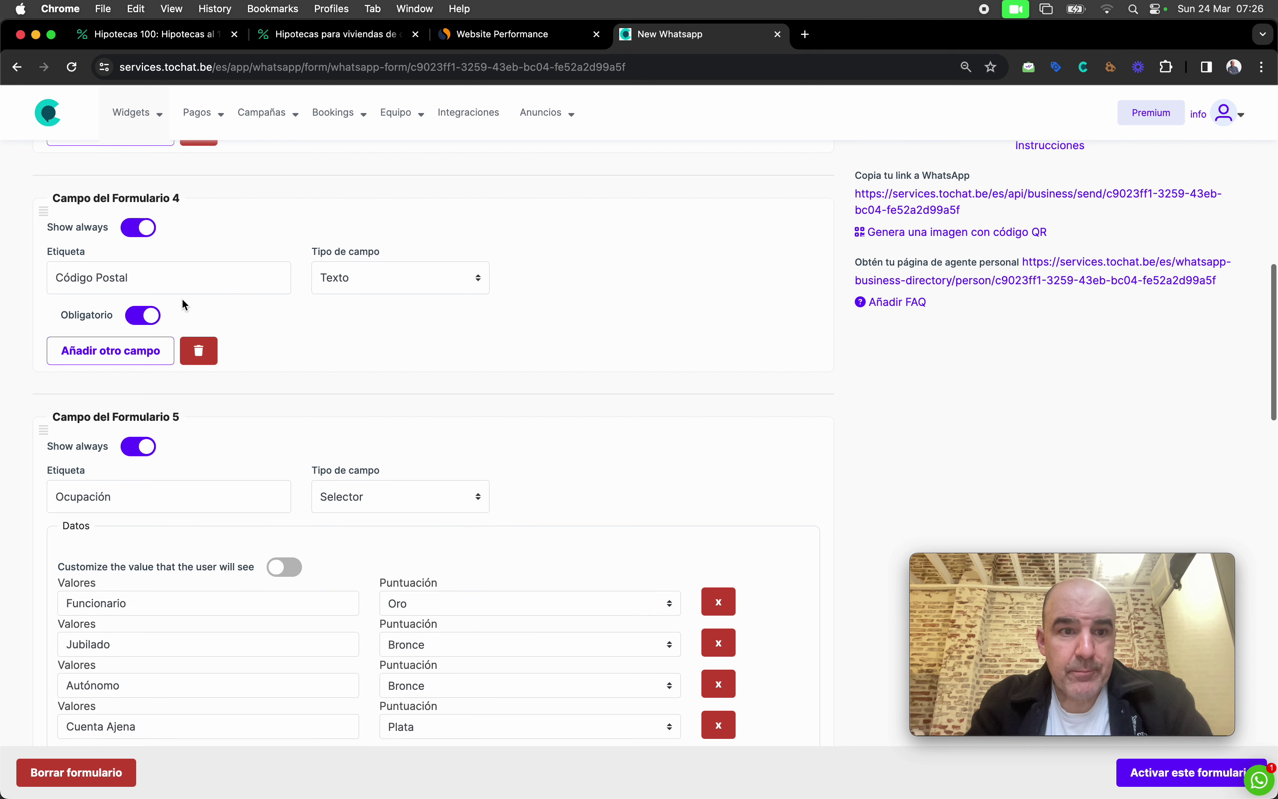
{"action": "scroll", "coordinate": [420, 324], "scroll_direction": "up", "scroll_amount": 10}
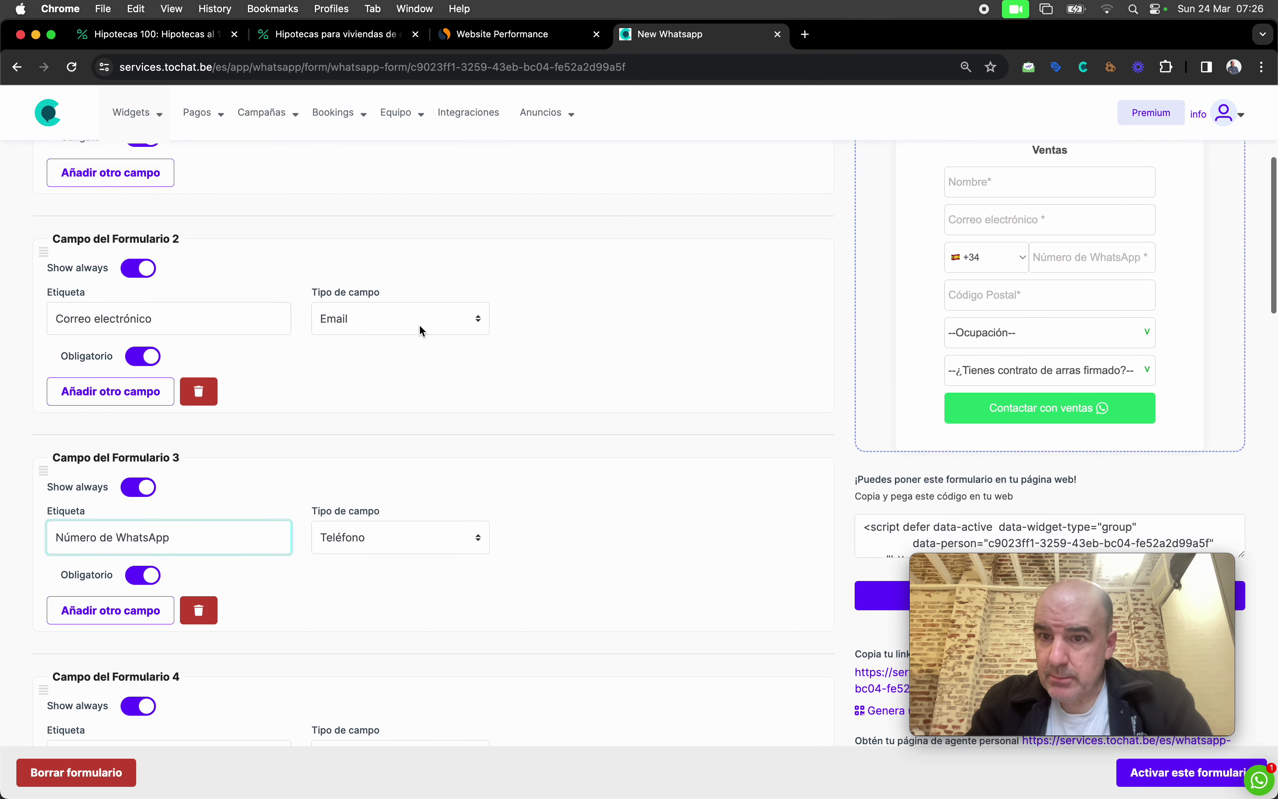
{"action": "scroll", "coordinate": [419, 324], "scroll_direction": "down", "scroll_amount": 10}
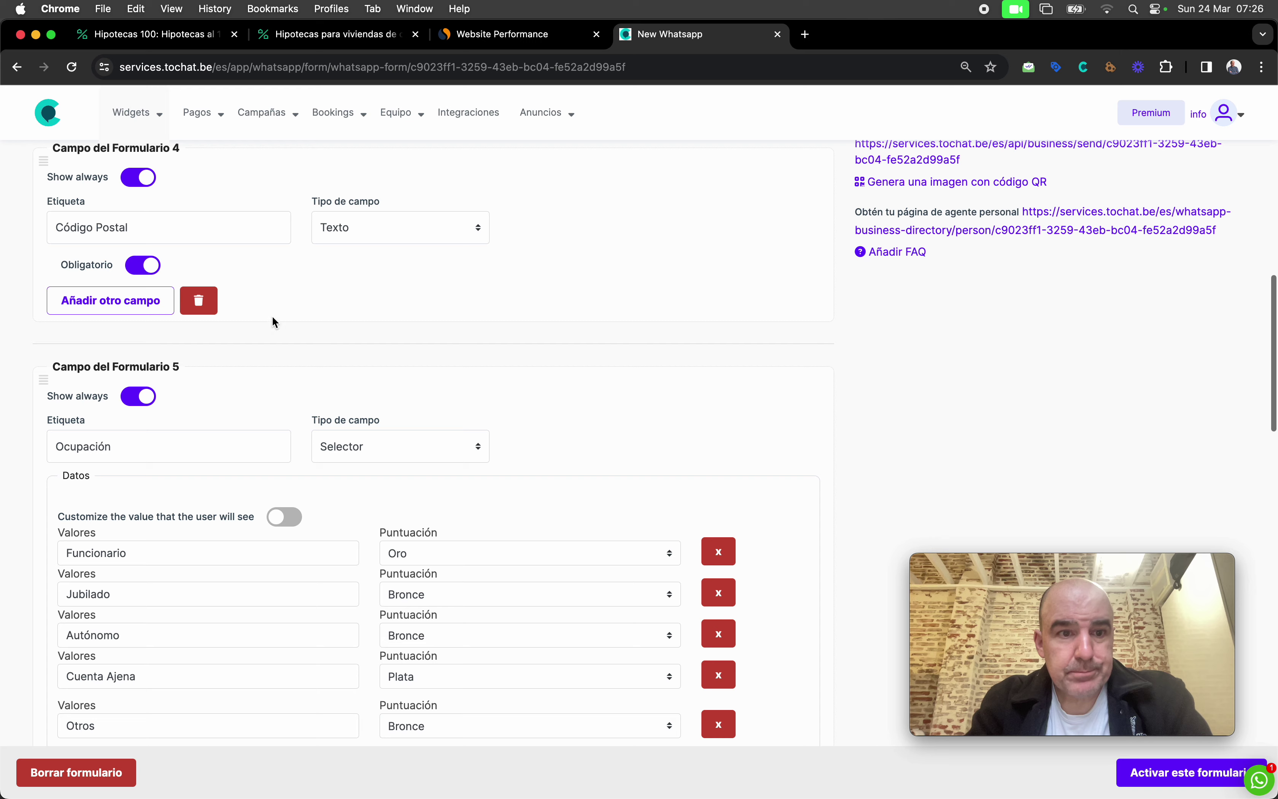
{"action": "scroll", "coordinate": [297, 348], "scroll_direction": "down", "scroll_amount": 6}
{"action": "scroll", "coordinate": [257, 271], "scroll_direction": "up", "scroll_amount": 3}
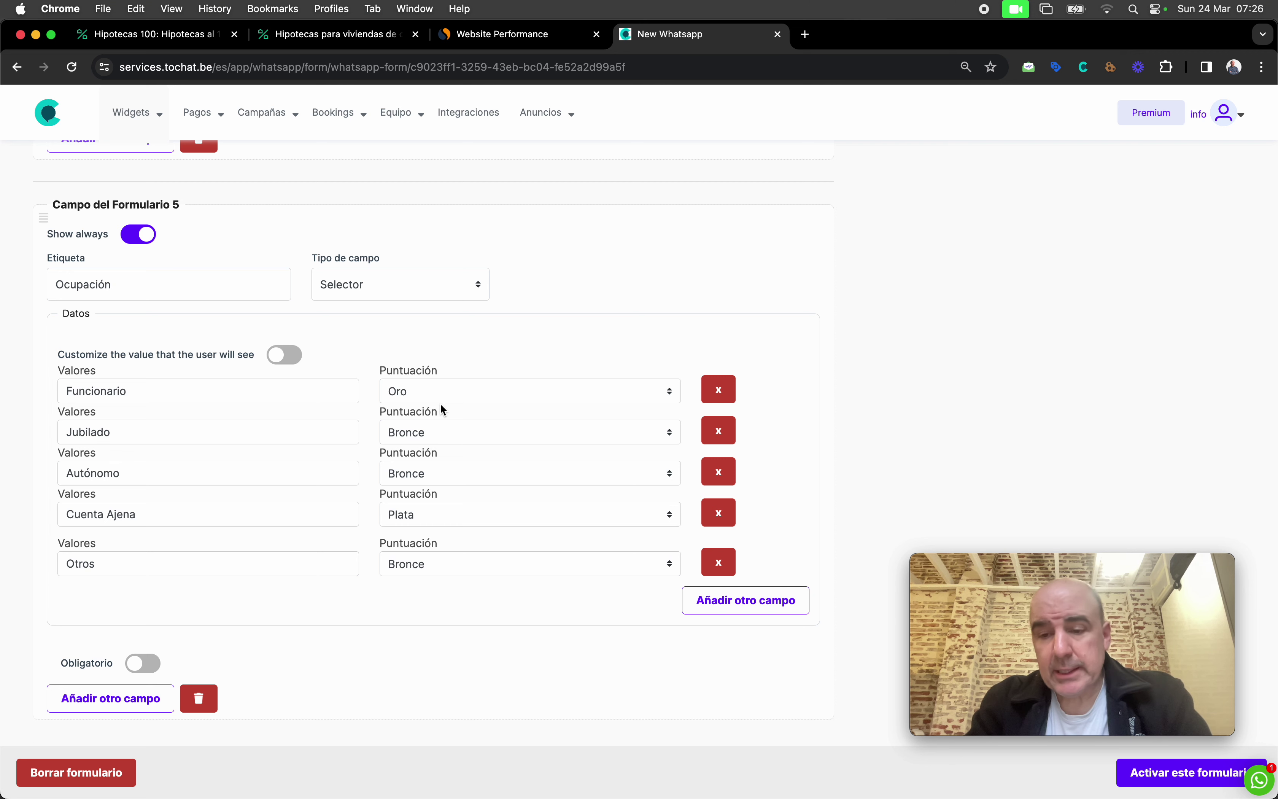
{"action": "scroll", "coordinate": [442, 409], "scroll_direction": "down", "scroll_amount": 6}
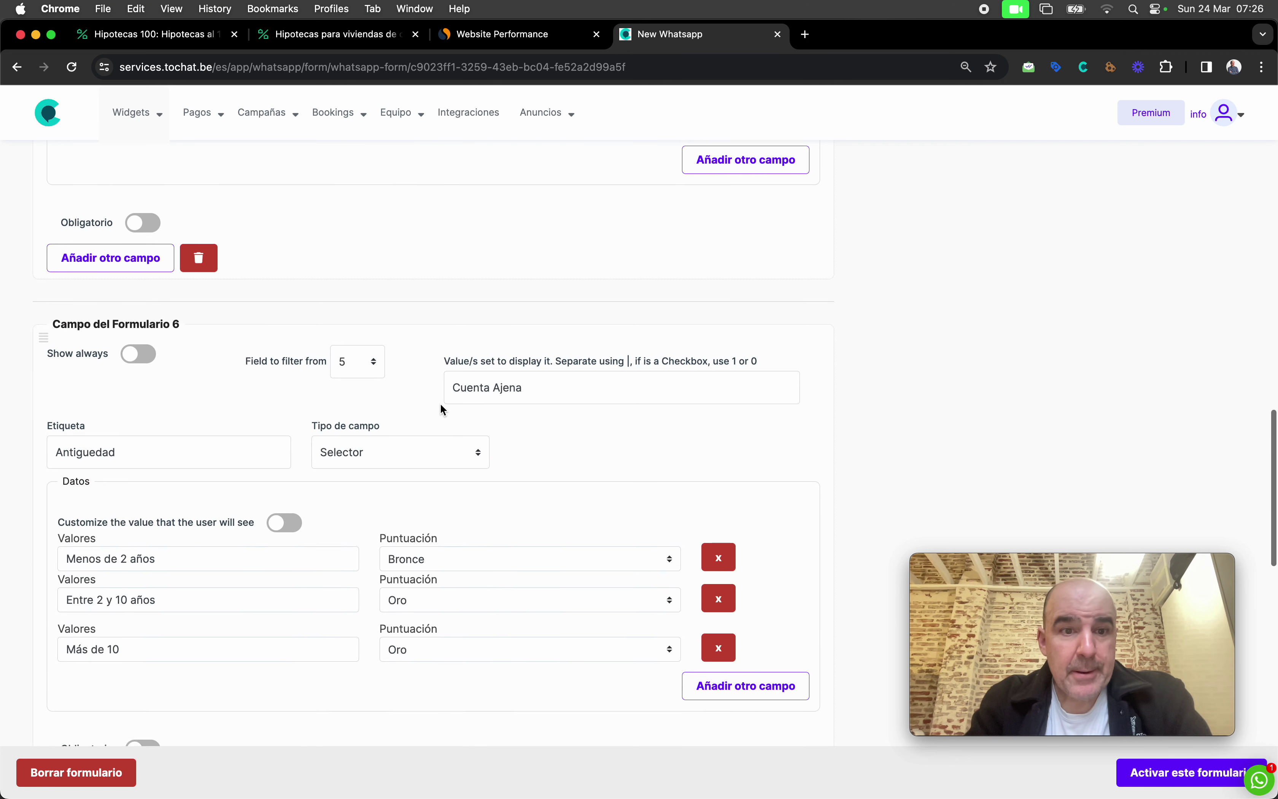
{"action": "scroll", "coordinate": [443, 409], "scroll_direction": "up", "scroll_amount": 4}
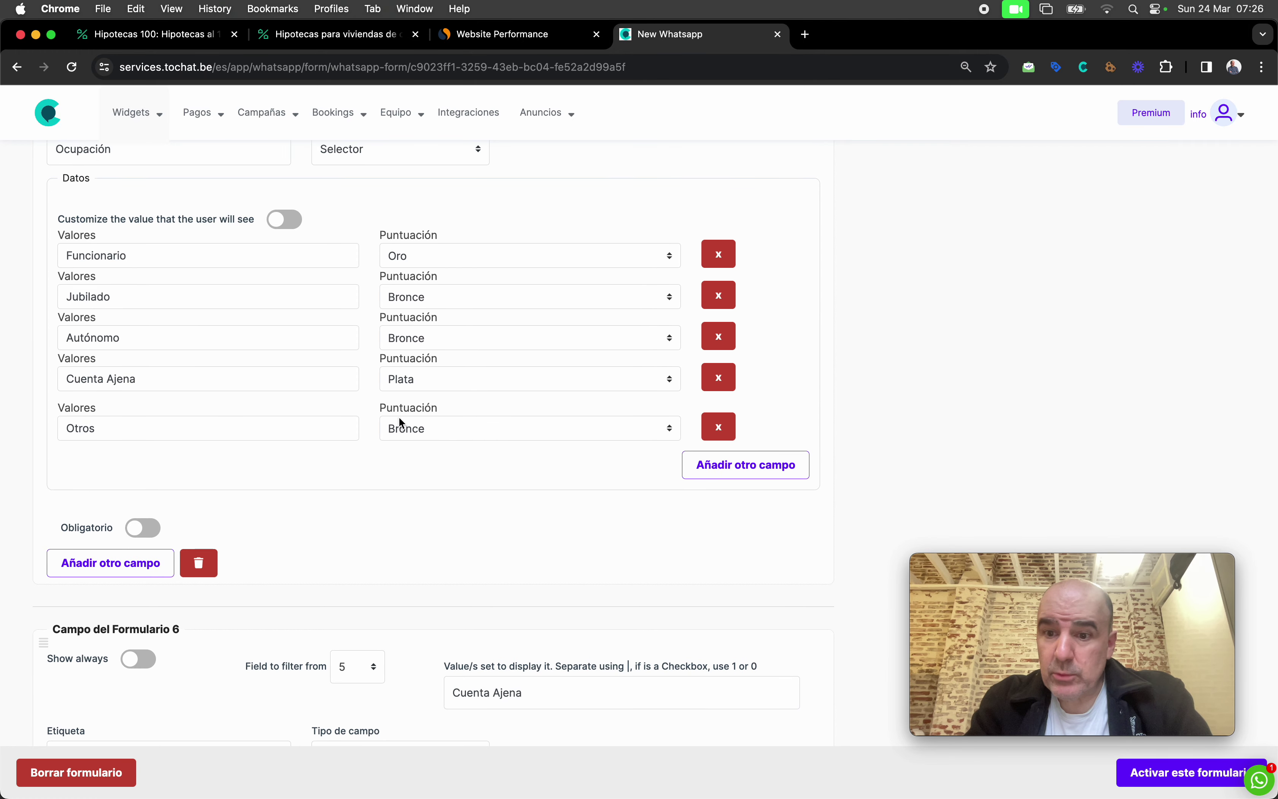
{"action": "scroll", "coordinate": [401, 421], "scroll_direction": "down", "scroll_amount": 5}
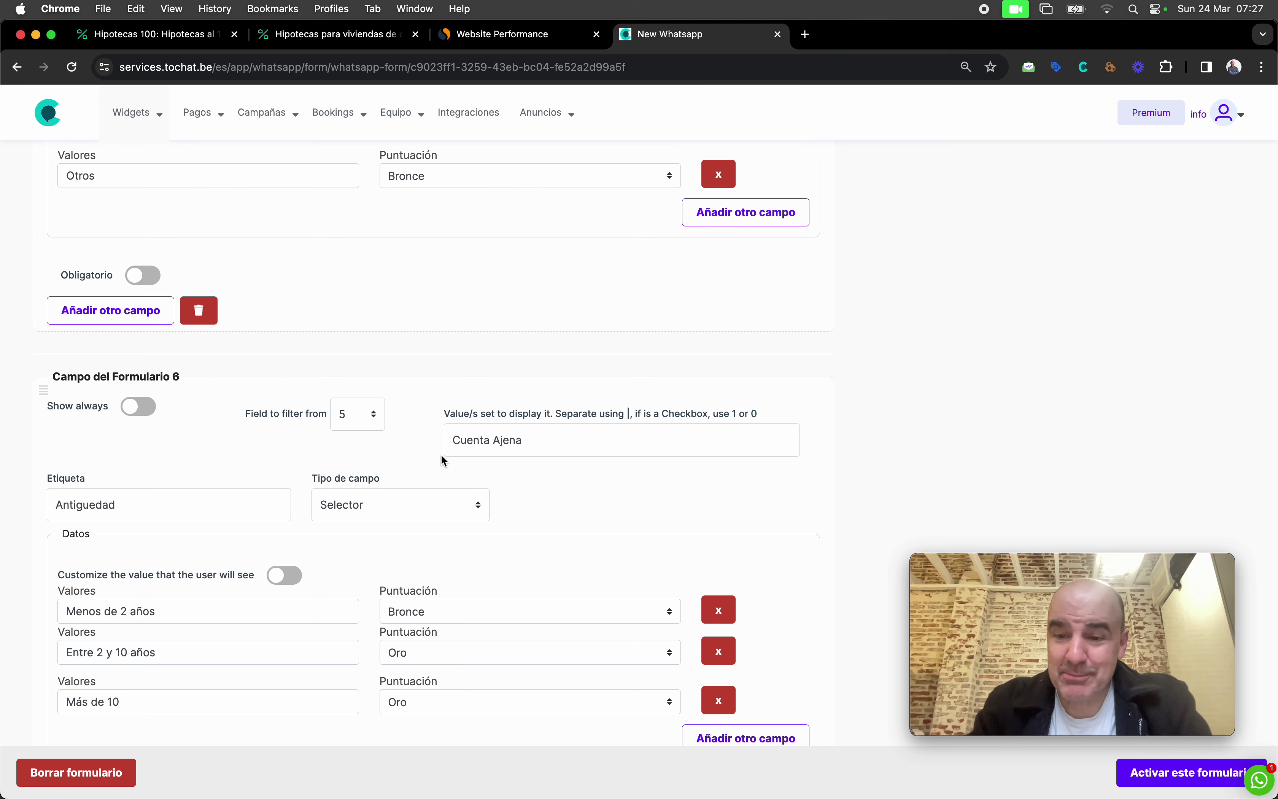
Step: Pick Cuenta Ajena as Ocupación in the preview and check the revealed Antigüedad options
{"action": "scroll", "coordinate": [442, 458], "scroll_direction": "up", "scroll_amount": 2}
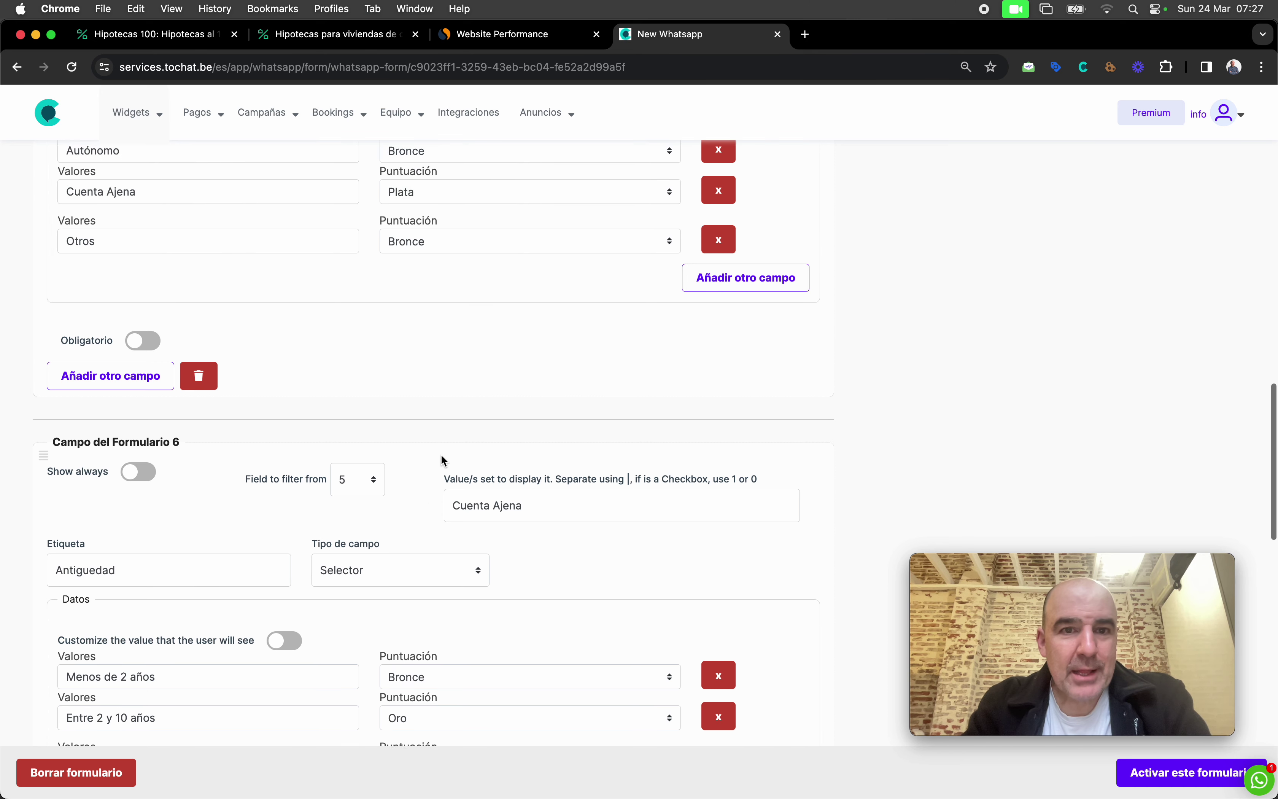
{"action": "scroll", "coordinate": [442, 457], "scroll_direction": "up", "scroll_amount": 3}
{"action": "scroll", "coordinate": [413, 428], "scroll_direction": "up", "scroll_amount": 2}
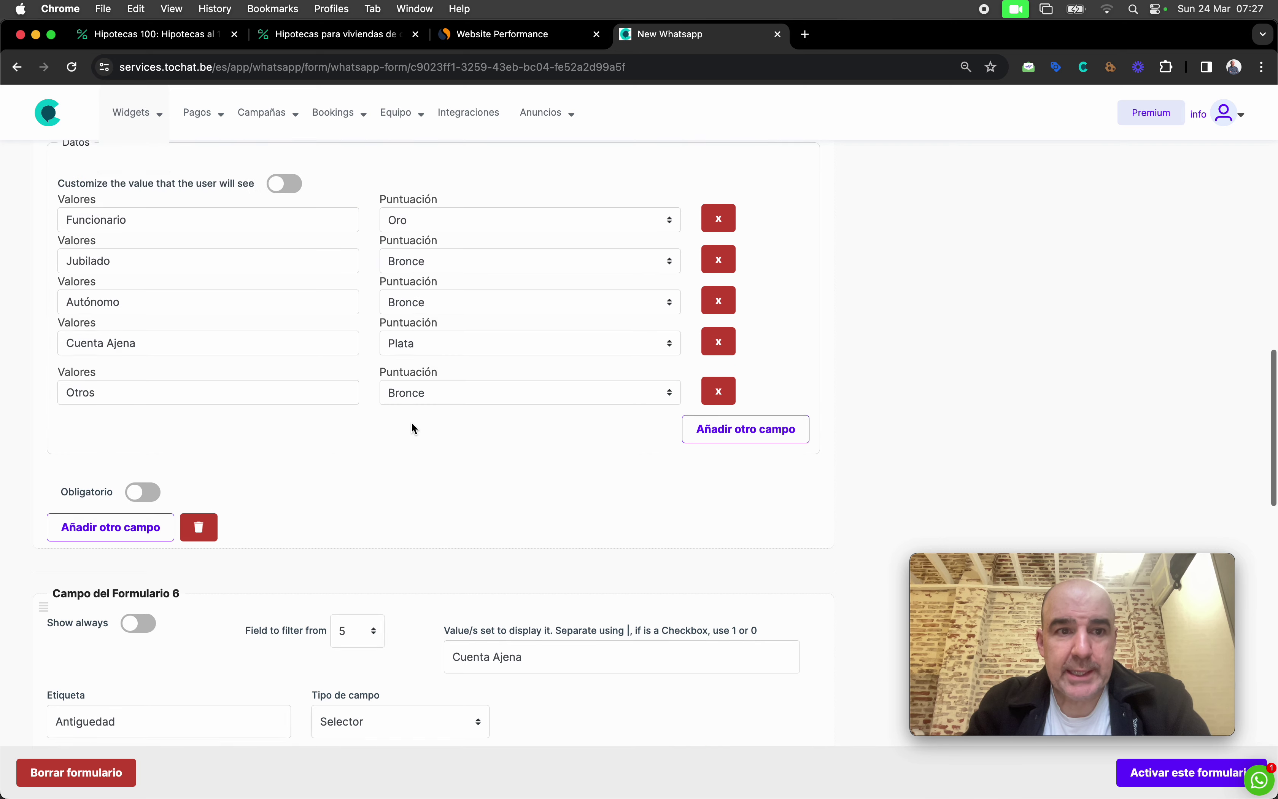
{"action": "scroll", "coordinate": [412, 427], "scroll_direction": "up", "scroll_amount": 10}
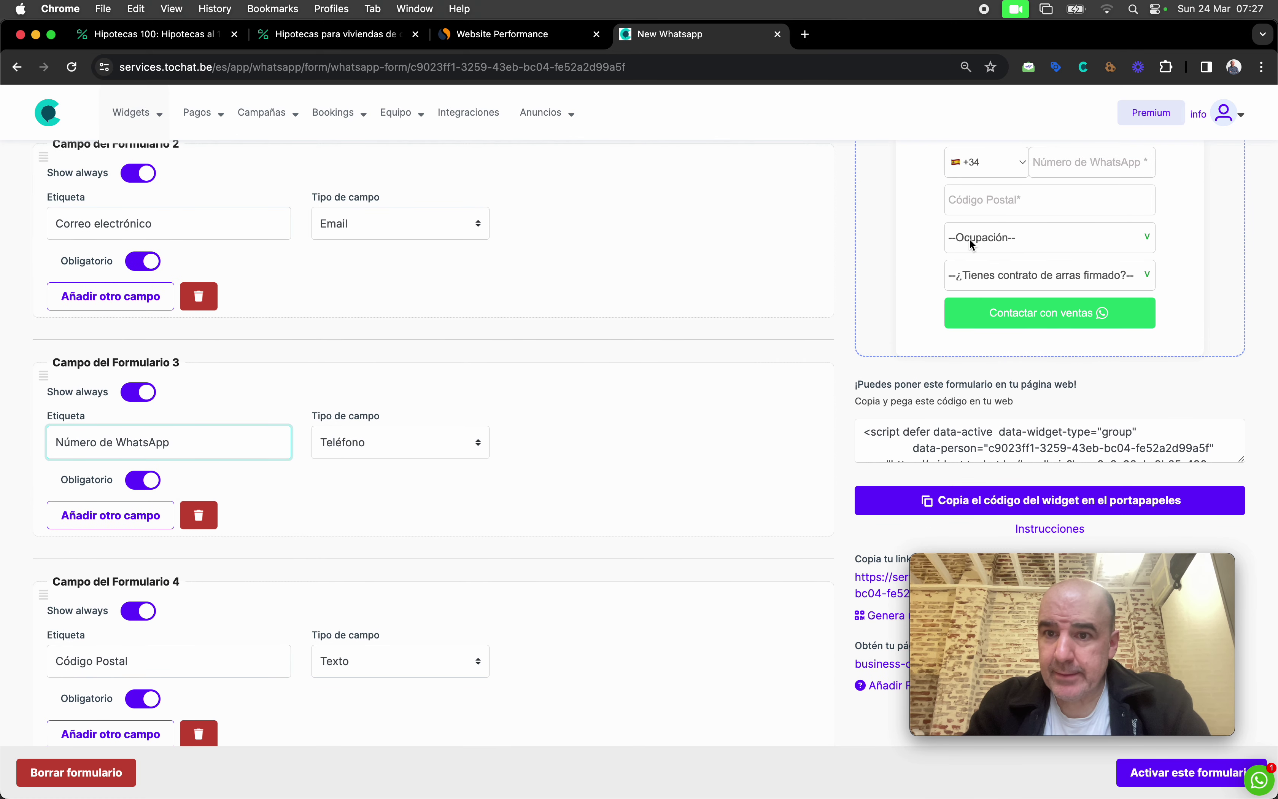
{"action": "left_click", "coordinate": [970, 238]}
{"action": "left_click", "coordinate": [991, 307]}
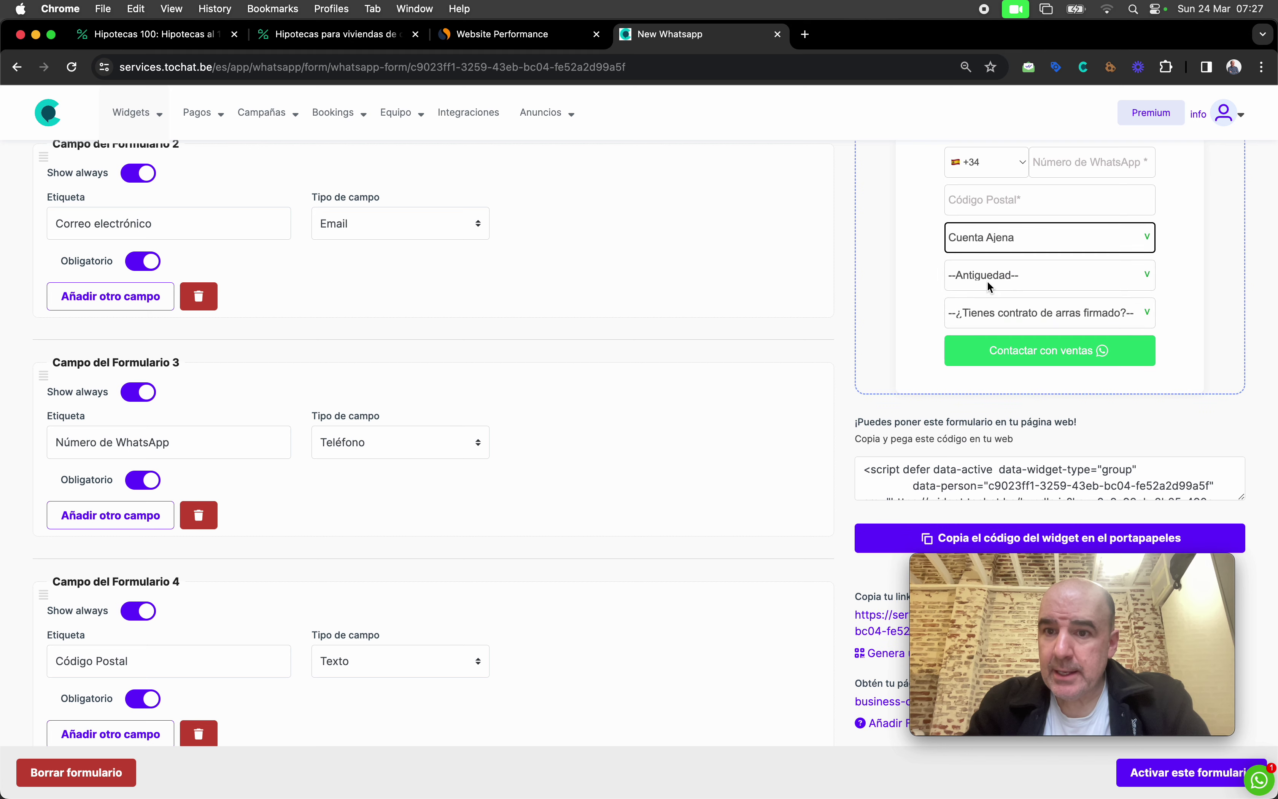
{"action": "left_click", "coordinate": [987, 283]}
{"action": "left_click", "coordinate": [919, 279]}
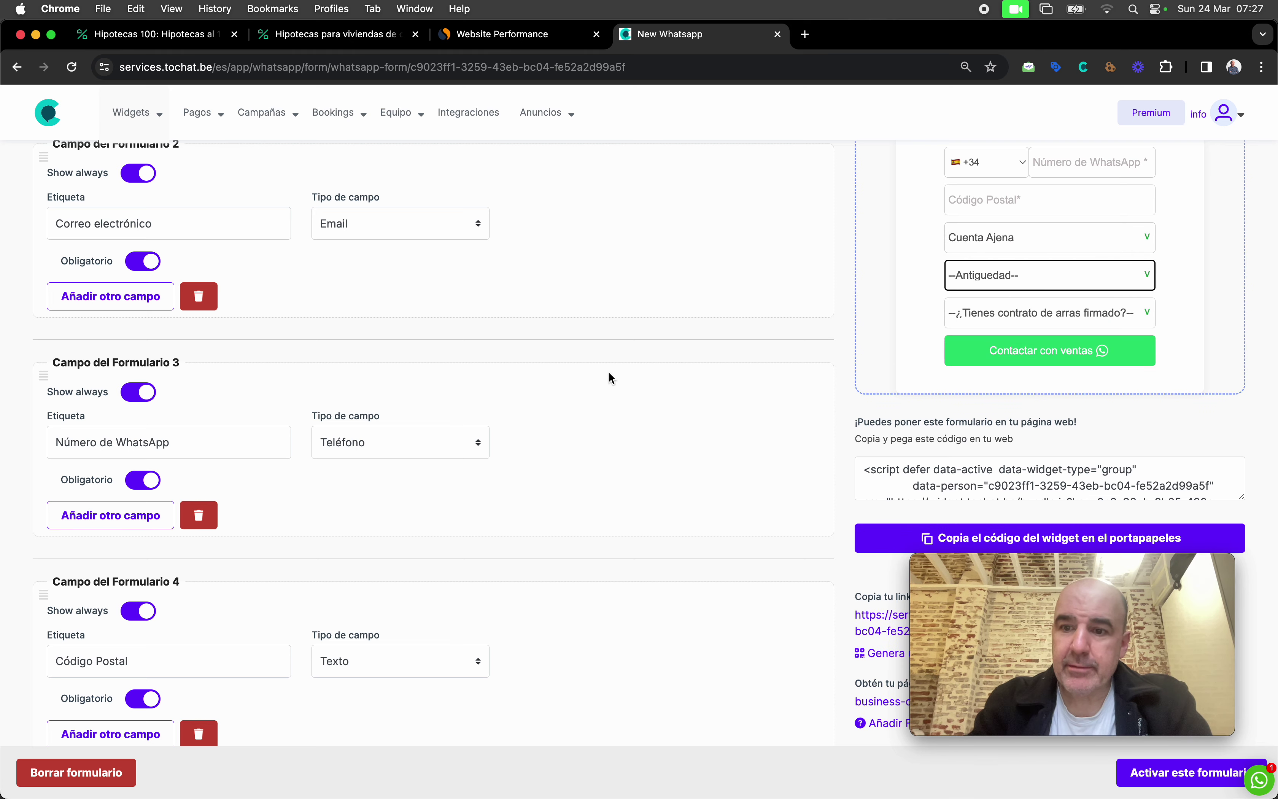
{"action": "scroll", "coordinate": [608, 371], "scroll_direction": "down", "scroll_amount": 20}
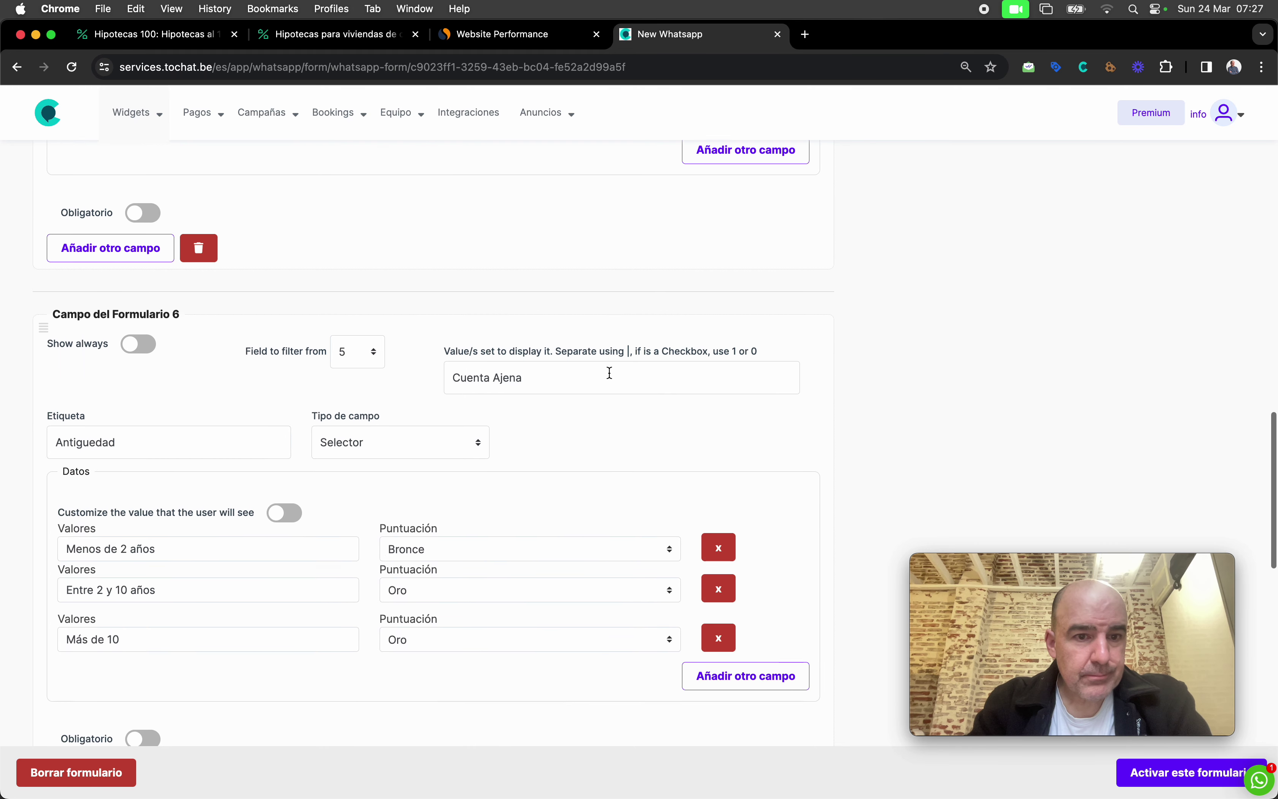
{"action": "scroll", "coordinate": [609, 372], "scroll_direction": "down", "scroll_amount": 3}
{"action": "scroll", "coordinate": [238, 288], "scroll_direction": "up", "scroll_amount": 2}
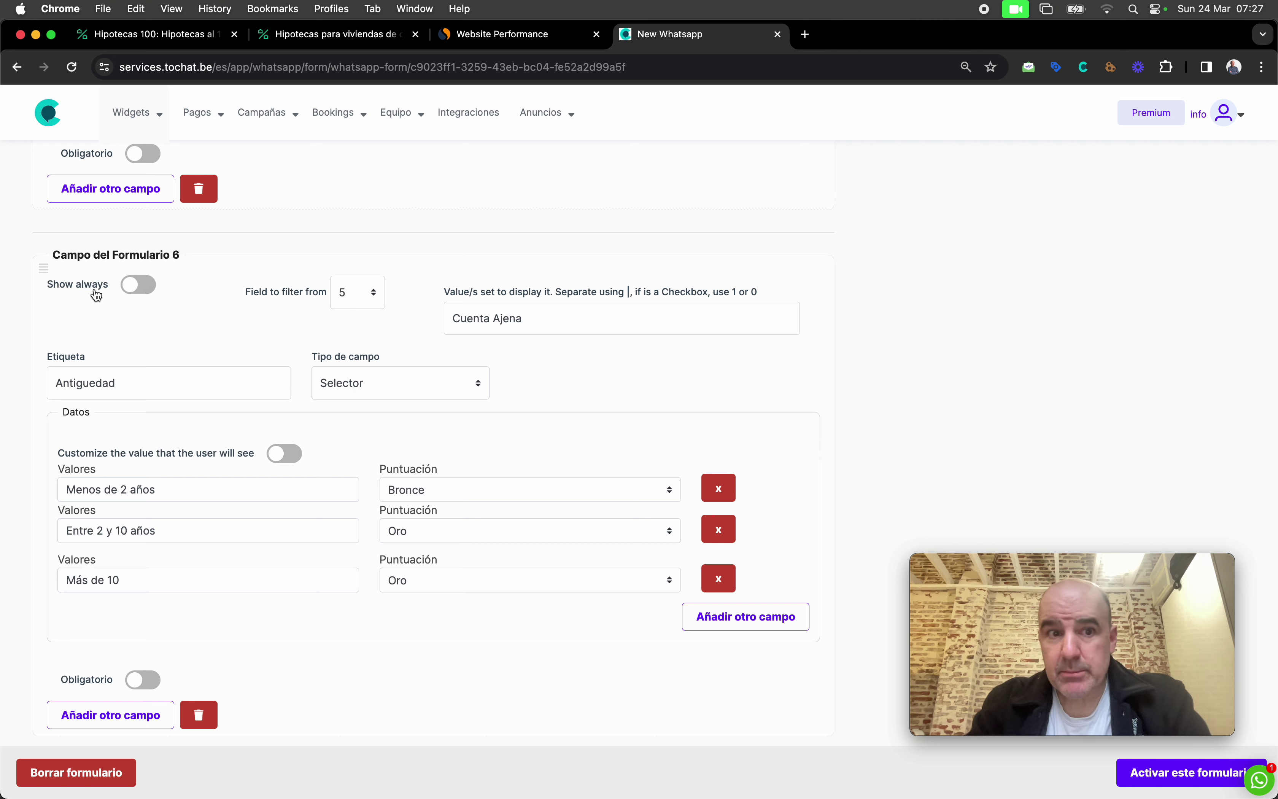
{"action": "left_click", "coordinate": [344, 292]}
{"action": "left_click", "coordinate": [351, 293]}
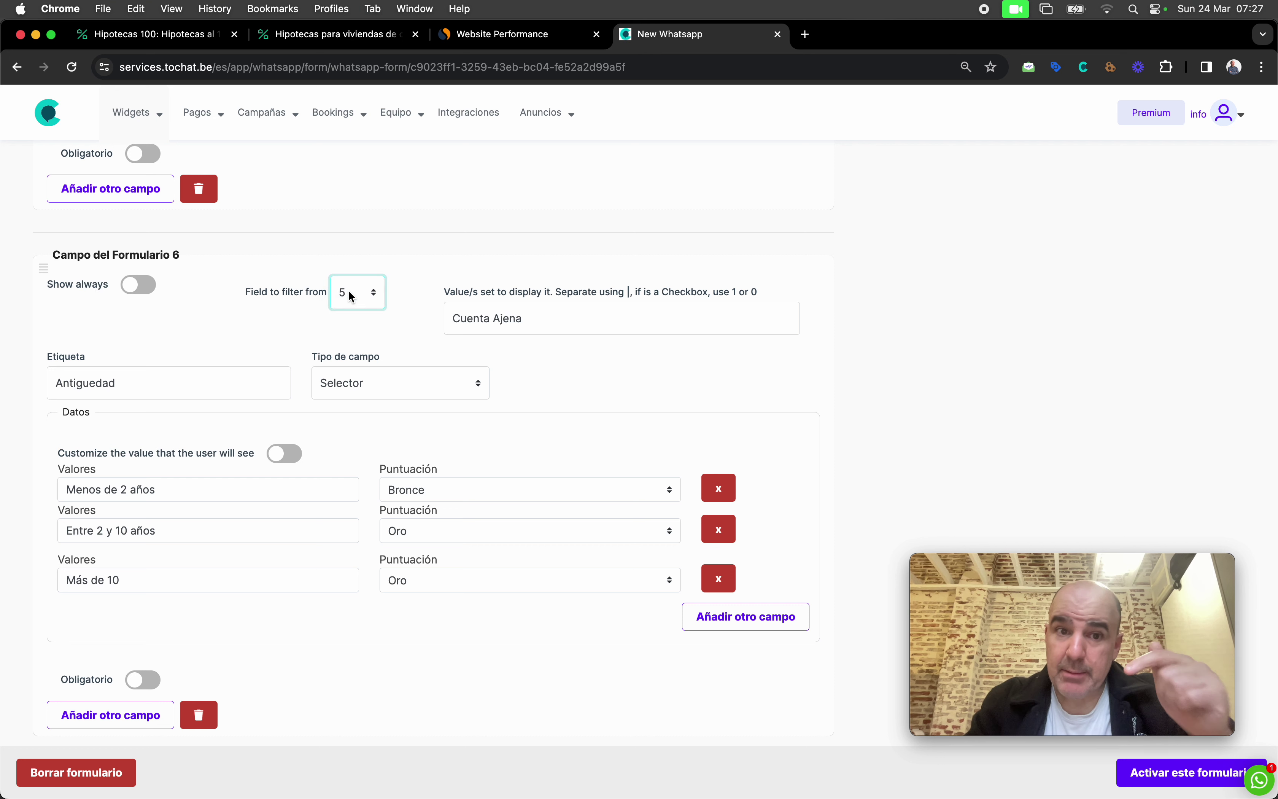
{"action": "triple_click", "coordinate": [504, 319]}
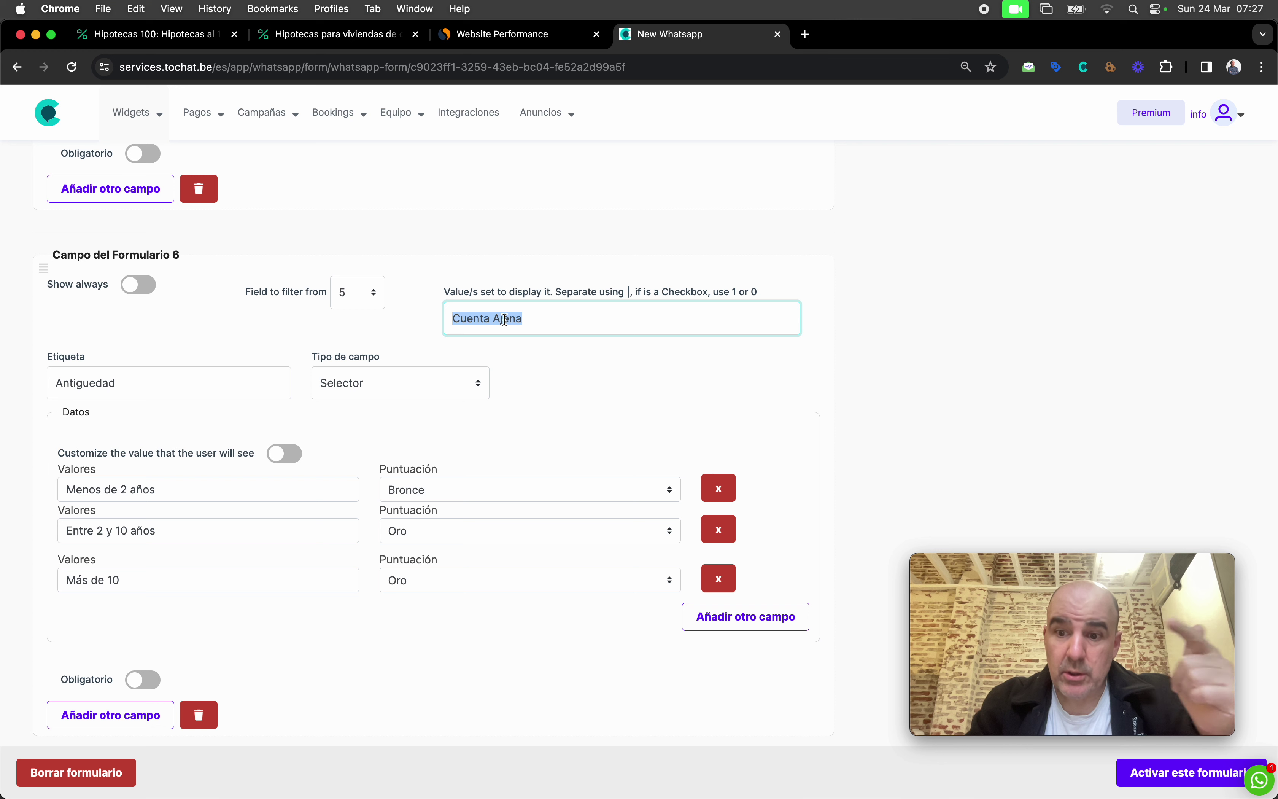
{"action": "scroll", "coordinate": [600, 346], "scroll_direction": "up", "scroll_amount": 2}
{"action": "scroll", "coordinate": [600, 346], "scroll_direction": "up", "scroll_amount": 5}
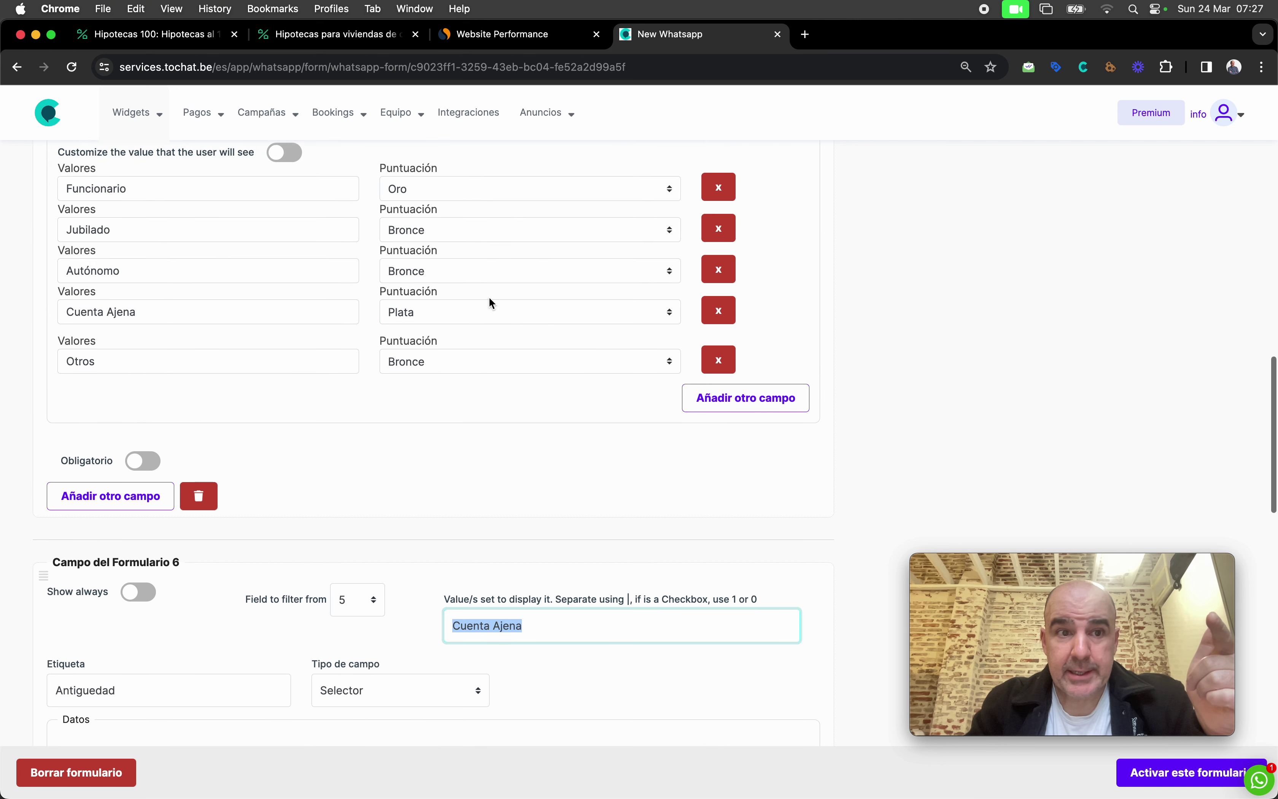
{"action": "left_click", "coordinate": [236, 312]}
{"action": "triple_click", "coordinate": [237, 312]}
{"action": "left_click", "coordinate": [433, 445]}
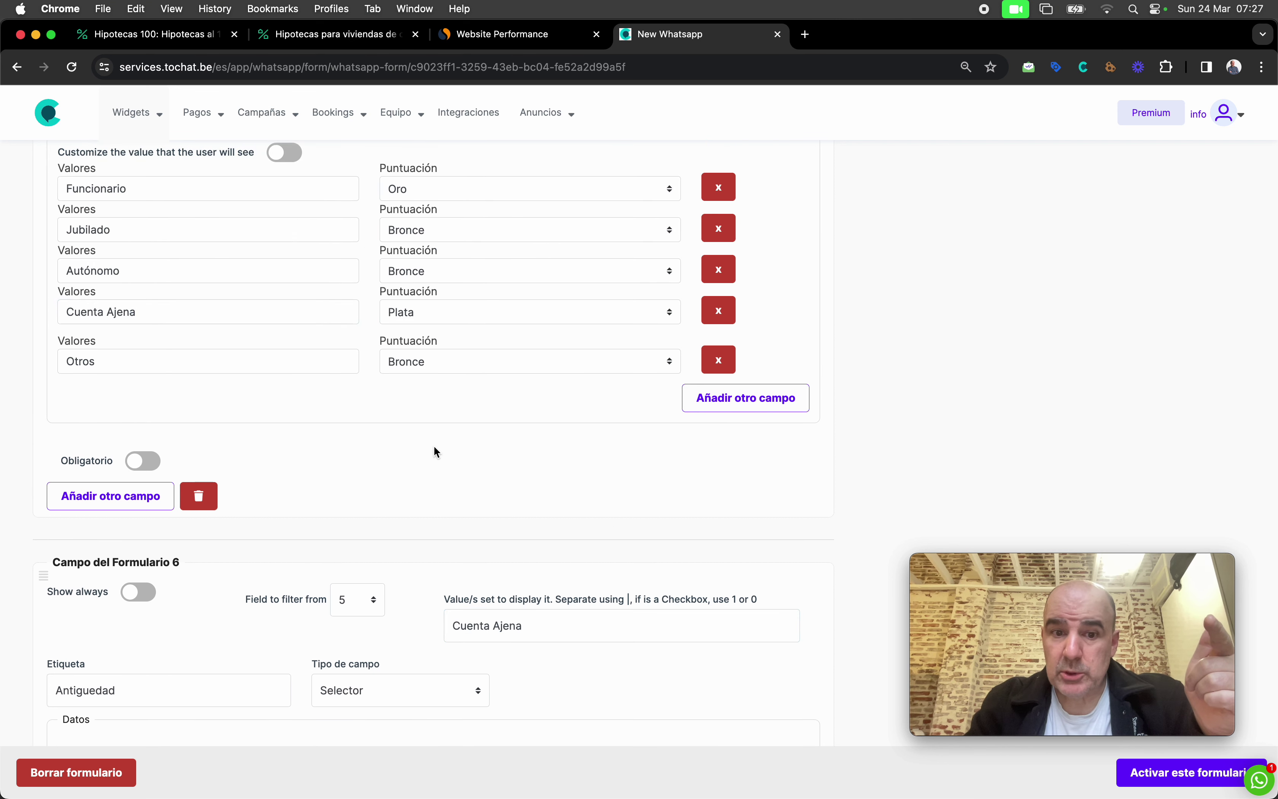
{"action": "scroll", "coordinate": [497, 523], "scroll_direction": "down", "scroll_amount": 7}
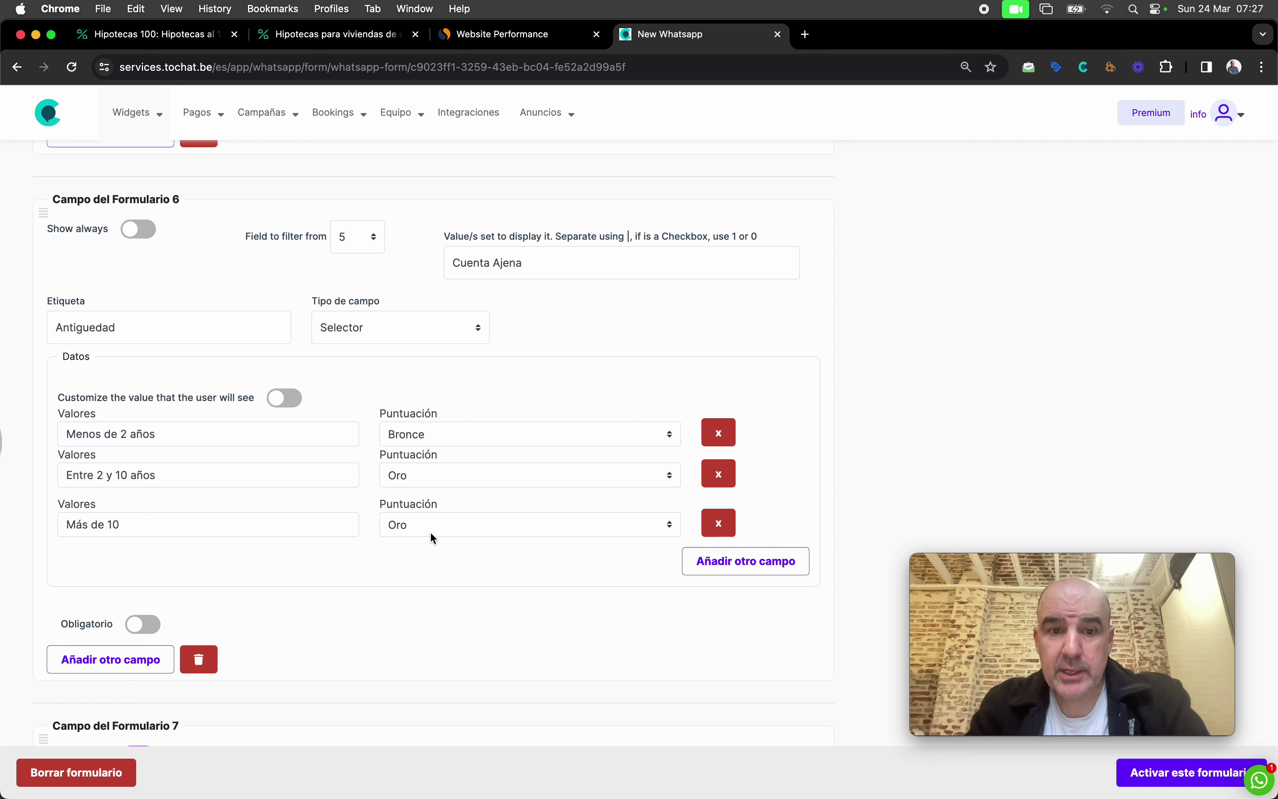
{"action": "scroll", "coordinate": [432, 536], "scroll_direction": "down", "scroll_amount": 4}
{"action": "scroll", "coordinate": [432, 537], "scroll_direction": "down", "scroll_amount": 5}
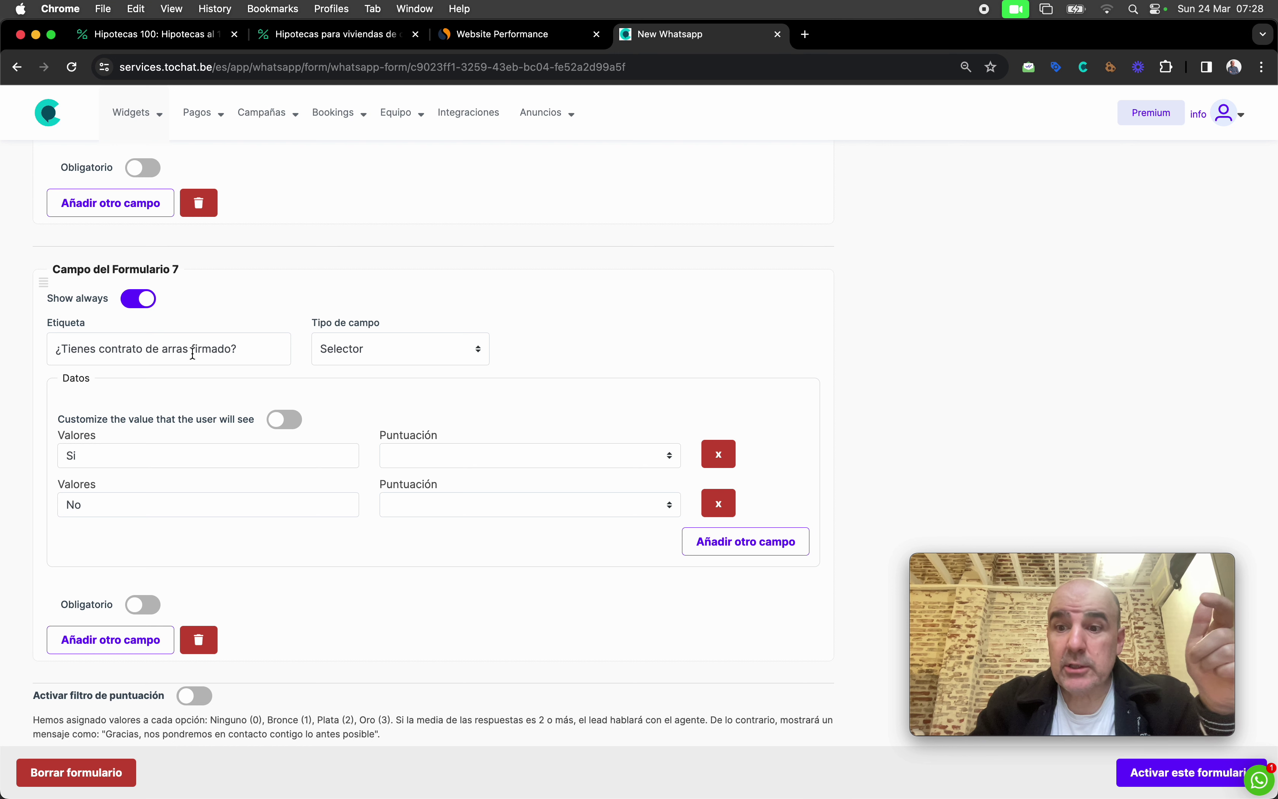
Step: In Campo 7, score the Si answer as Oro and No as Bronce
{"action": "left_click", "coordinate": [419, 454]}
{"action": "left_click", "coordinate": [422, 455]}
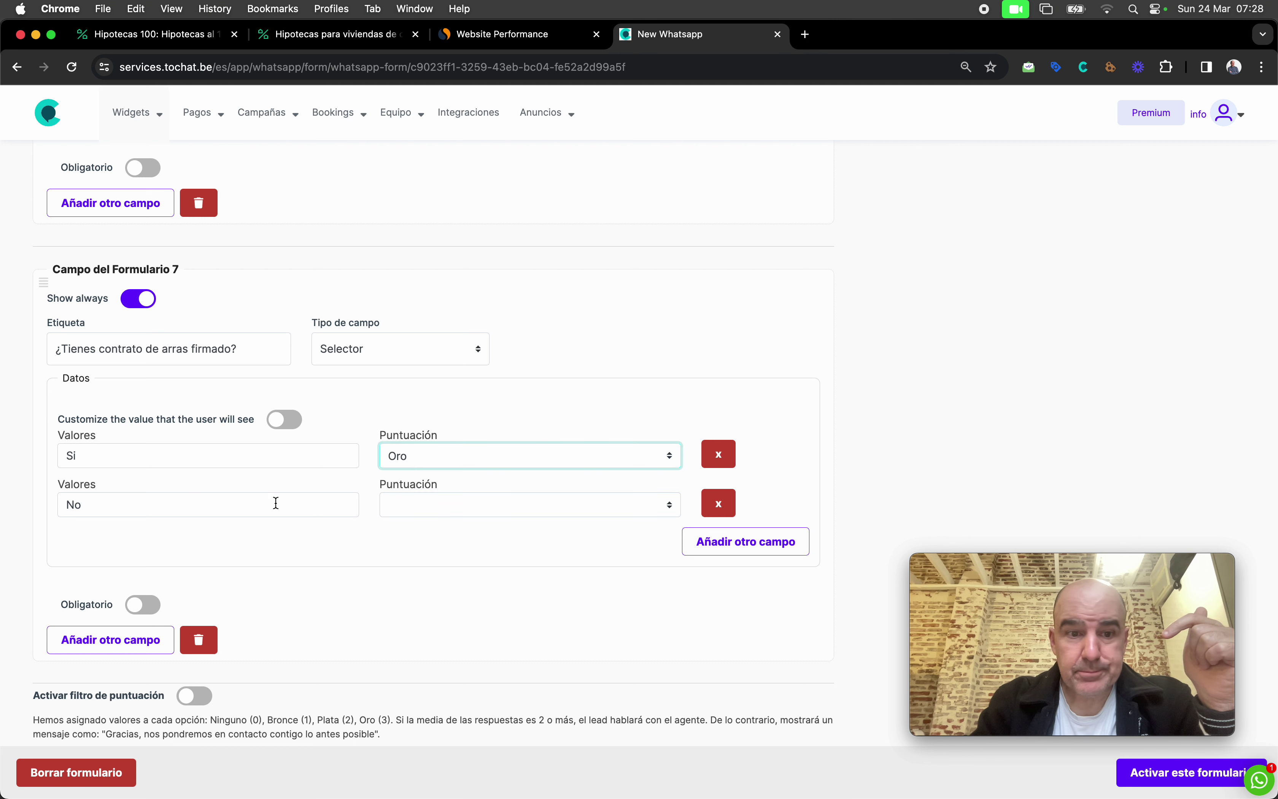
{"action": "left_click", "coordinate": [451, 502]}
{"action": "left_click", "coordinate": [472, 545]}
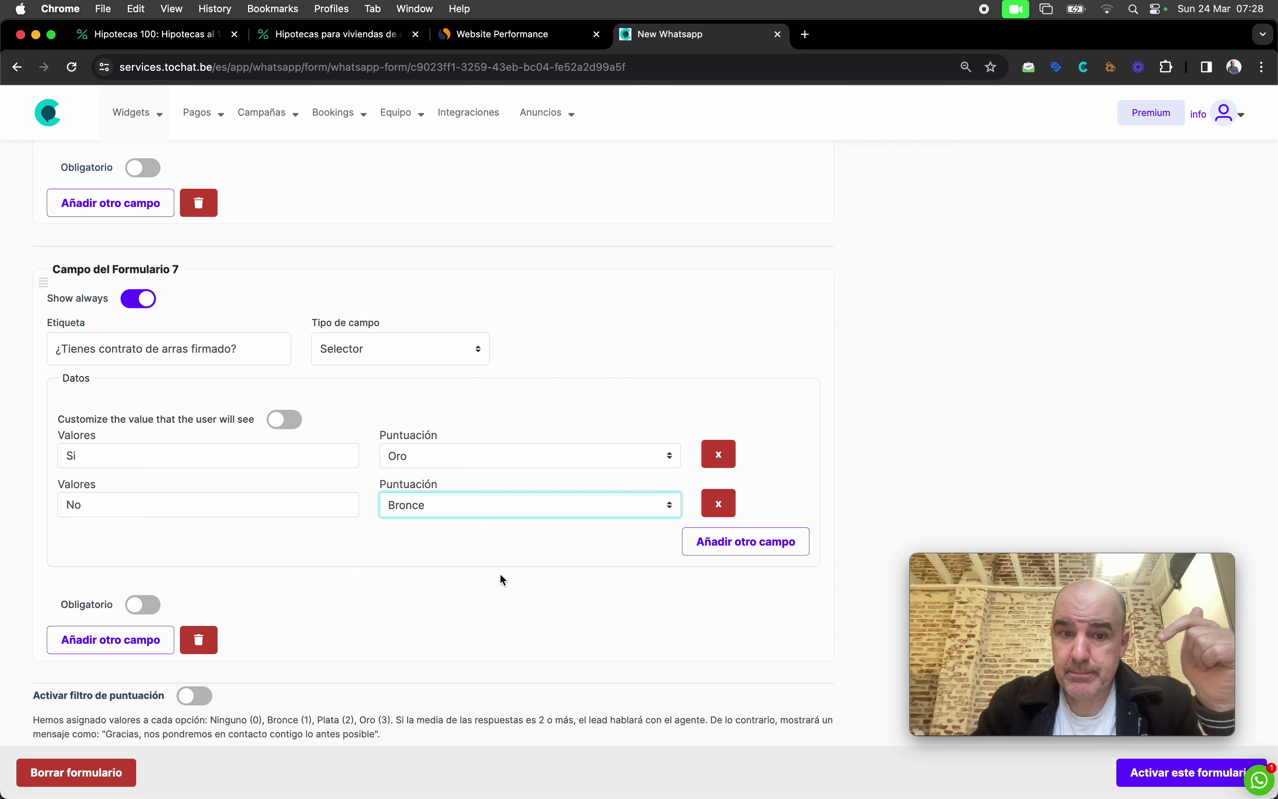
Step: Switch on 'Activar filtro de puntuación' for the form
{"action": "scroll", "coordinate": [501, 586], "scroll_direction": "down", "scroll_amount": 5}
{"action": "scroll", "coordinate": [502, 590], "scroll_direction": "down", "scroll_amount": 3}
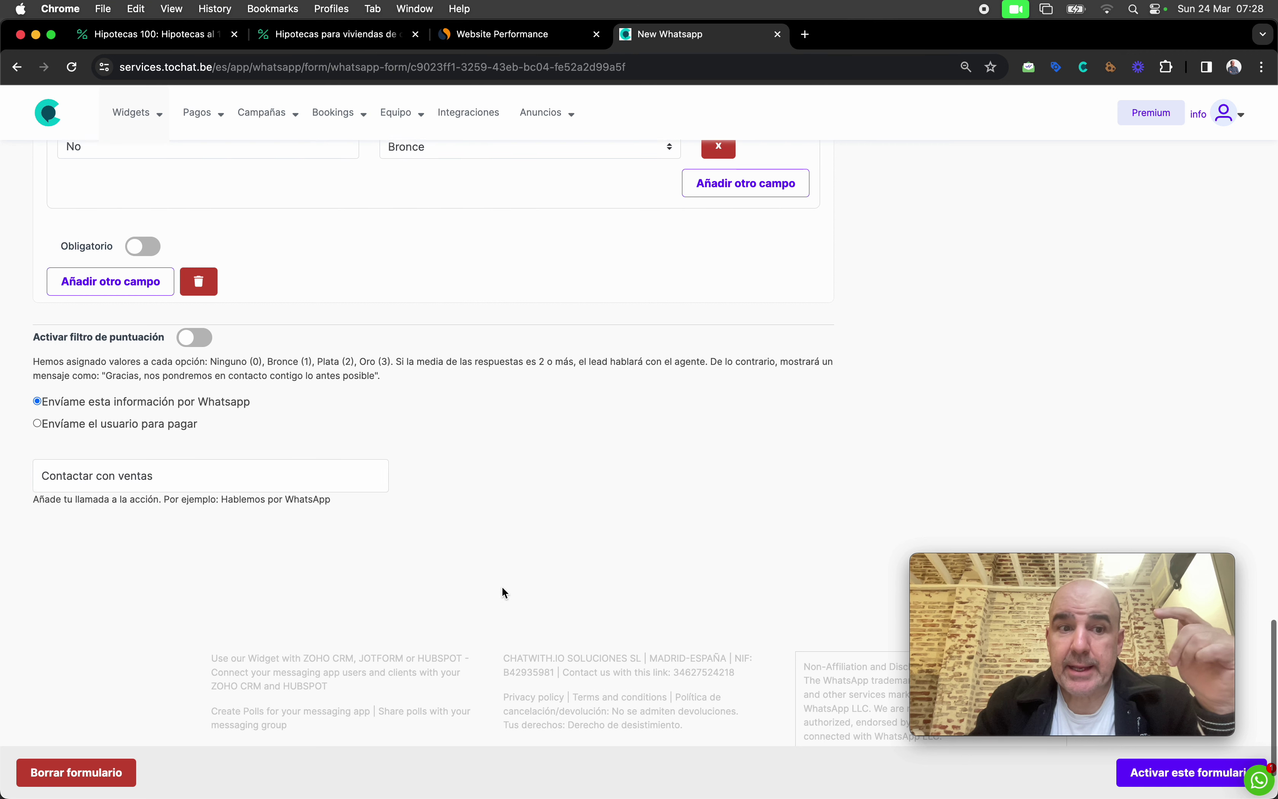
{"action": "scroll", "coordinate": [457, 514], "scroll_direction": "up", "scroll_amount": 4}
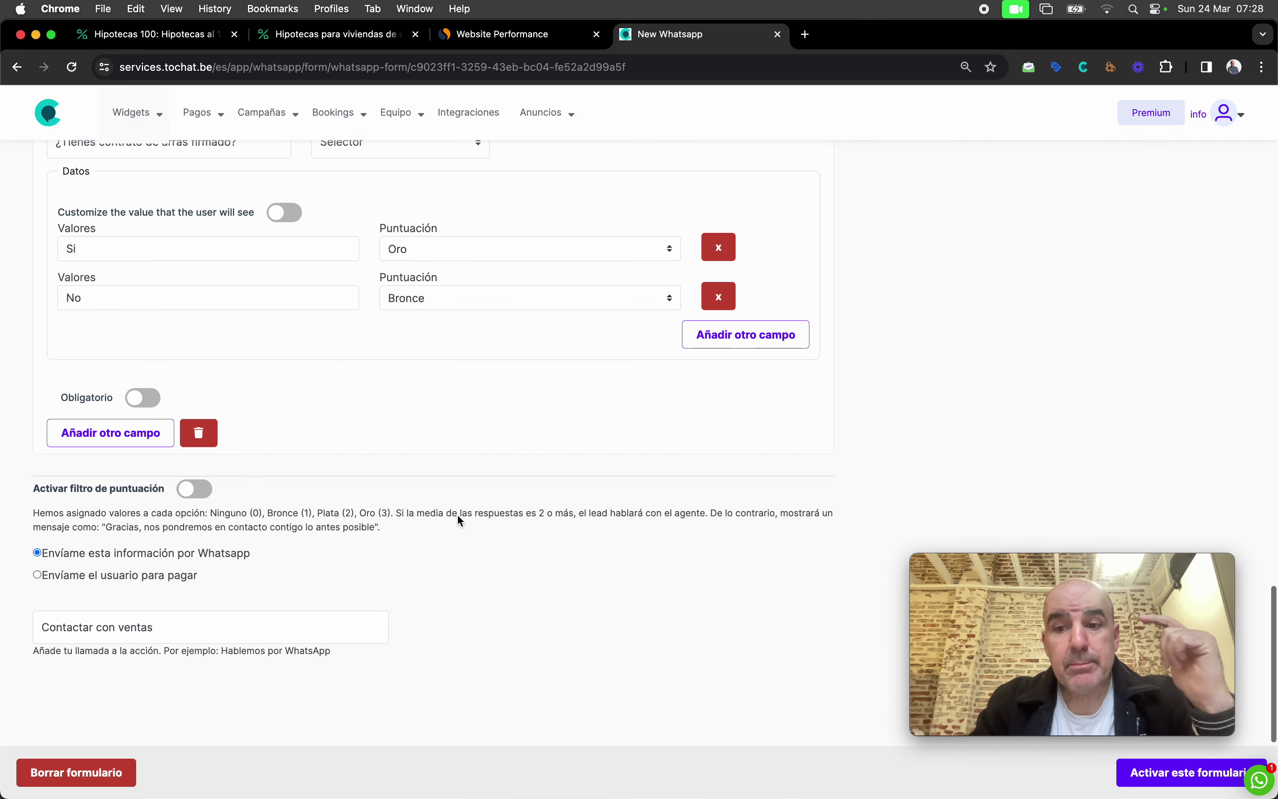
{"action": "left_click", "coordinate": [200, 501]}
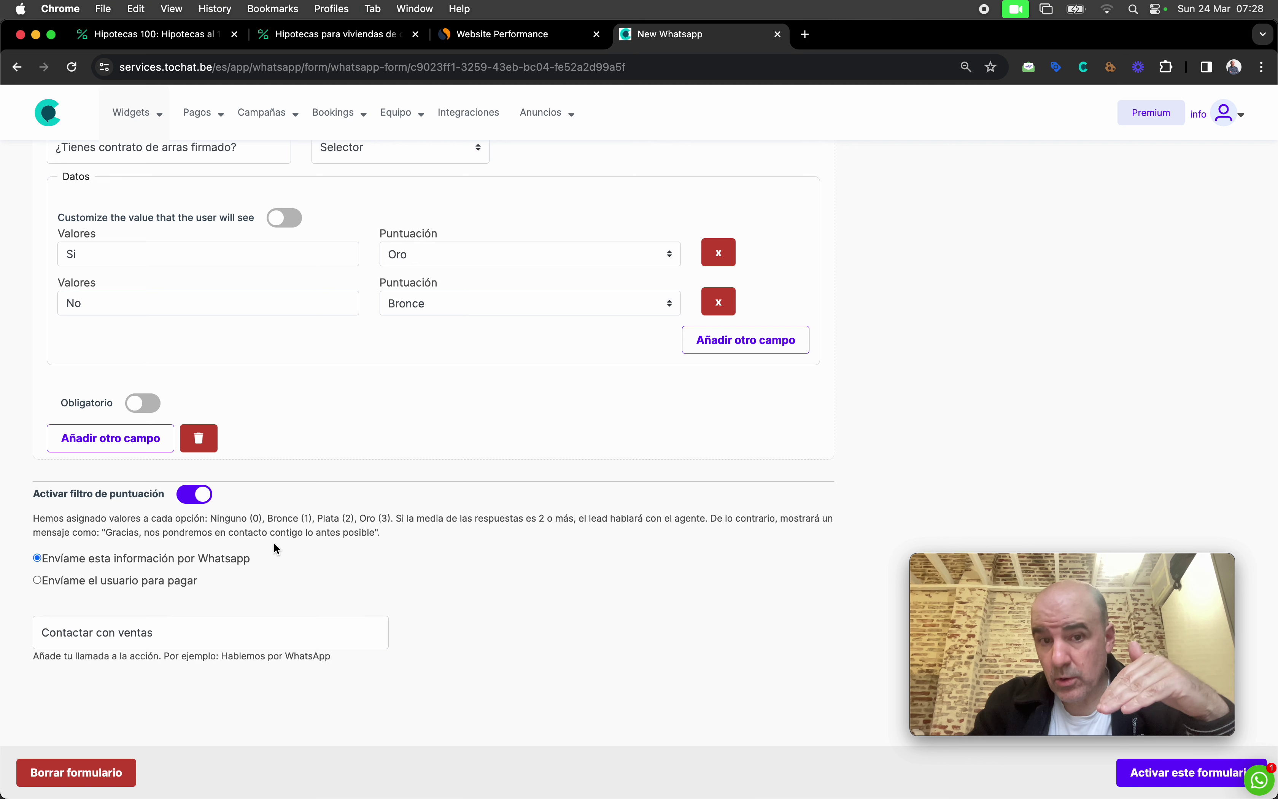
Step: Keep Bronce for the No answer, activate the form, and open Página de destino settings
{"action": "left_click", "coordinate": [422, 307]}
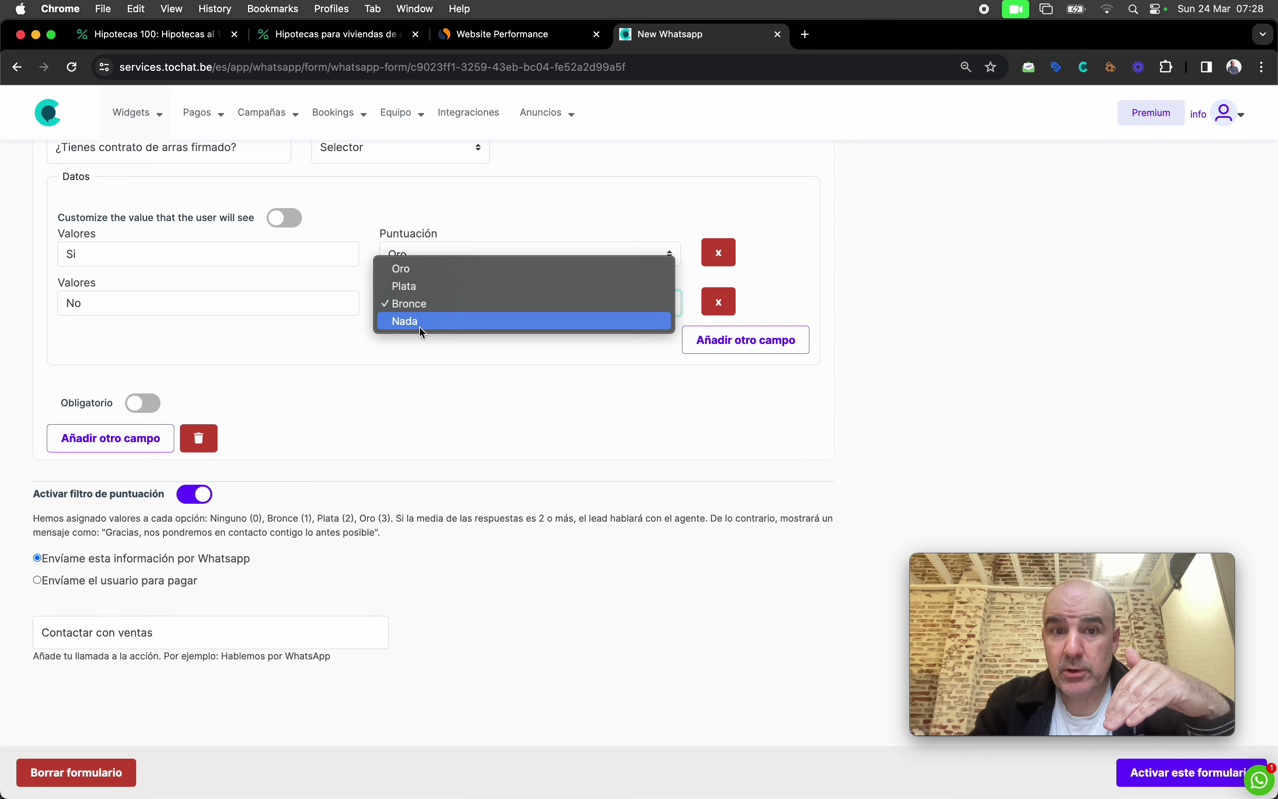
{"action": "left_click", "coordinate": [420, 350]}
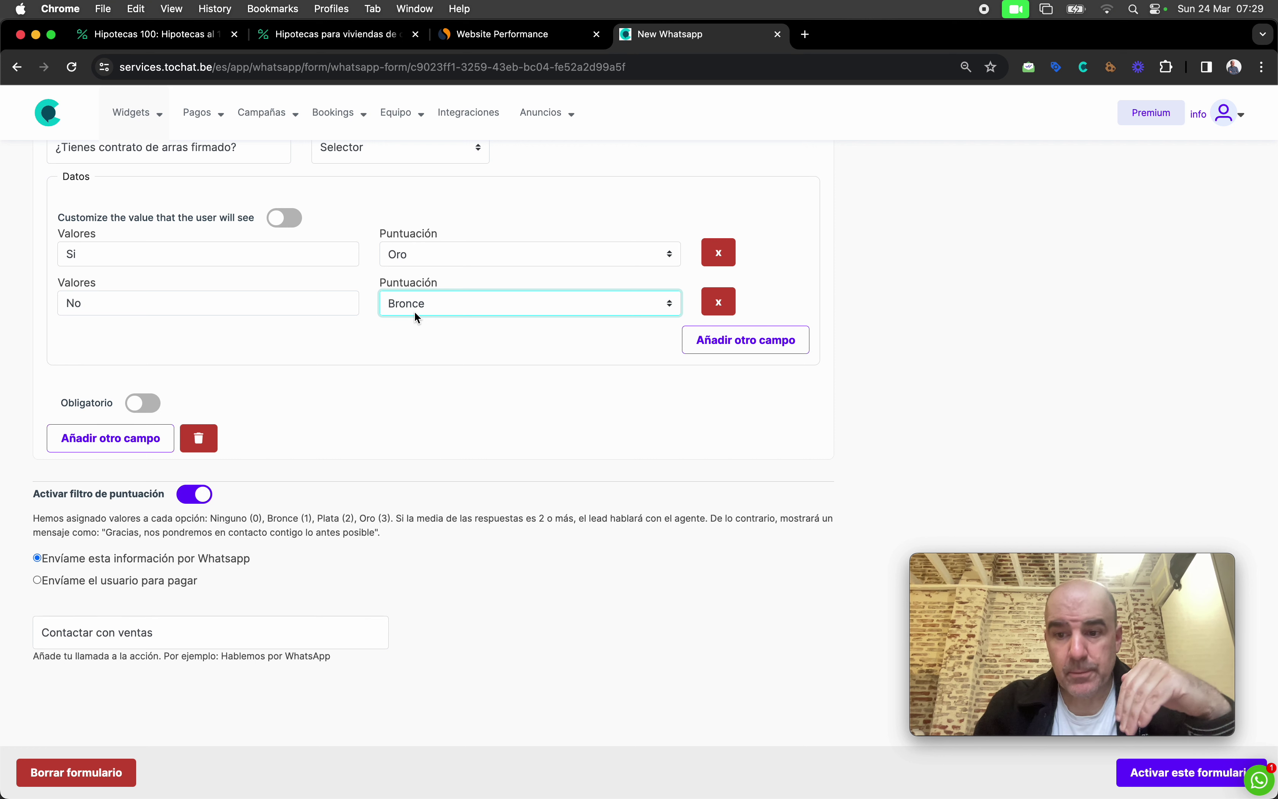
{"action": "scroll", "coordinate": [463, 407], "scroll_direction": "down", "scroll_amount": 1}
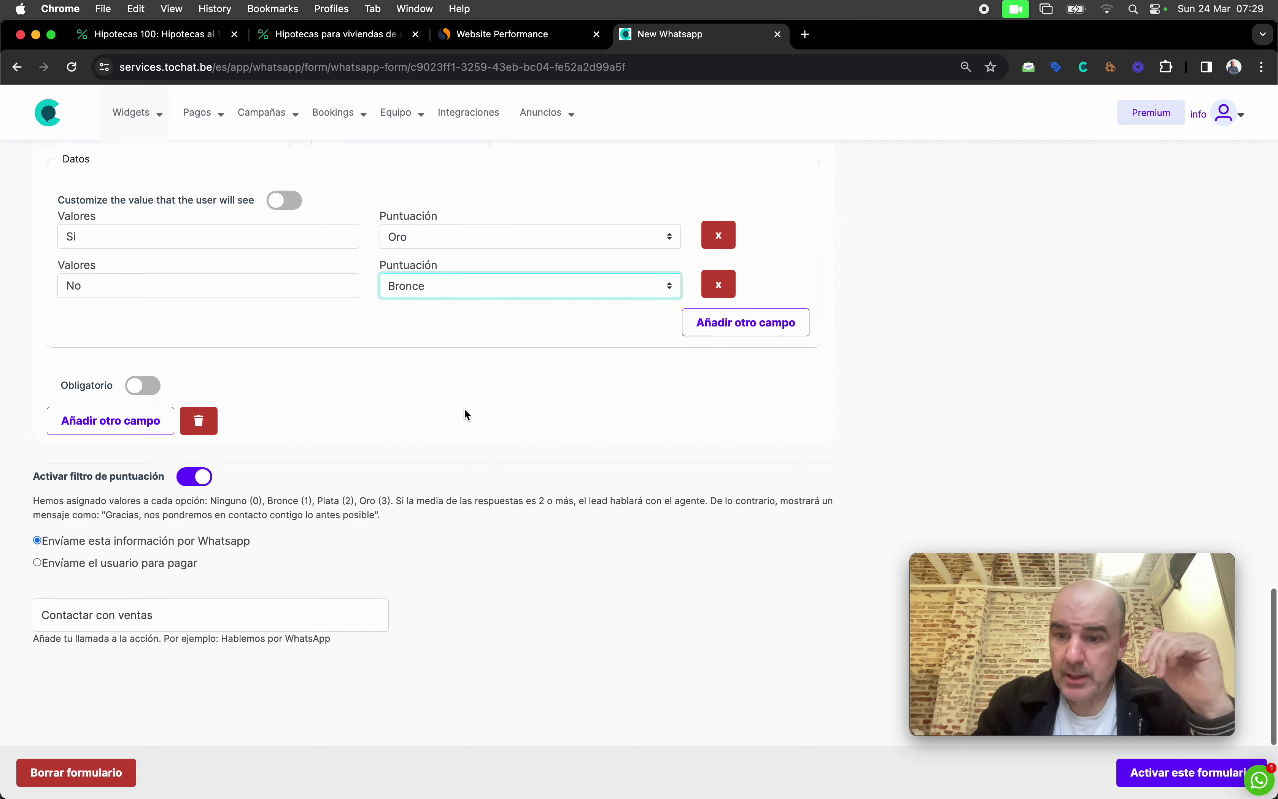
{"action": "left_click", "coordinate": [1122, 774]}
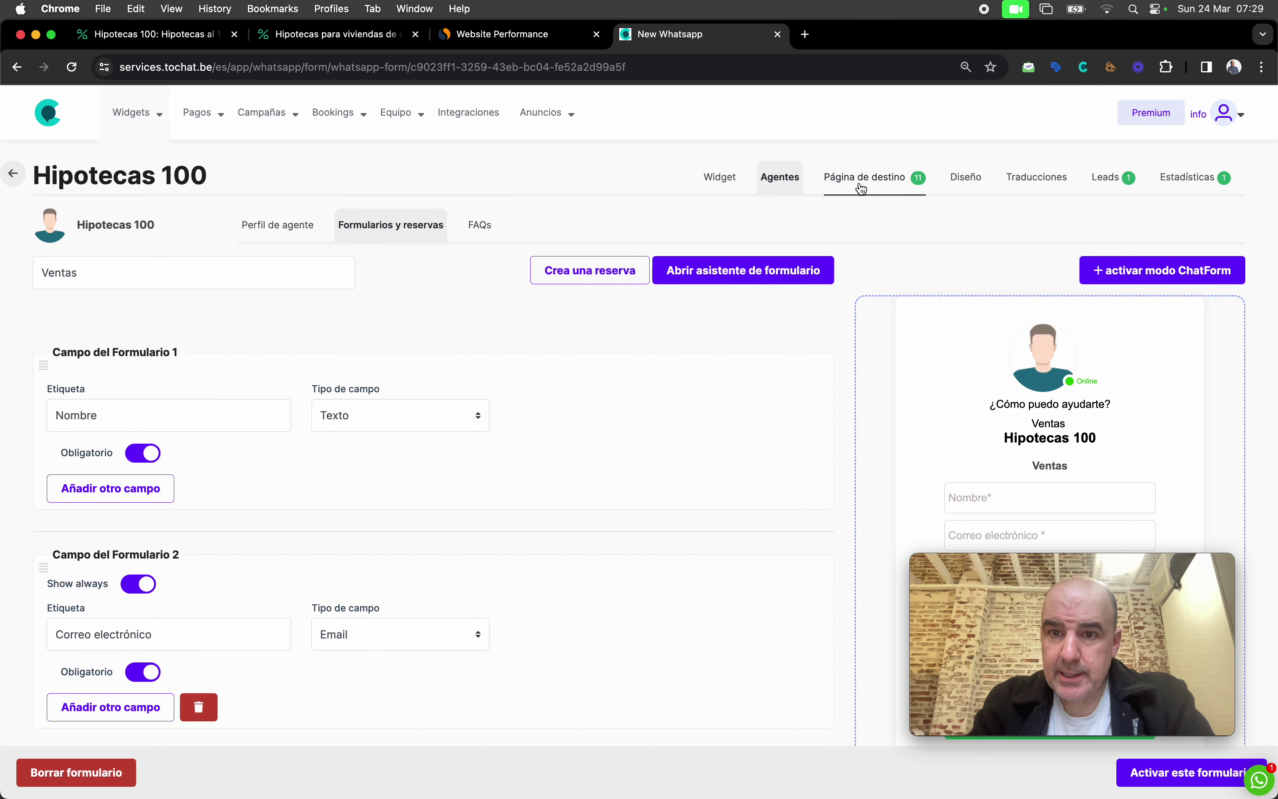
{"action": "left_click", "coordinate": [862, 188]}
Step: Open the live landing page and enter the lead's name, e-mail, WhatsApp number and postal code
{"action": "scroll", "coordinate": [580, 455], "scroll_direction": "down", "scroll_amount": 2}
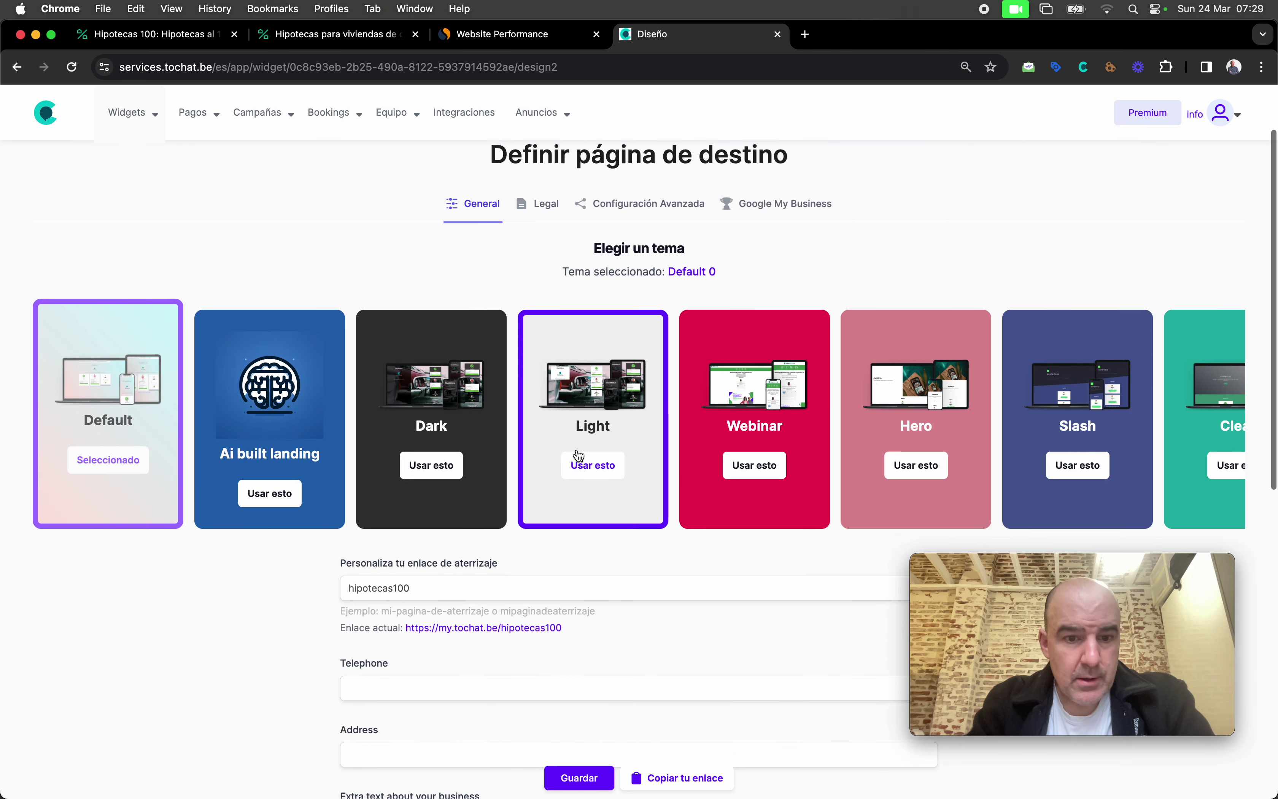
{"action": "scroll", "coordinate": [578, 455], "scroll_direction": "down", "scroll_amount": 3}
{"action": "left_click", "coordinate": [512, 472]}
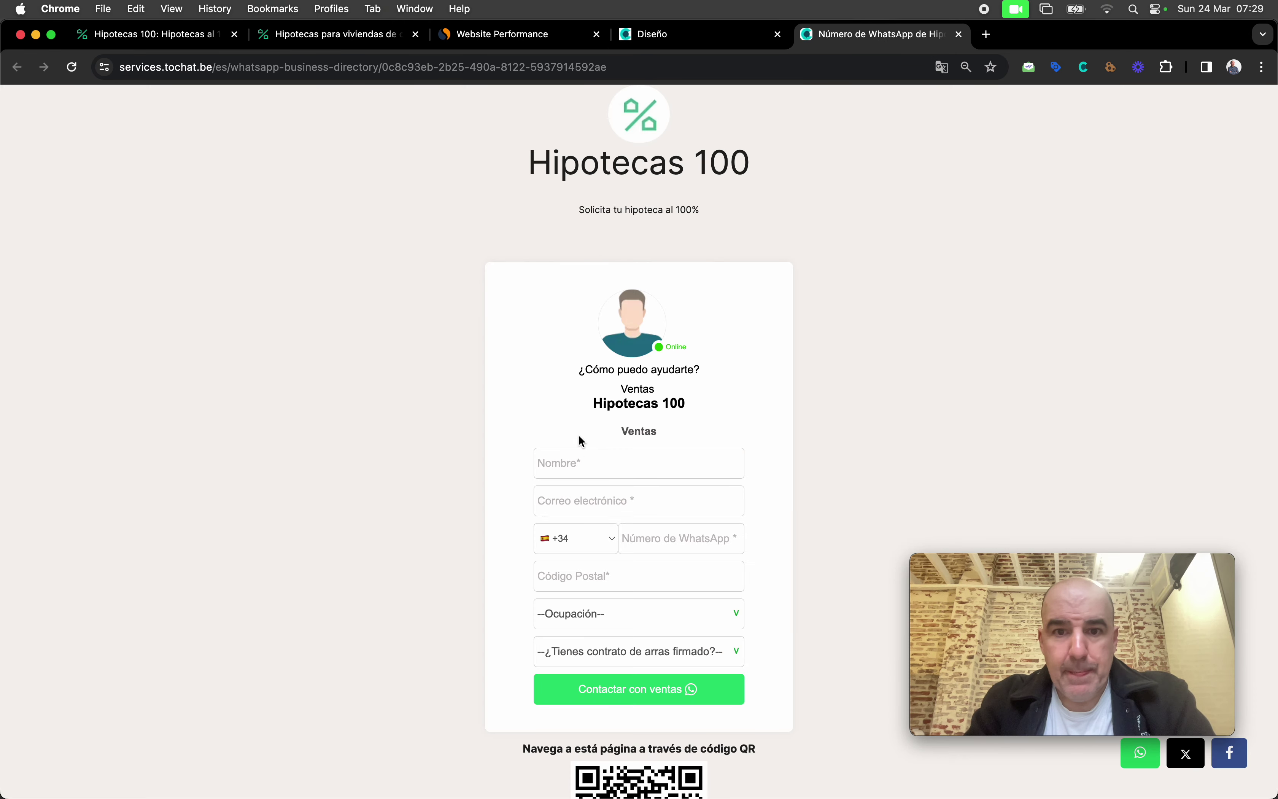
{"action": "left_click", "coordinate": [612, 466]}
{"action": "type", "text": "cesar"}
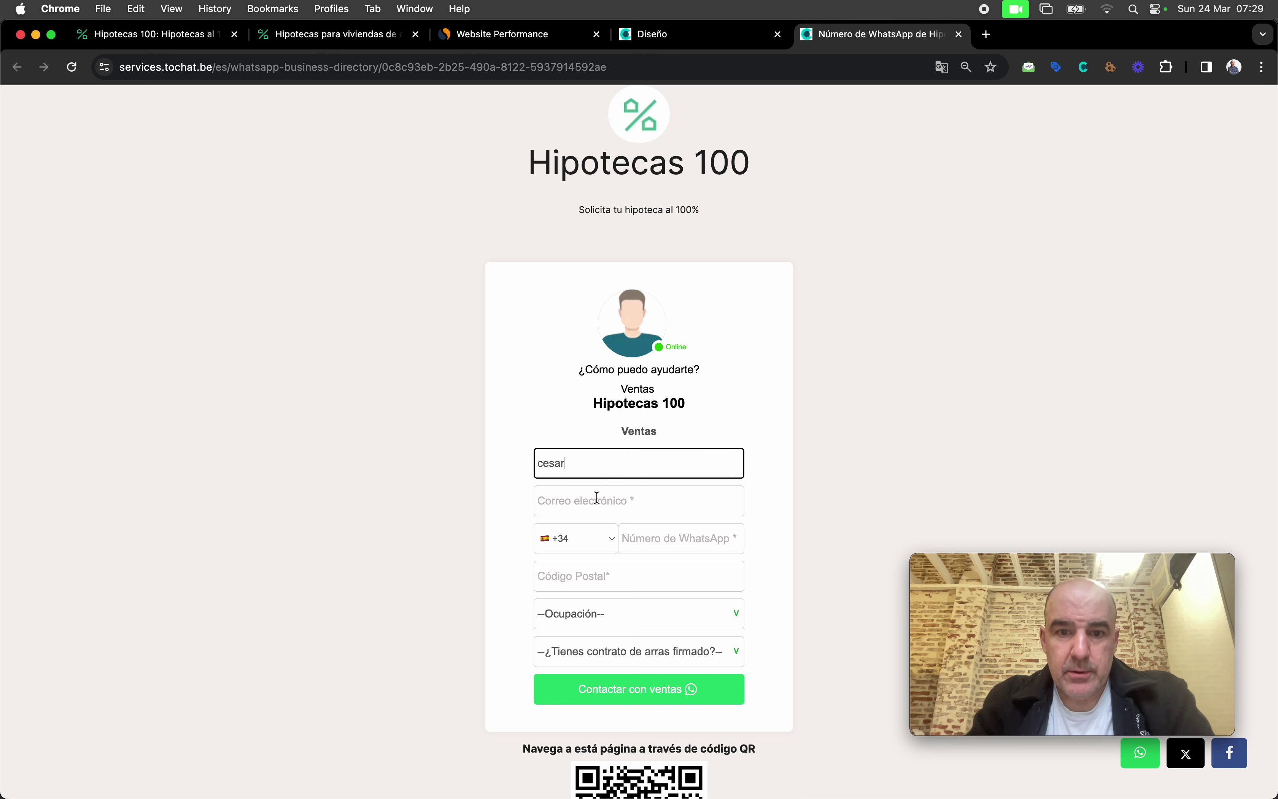
{"action": "left_click", "coordinate": [595, 499]}
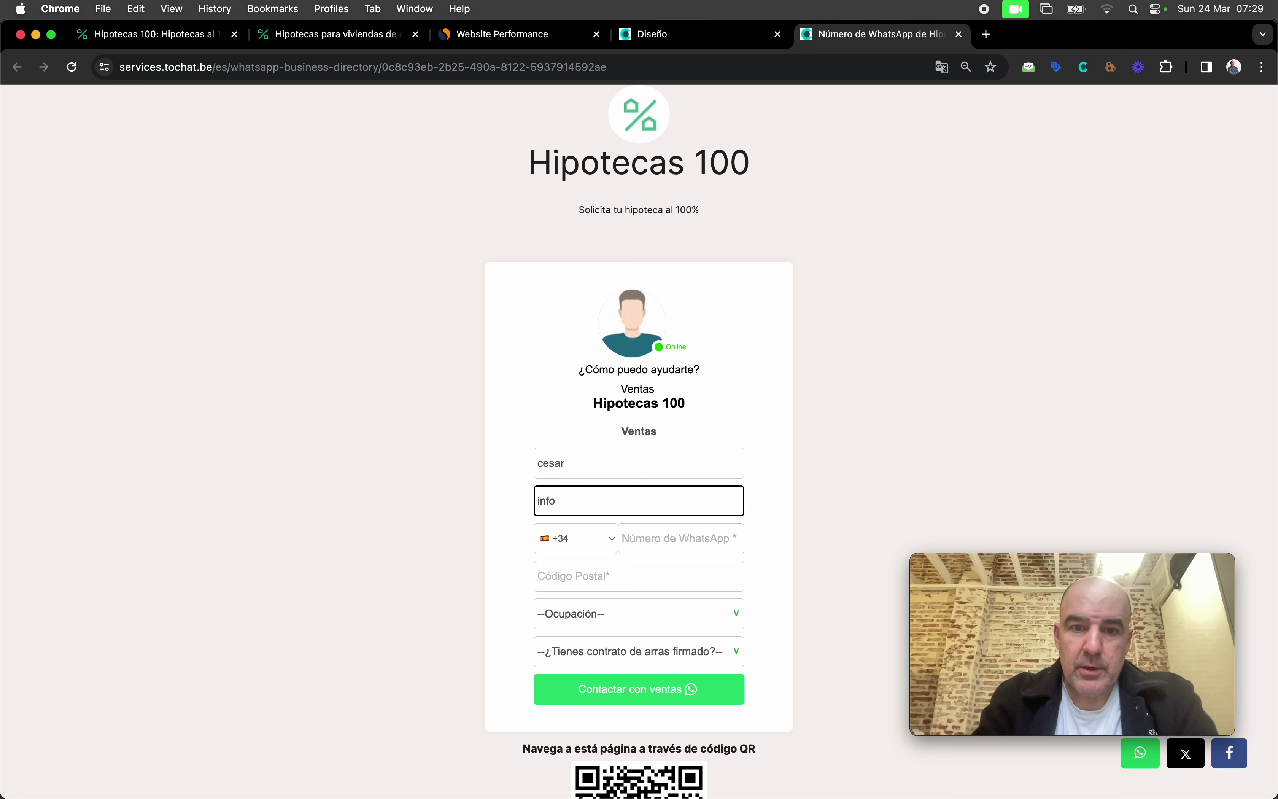
{"action": "key", "text": "Tab"}
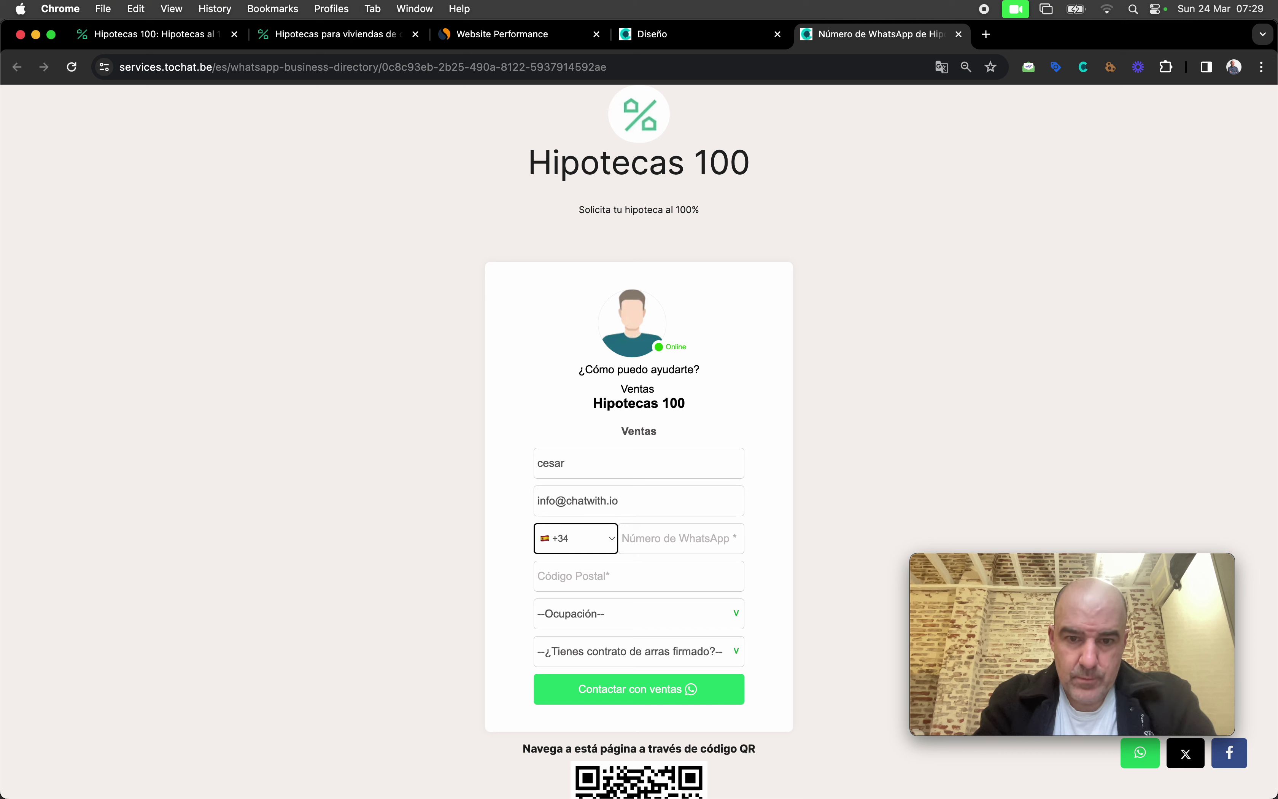
{"action": "key", "text": "Tab"}
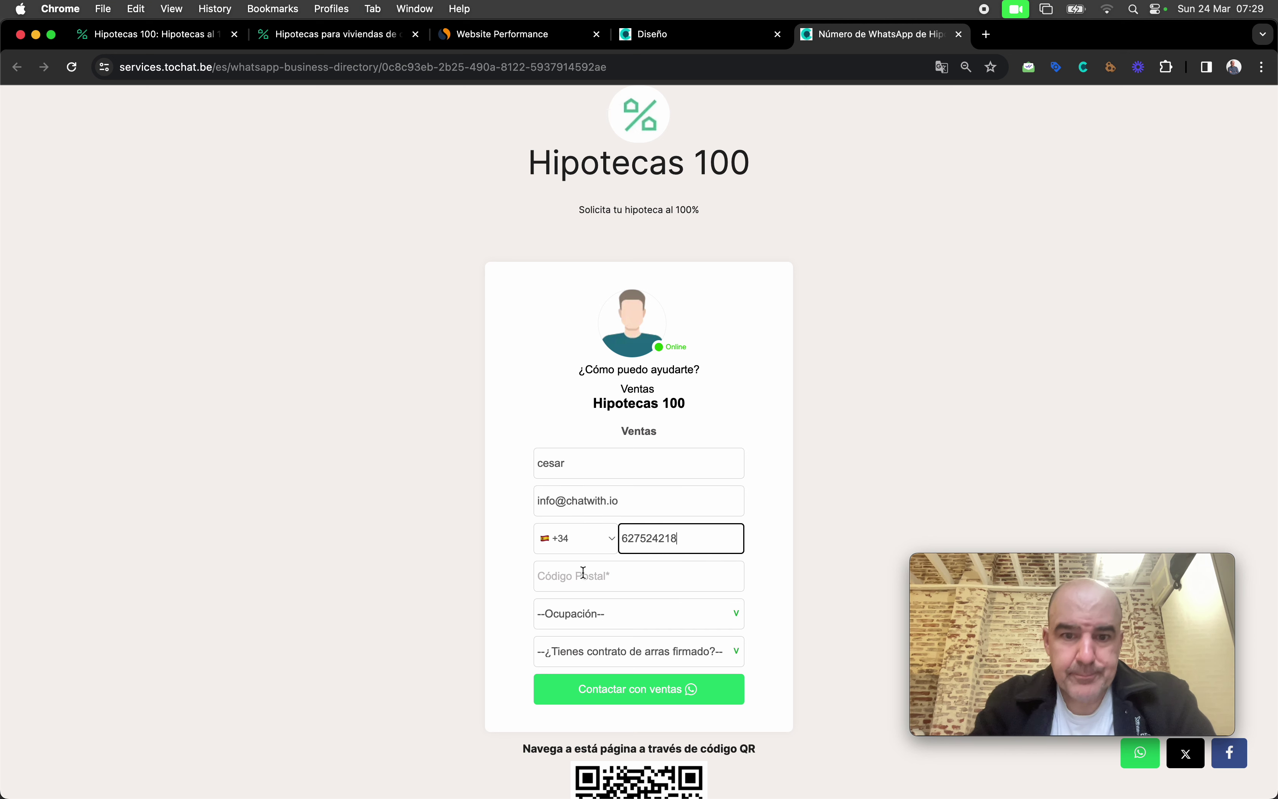
{"action": "left_click", "coordinate": [584, 572]}
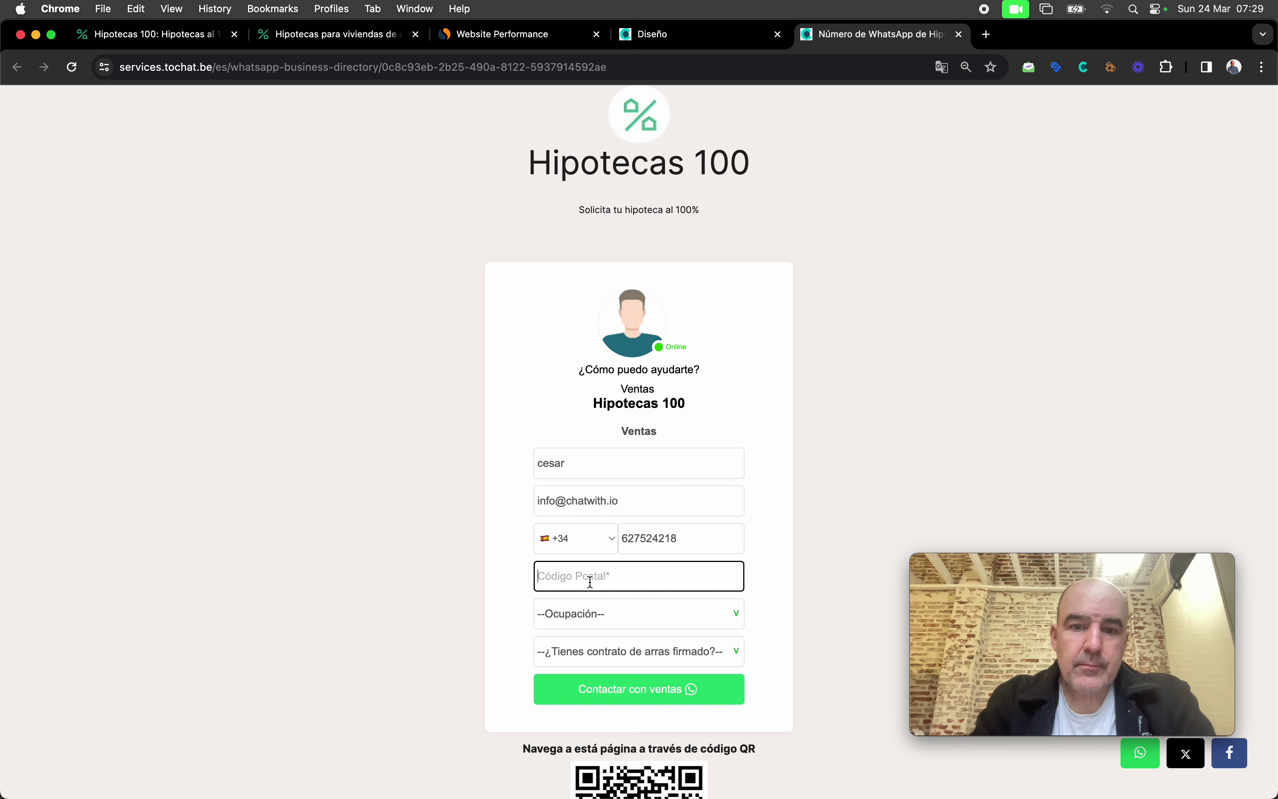
{"action": "type", "text": "28043"}
Step: Choose Jubilado as occupation, answer No to the arras contract, and submit to sales
{"action": "left_click", "coordinate": [619, 624]}
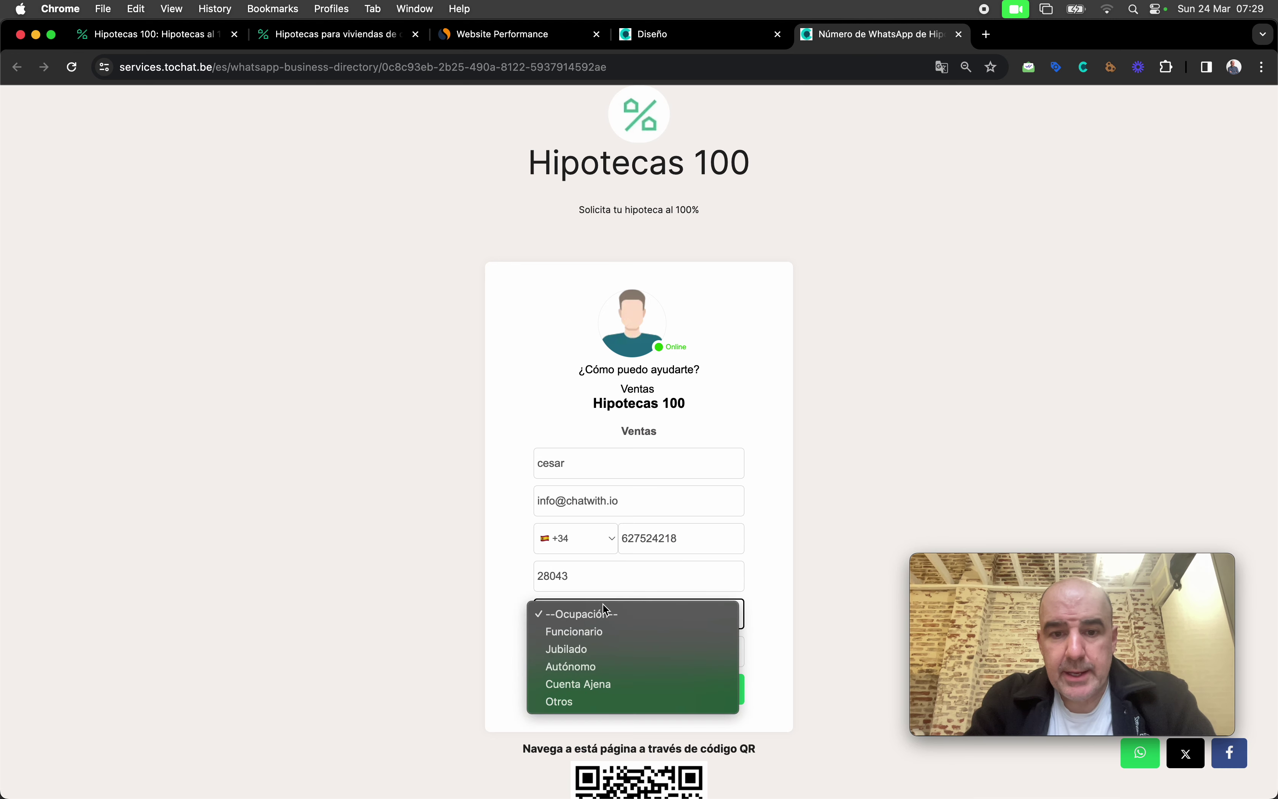
{"action": "left_click", "coordinate": [615, 647]}
{"action": "left_click", "coordinate": [584, 653]}
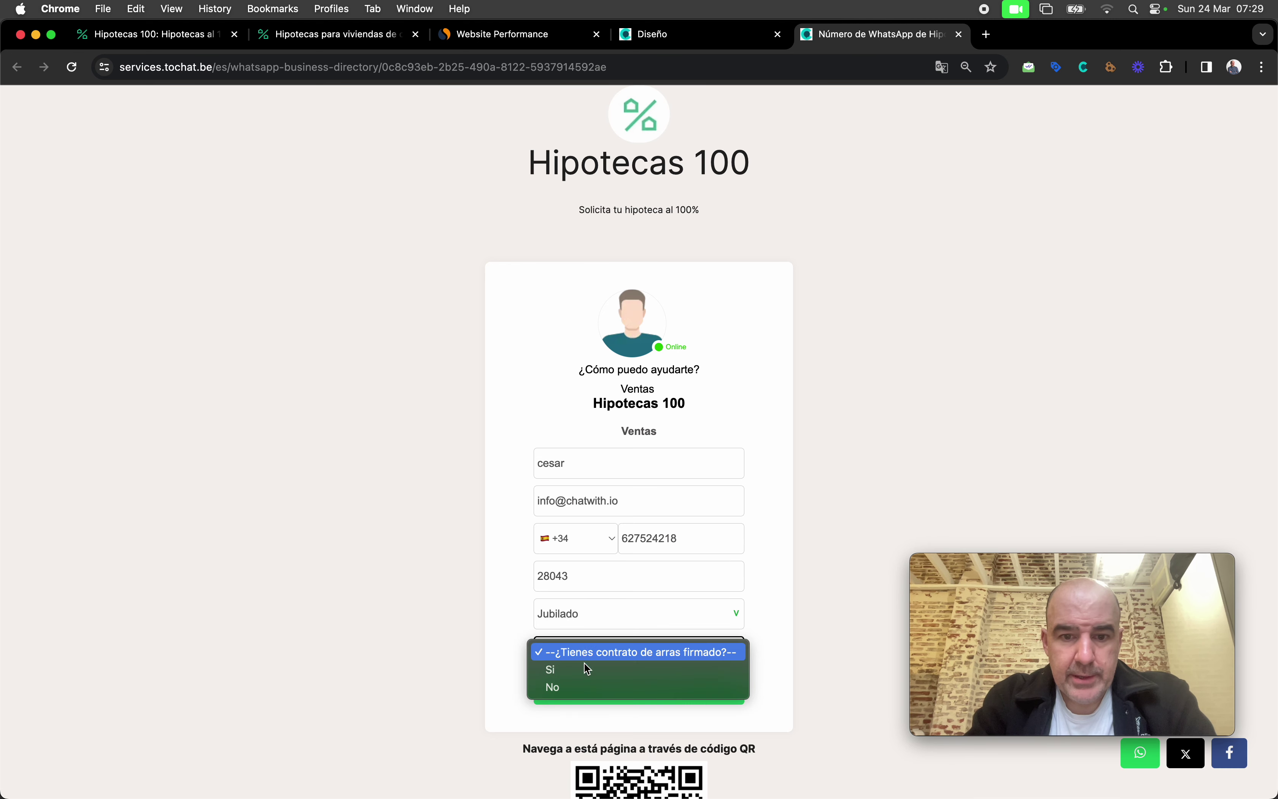
{"action": "left_click", "coordinate": [586, 686]}
{"action": "left_click", "coordinate": [497, 668]}
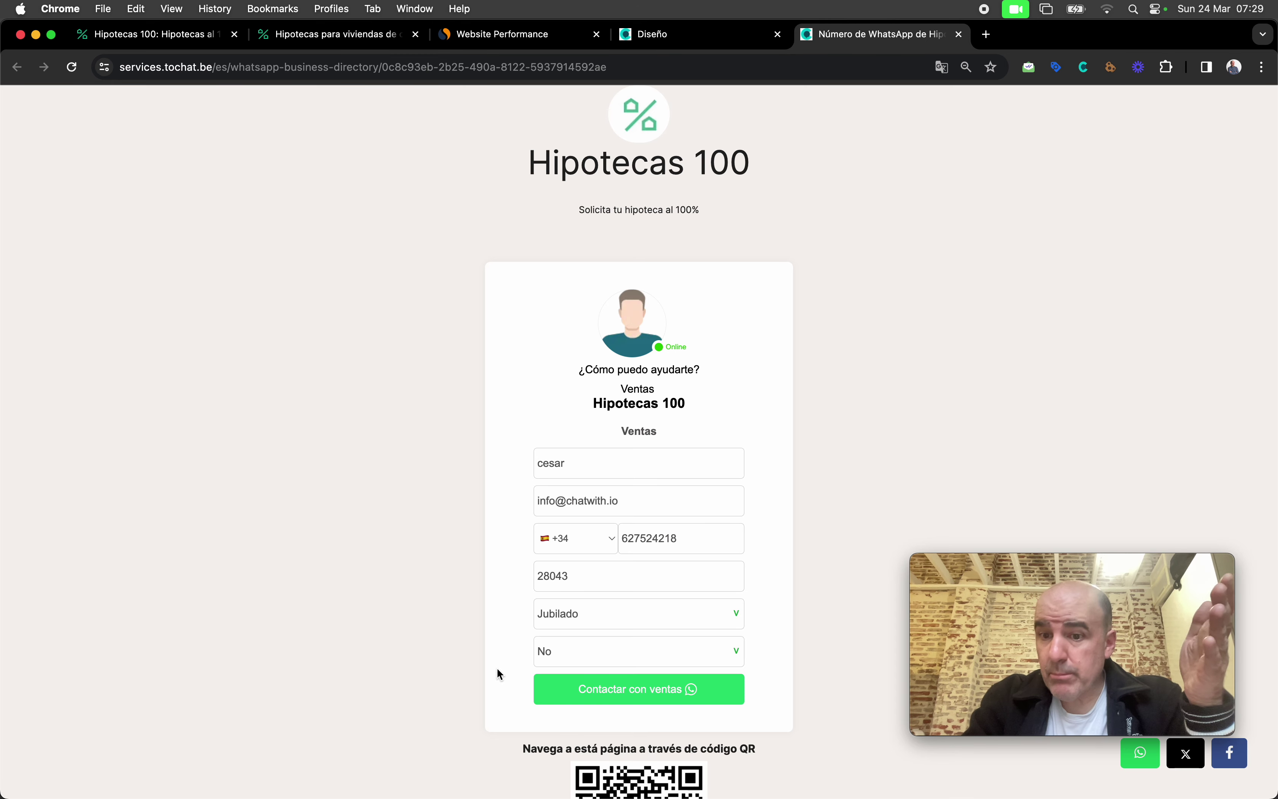
{"action": "scroll", "coordinate": [470, 642], "scroll_direction": "down", "scroll_amount": 3}
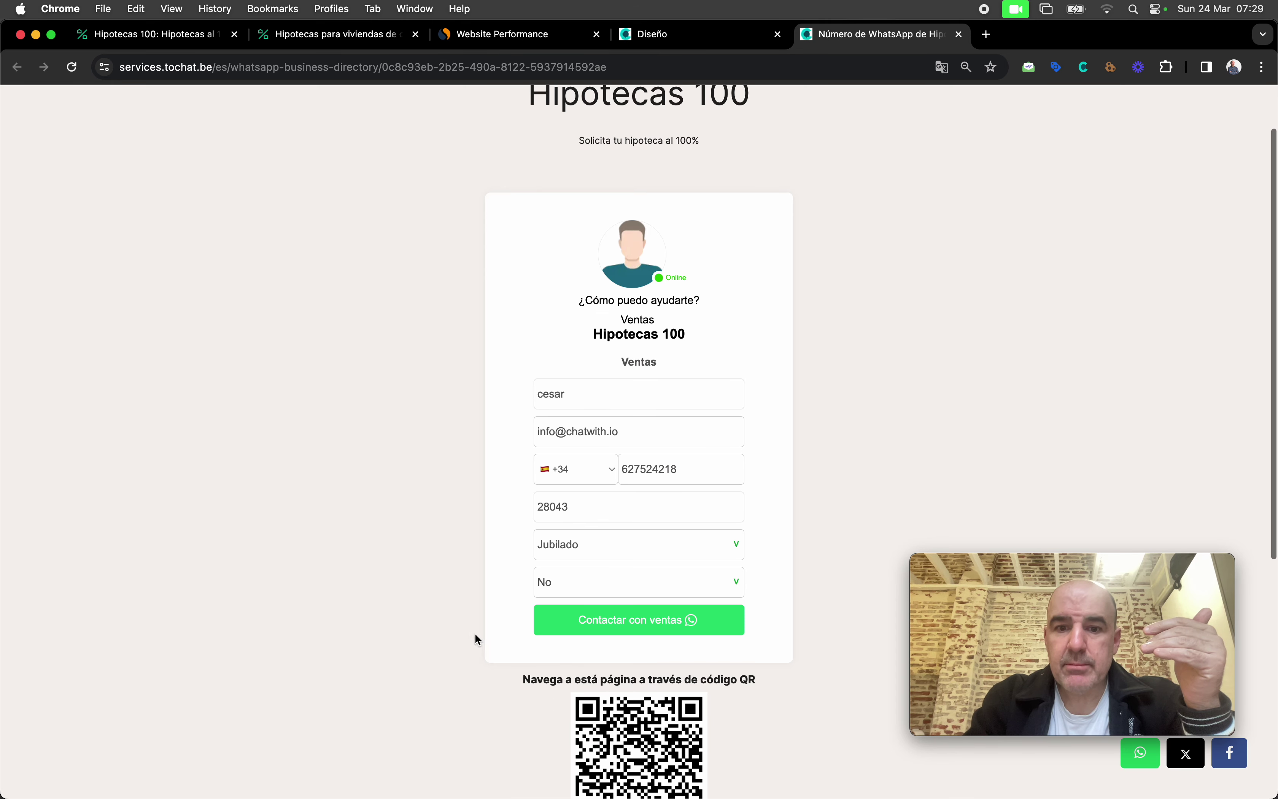
{"action": "left_click", "coordinate": [605, 620]}
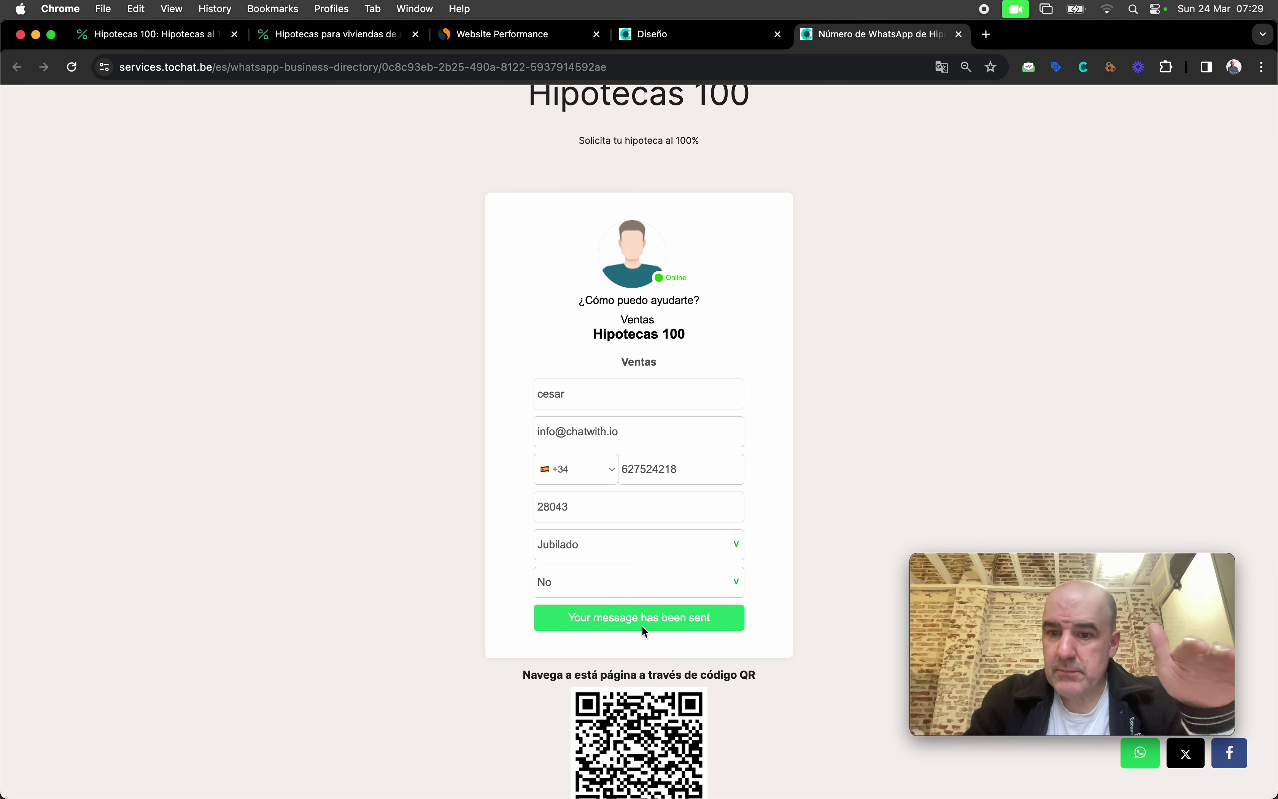
Step: Check the message-sent confirmation and return to the Diseño landing-page editor
{"action": "left_click_drag", "start_coordinate": [569, 622], "coordinate": [583, 622]}
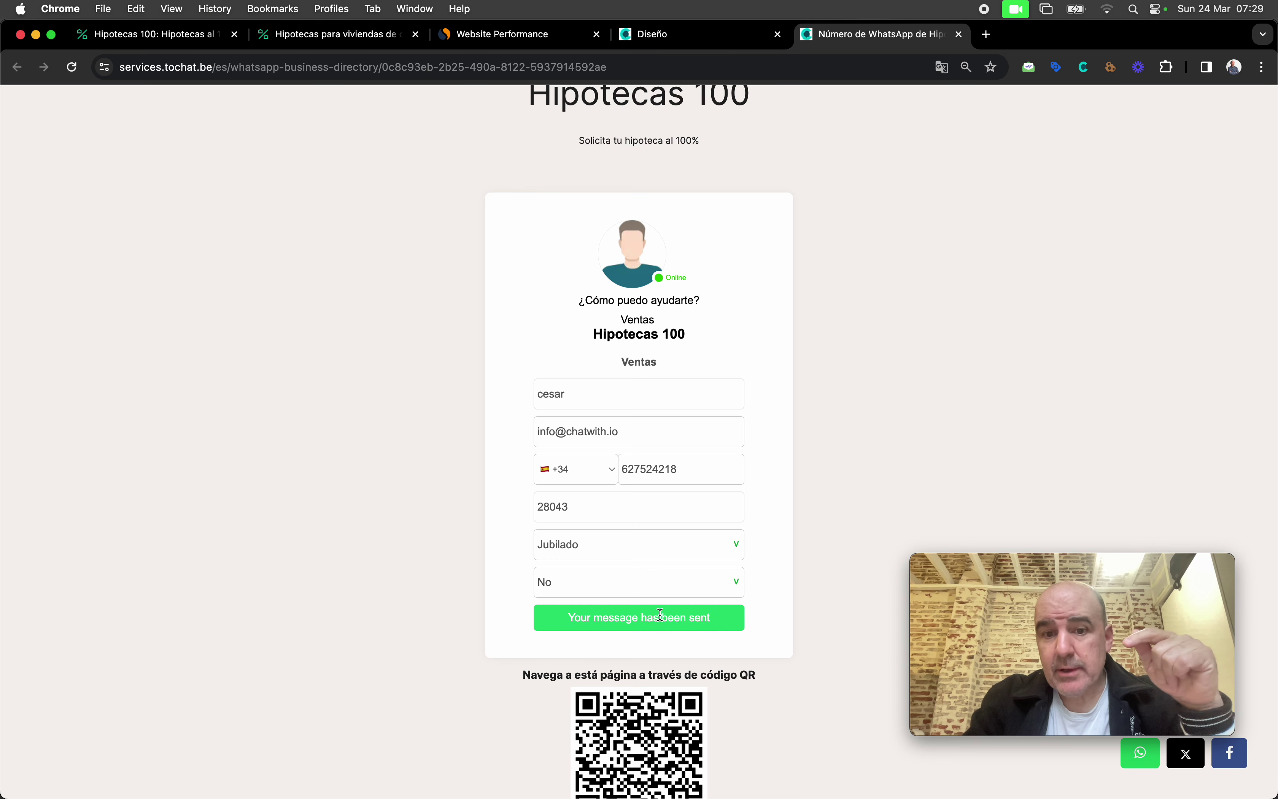
{"action": "scroll", "coordinate": [665, 545], "scroll_direction": "up", "scroll_amount": 2}
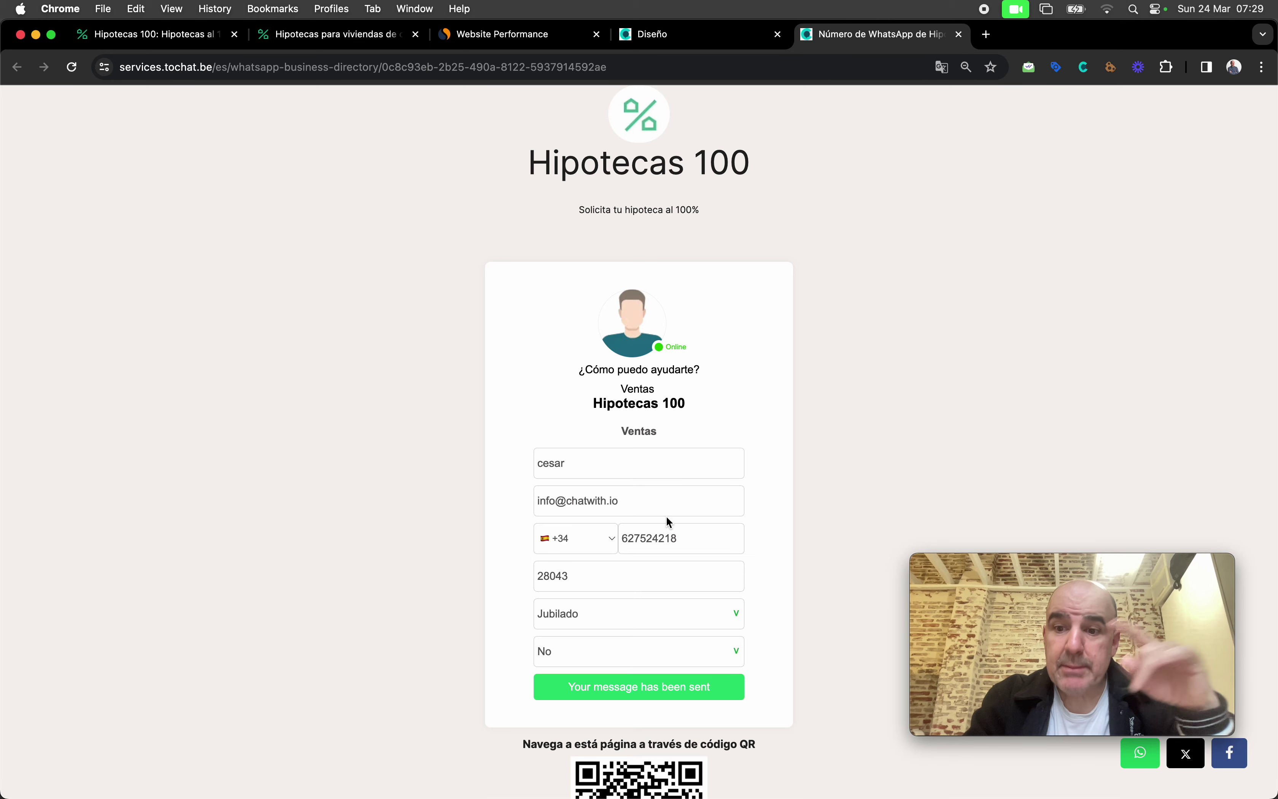
{"action": "left_click", "coordinate": [728, 34]}
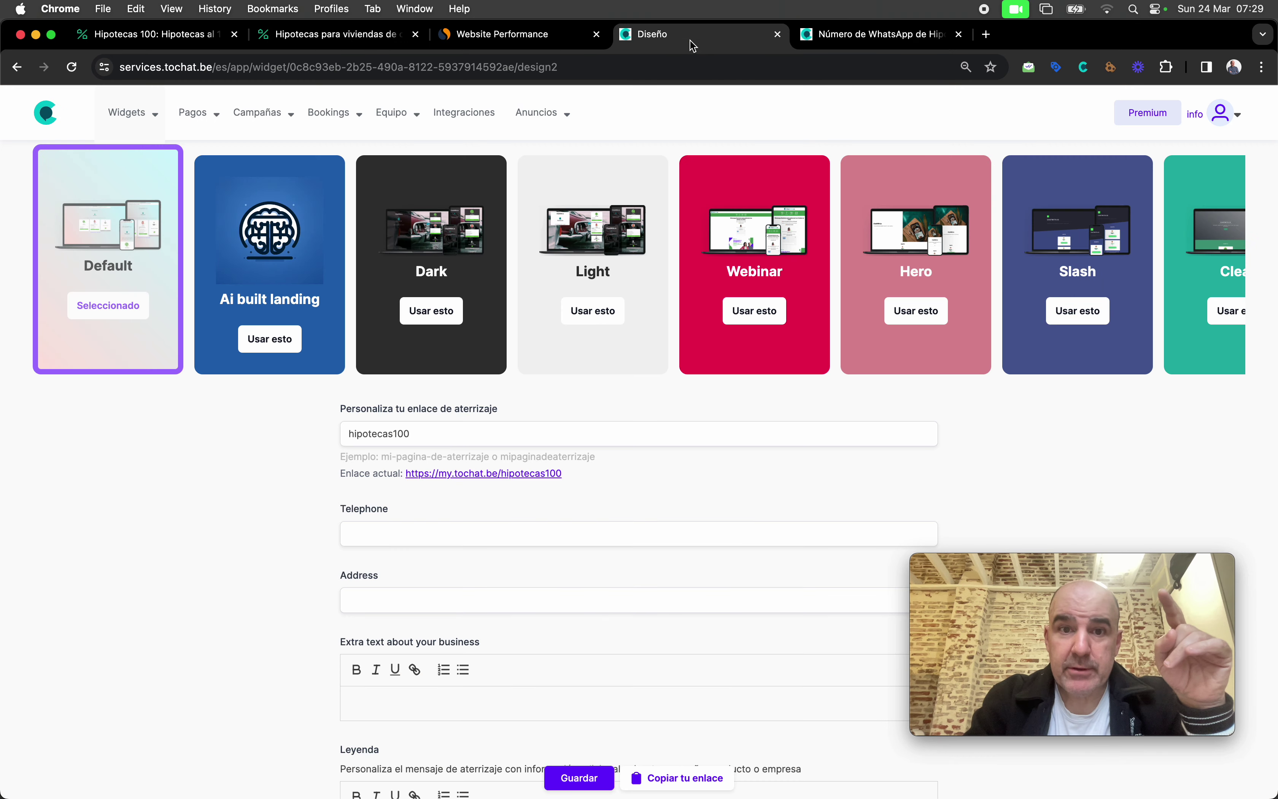
Step: Open Leads > Tabla and inspect the test lead's Jubilado occupation and No contract answer
{"action": "left_click", "coordinate": [1109, 180]}
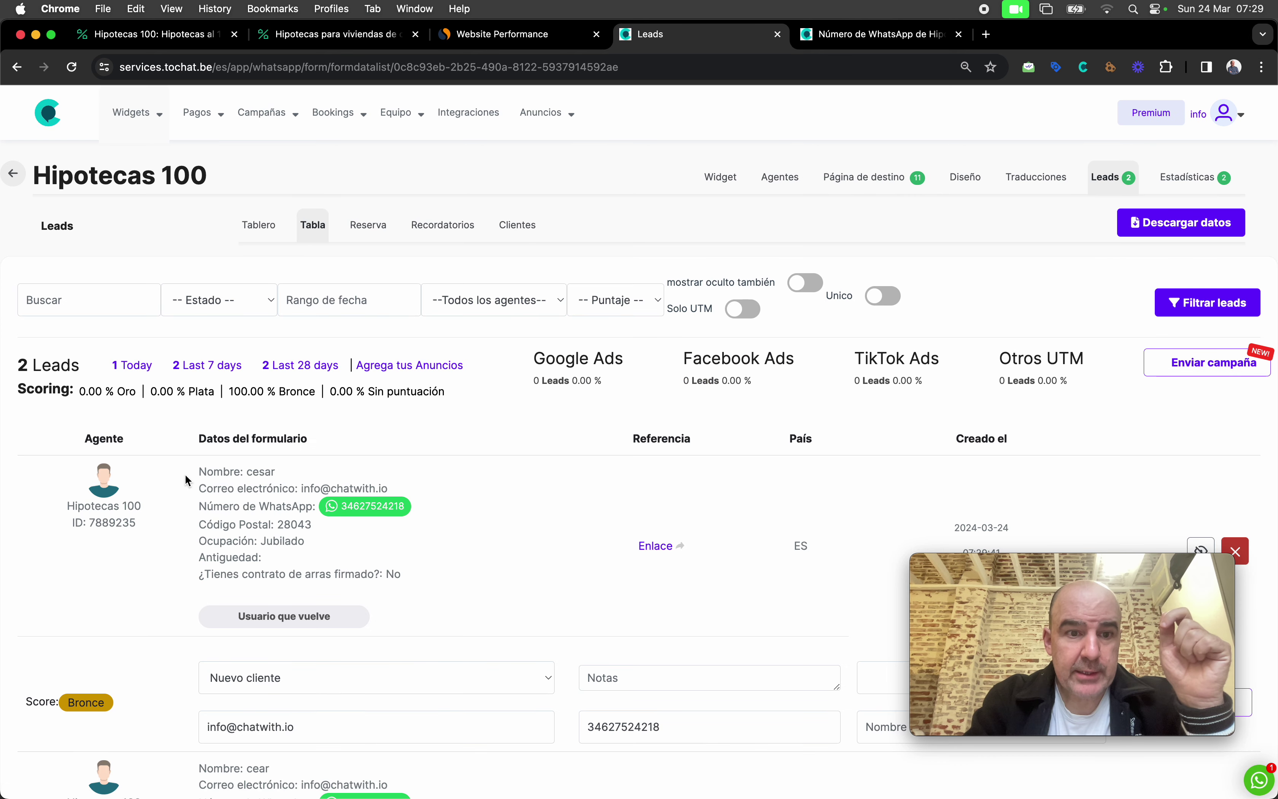
{"action": "left_click_drag", "start_coordinate": [189, 478], "coordinate": [446, 597]}
{"action": "left_click", "coordinate": [298, 539]}
{"action": "double_click", "coordinate": [298, 539]}
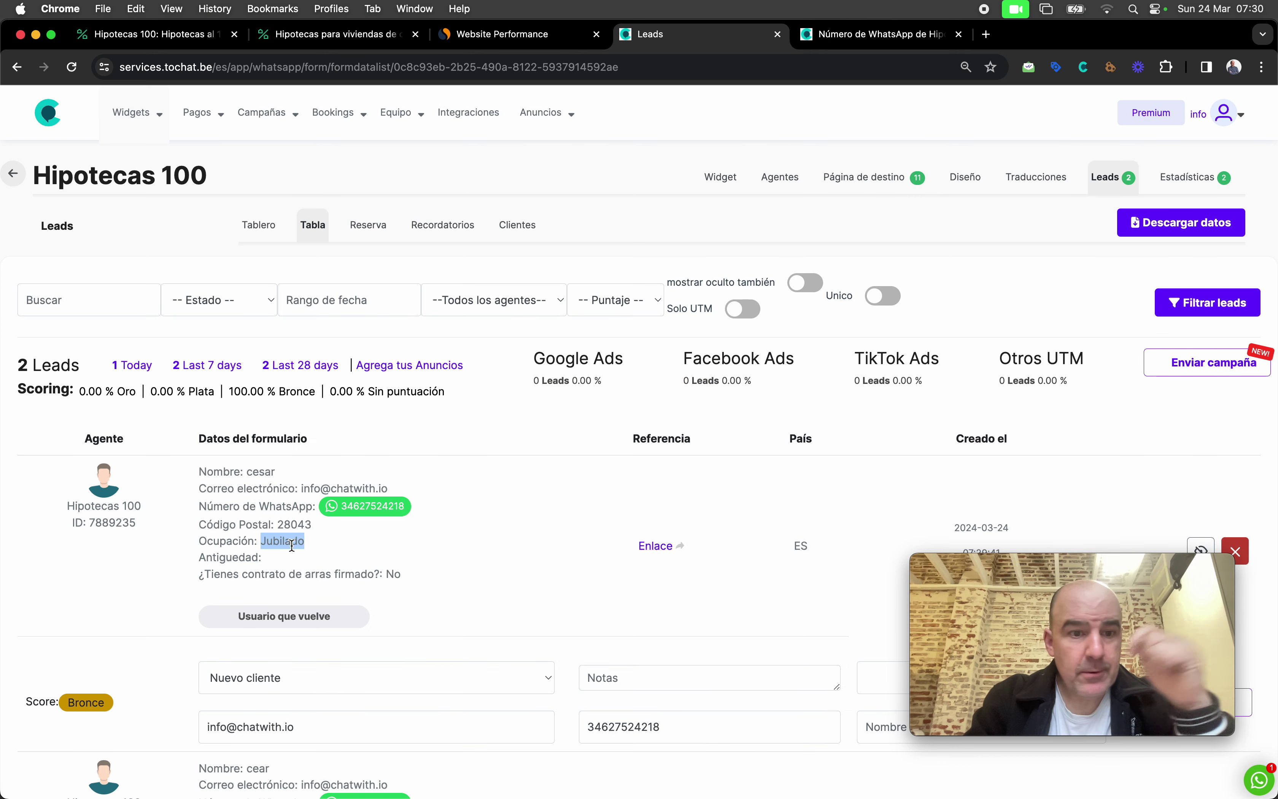
{"action": "left_click", "coordinate": [303, 575]}
{"action": "triple_click", "coordinate": [303, 574]}
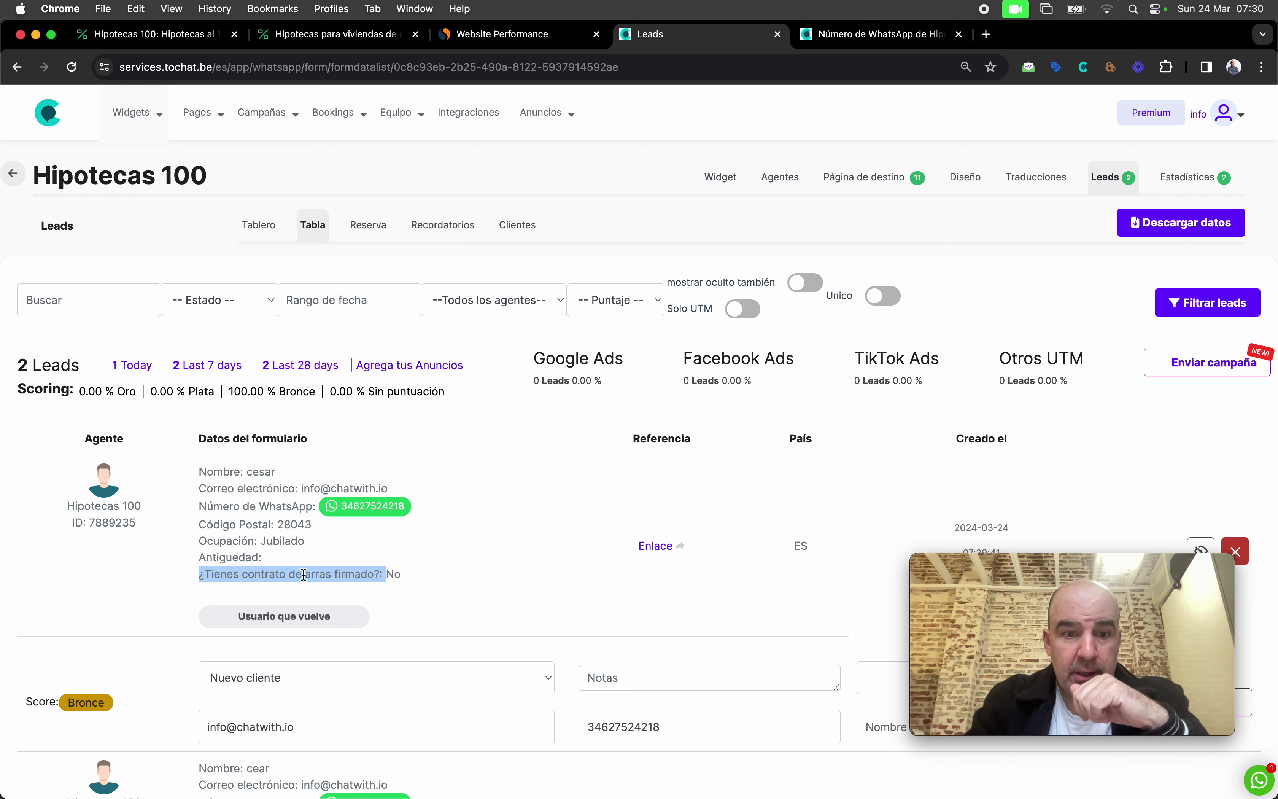
{"action": "double_click", "coordinate": [396, 575]}
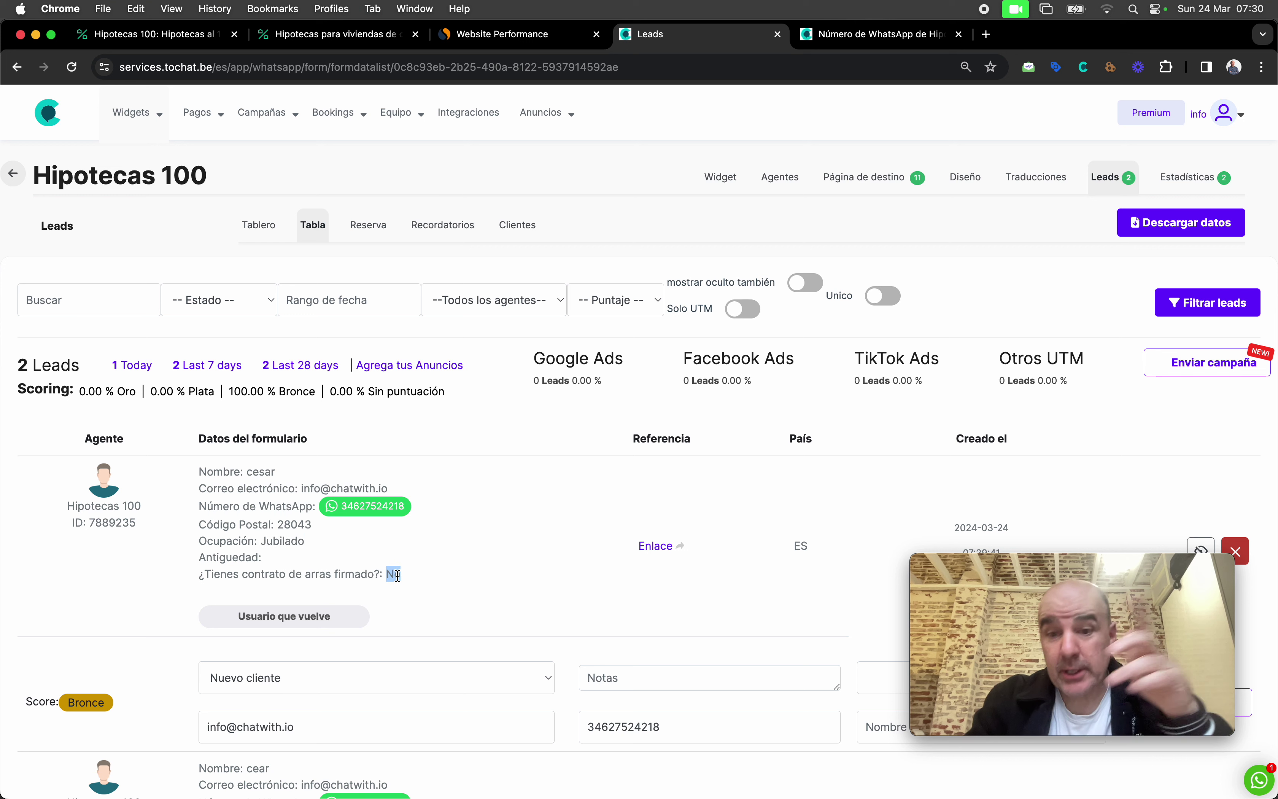
Step: Note the lead's Bronce score and return to the contact-form page
{"action": "left_click", "coordinate": [84, 698]}
{"action": "left_click", "coordinate": [125, 653]}
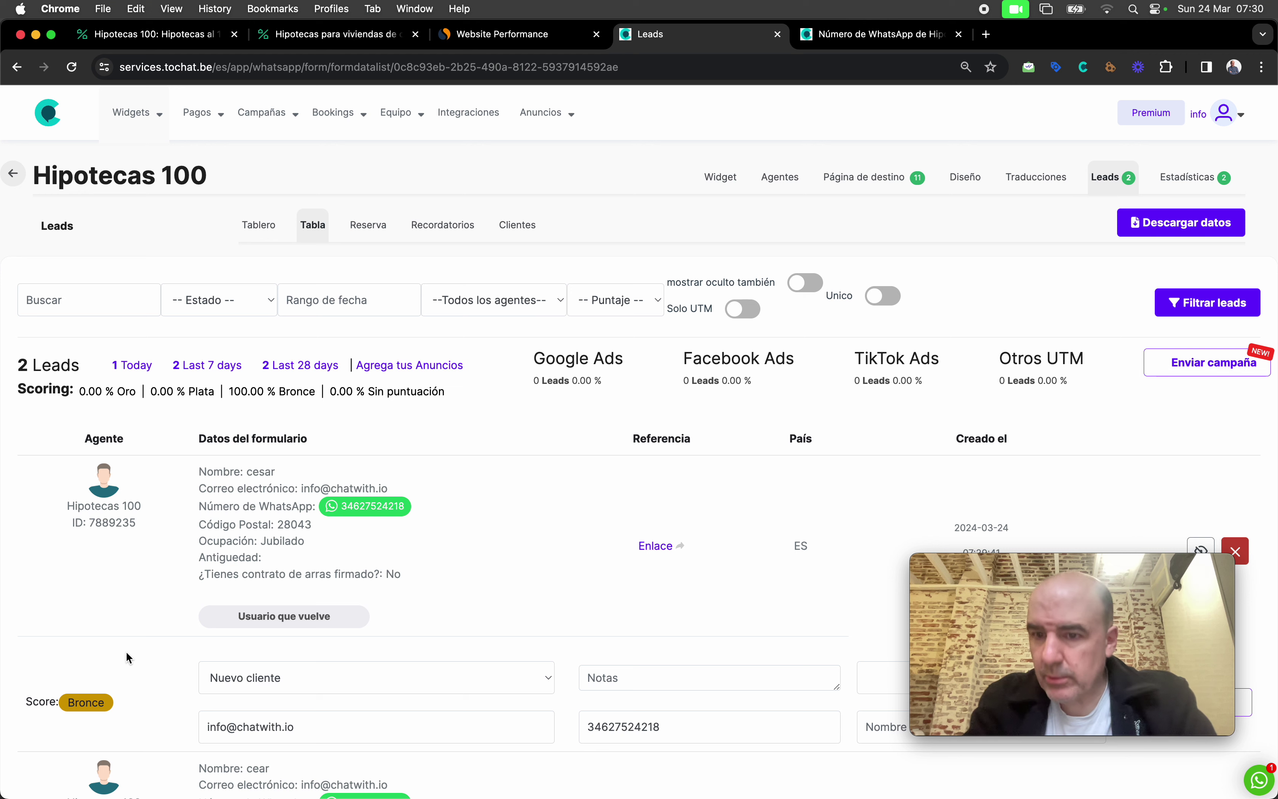
{"action": "left_click", "coordinate": [879, 39]}
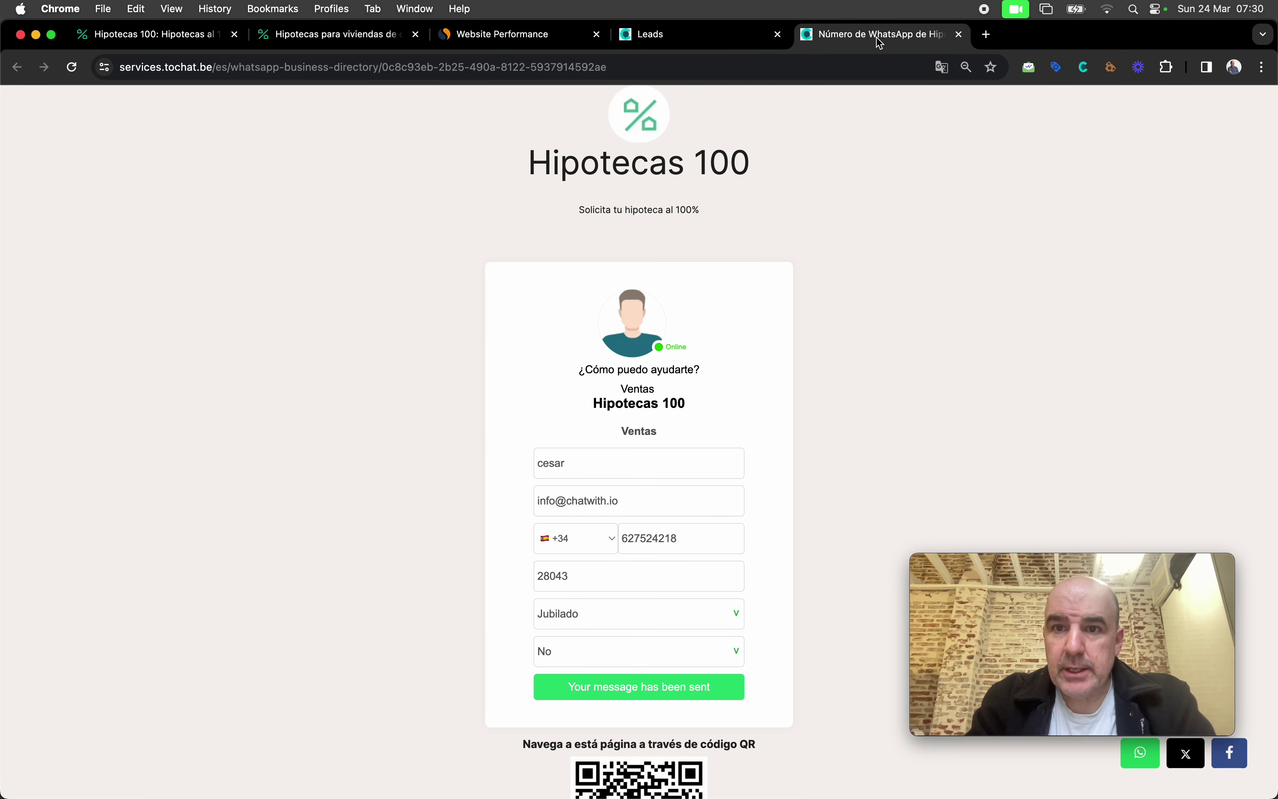
Step: Reload the lead form and enter the lead's name, fixing a missing letter
{"action": "left_click", "coordinate": [72, 67]}
{"action": "left_click", "coordinate": [620, 464]}
{"action": "type", "text": "cear"}
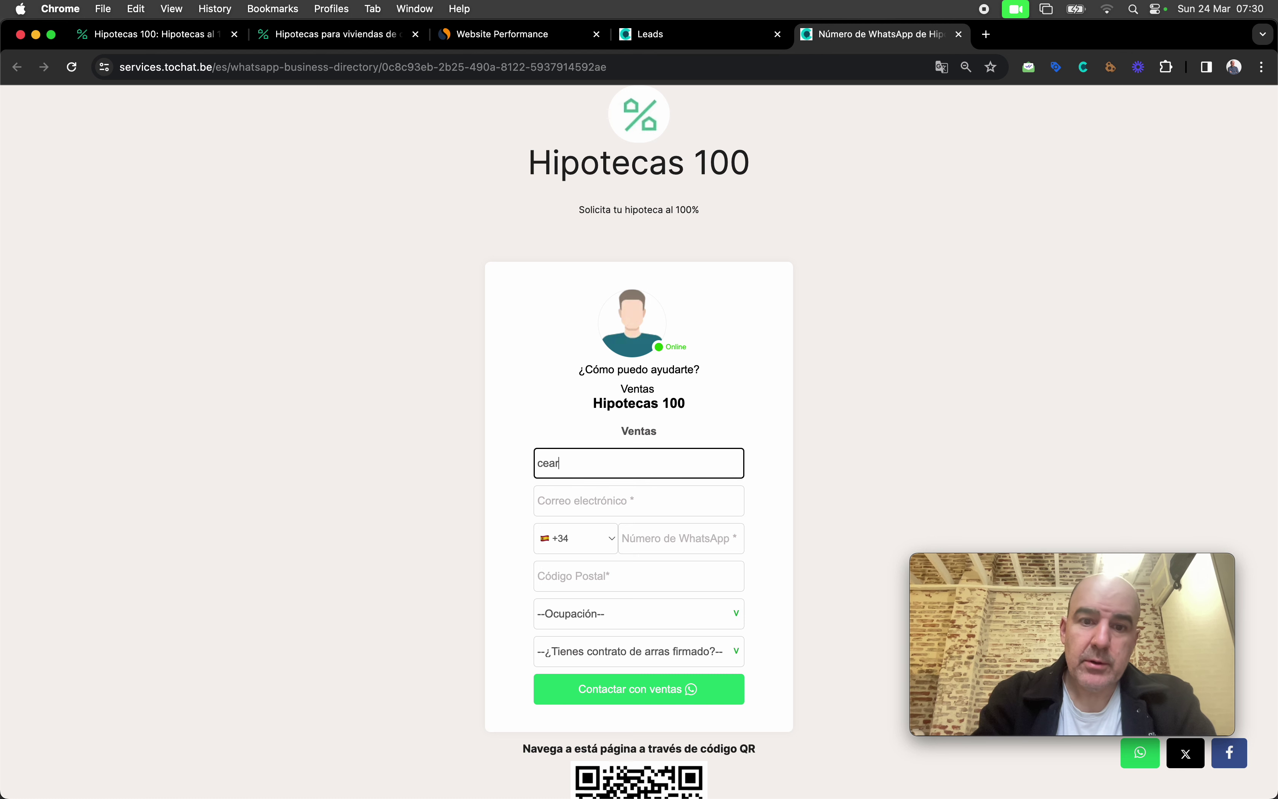
{"action": "key", "text": "Tab"}
{"action": "left_click", "coordinate": [622, 447]}
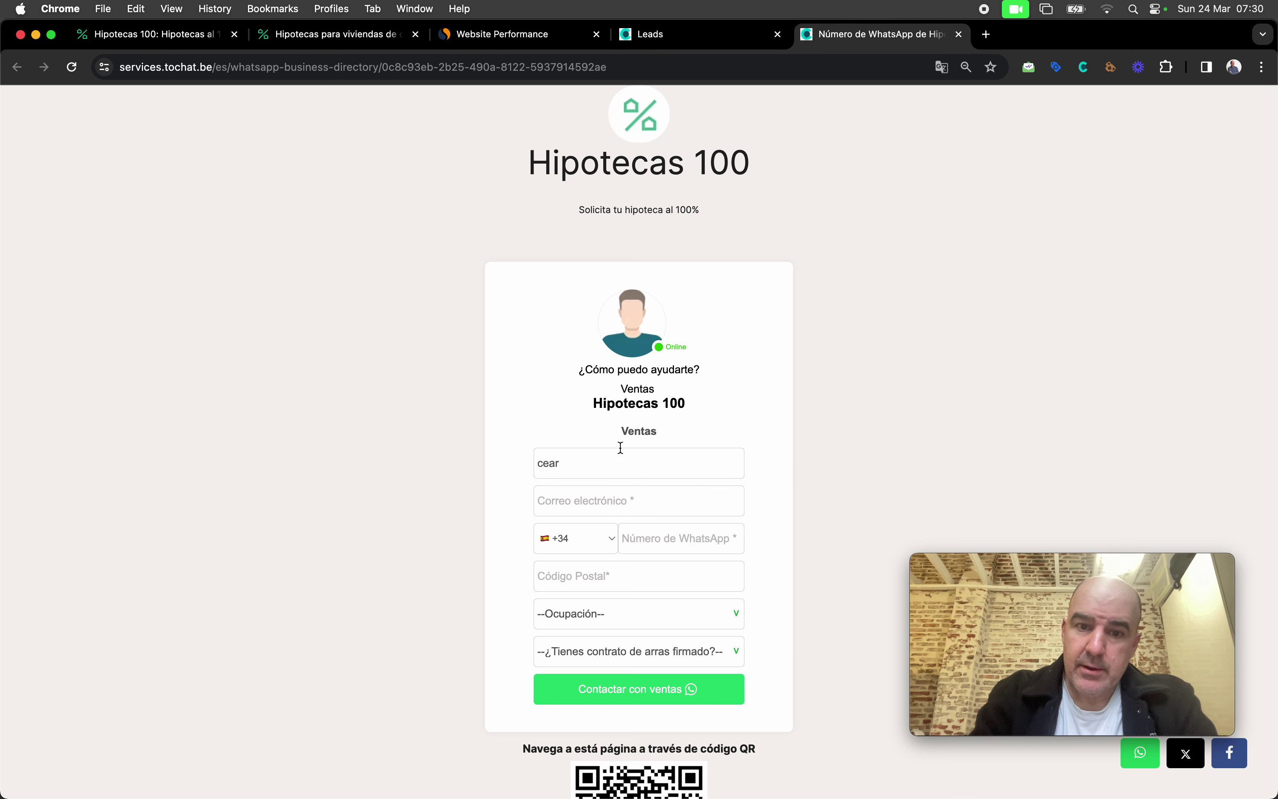
{"action": "left_click", "coordinate": [556, 463]}
{"action": "key", "text": "Tab"}
{"action": "type", "text": "s"}
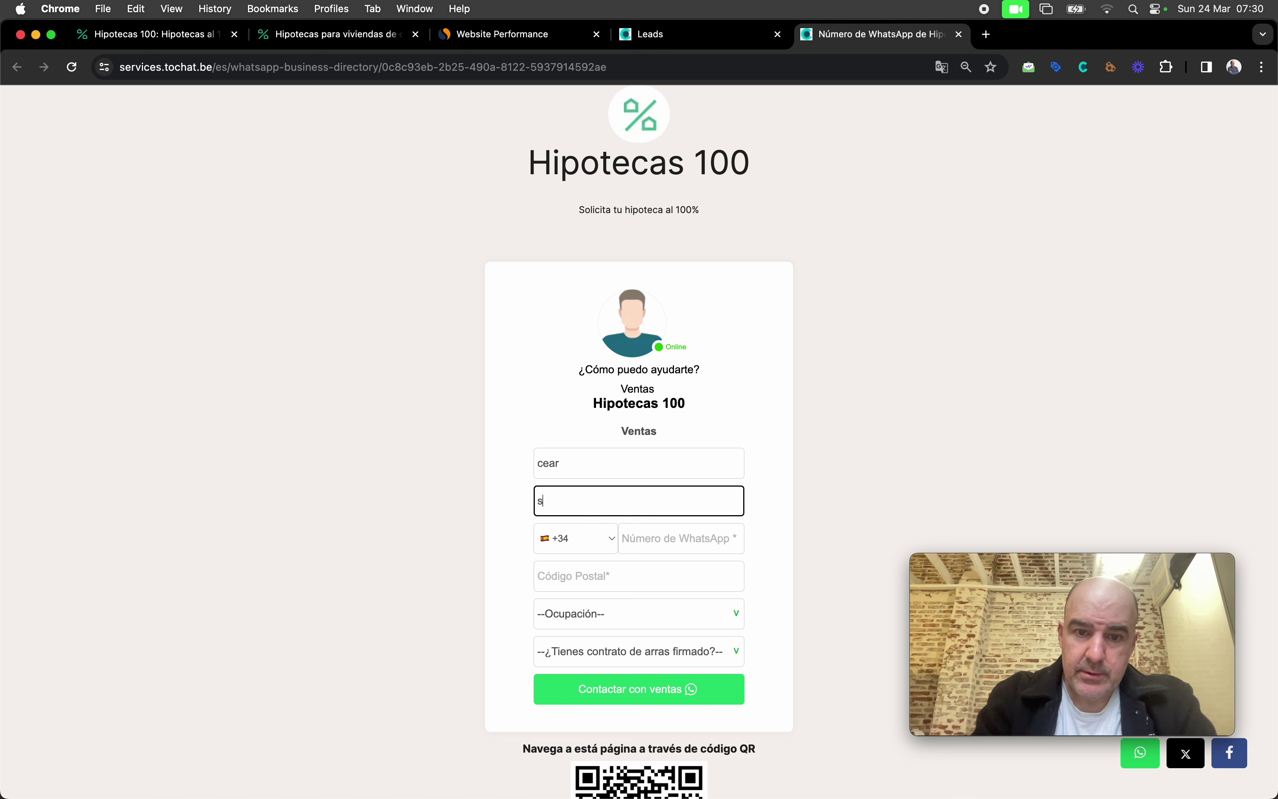
{"action": "left_click", "coordinate": [549, 463]}
{"action": "type", "text": "s"}
Step: Fill in the contact's e-mail, WhatsApp number and postal code
{"action": "left_click", "coordinate": [576, 503]}
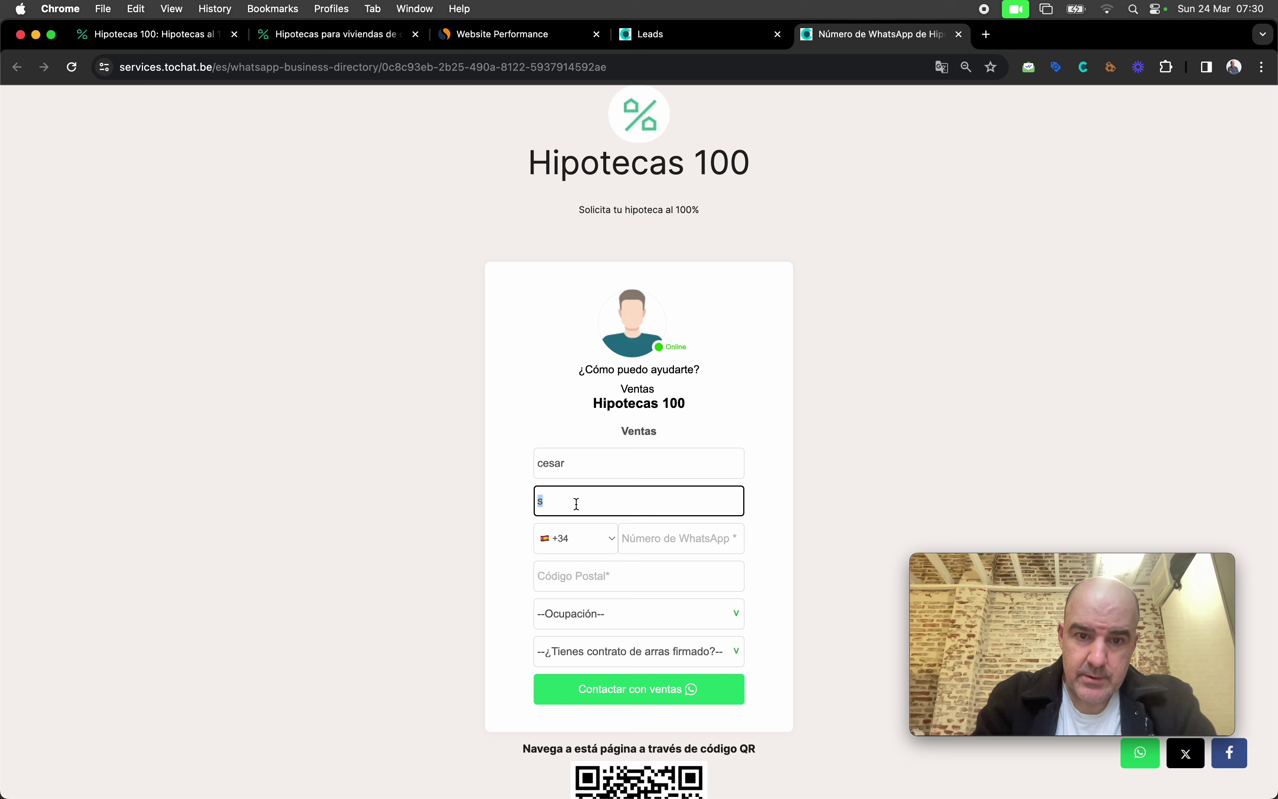
{"action": "key", "text": "BackSpace"}
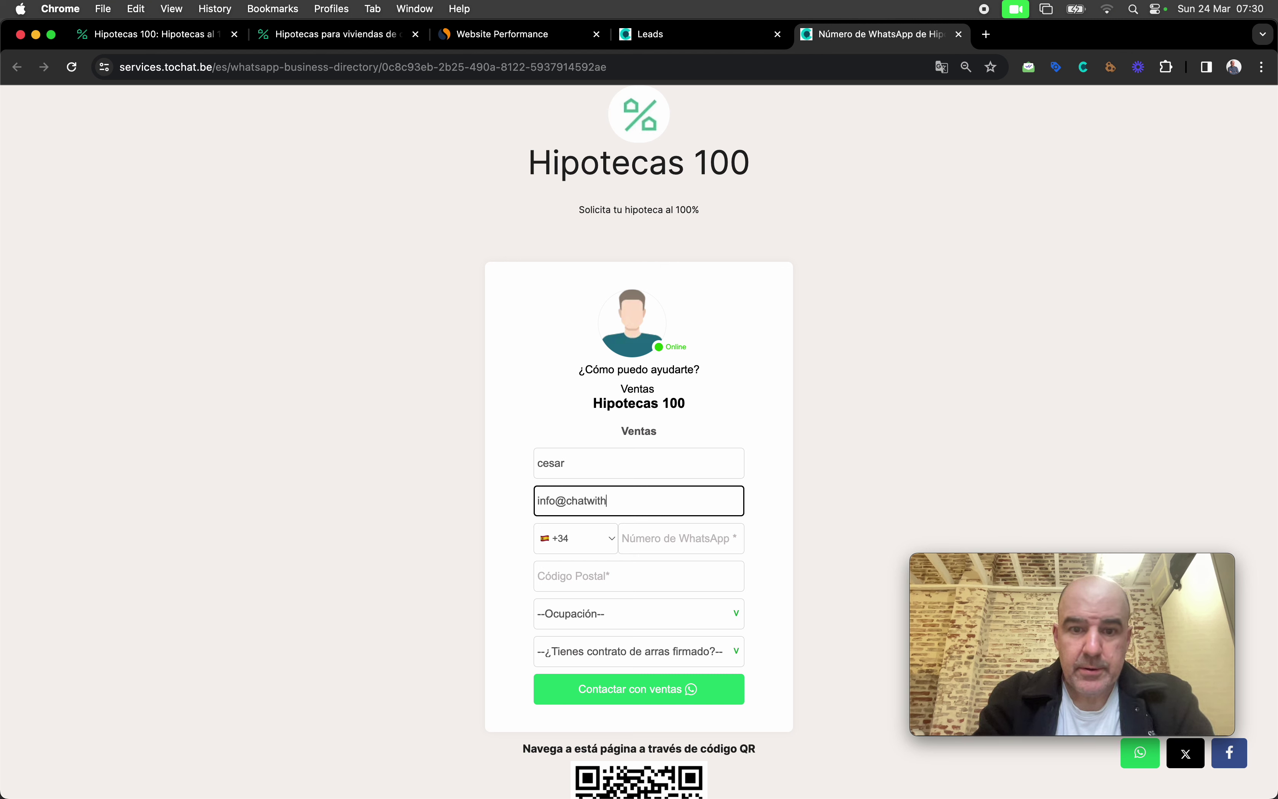
{"action": "key", "text": "Tab"}
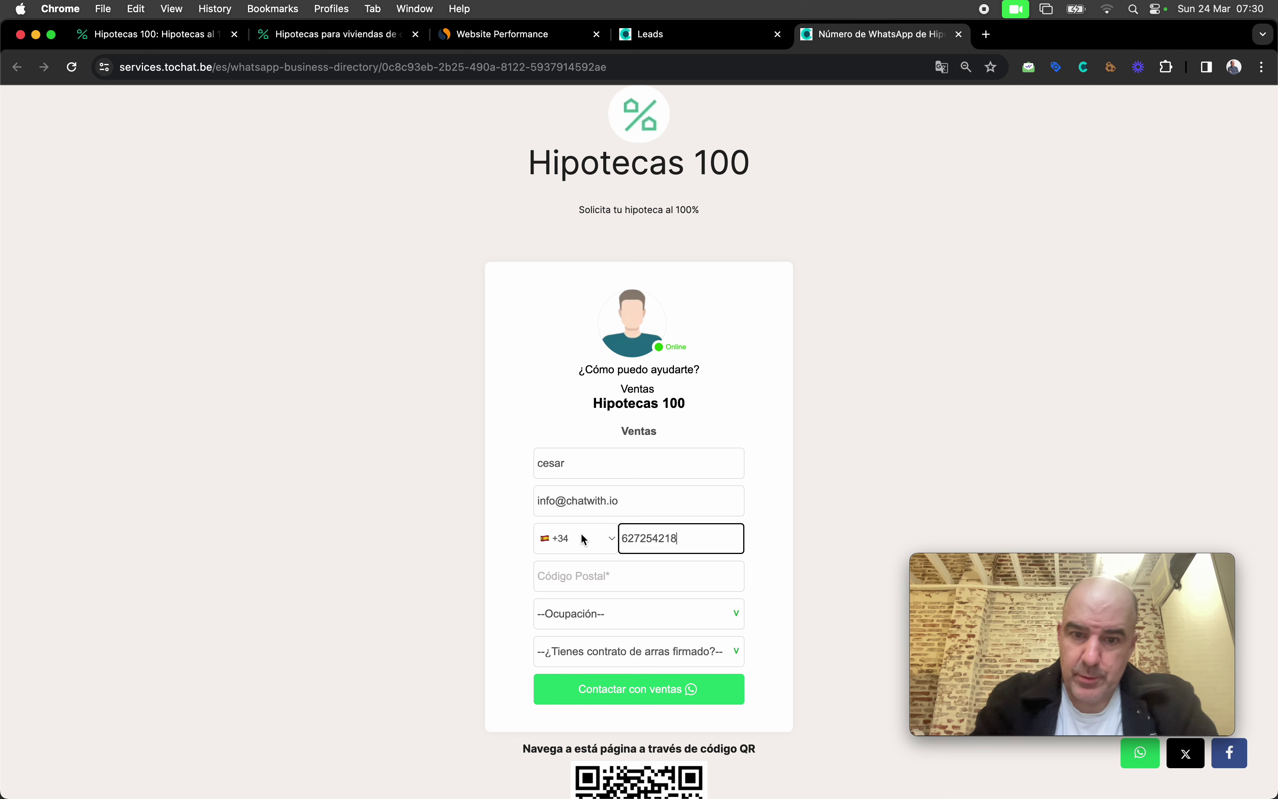
{"action": "left_click", "coordinate": [579, 568]}
{"action": "type", "text": "29"}
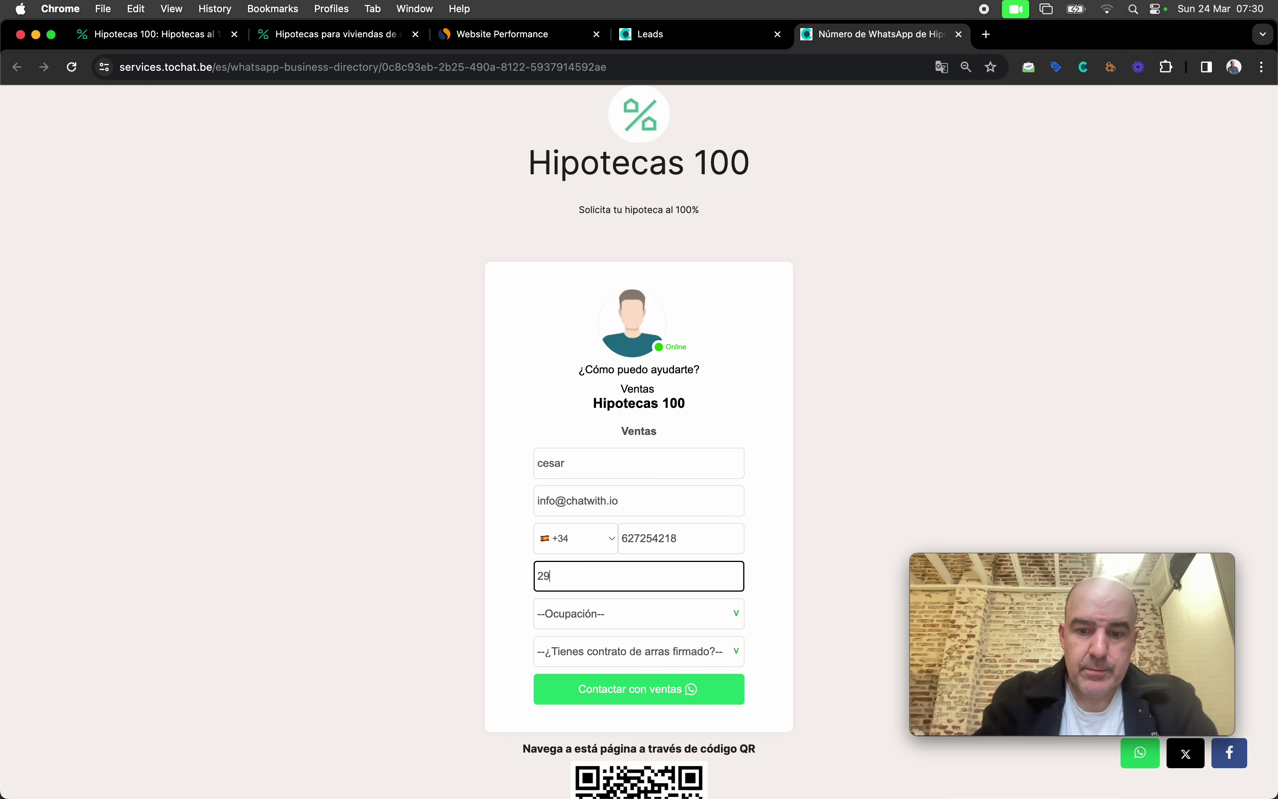
{"action": "type", "text": "8043"}
Step: Choose Funcionario, answer Sí to the signed arras contract, and submit via 'Contactar con ventas'
{"action": "left_click", "coordinate": [602, 622]}
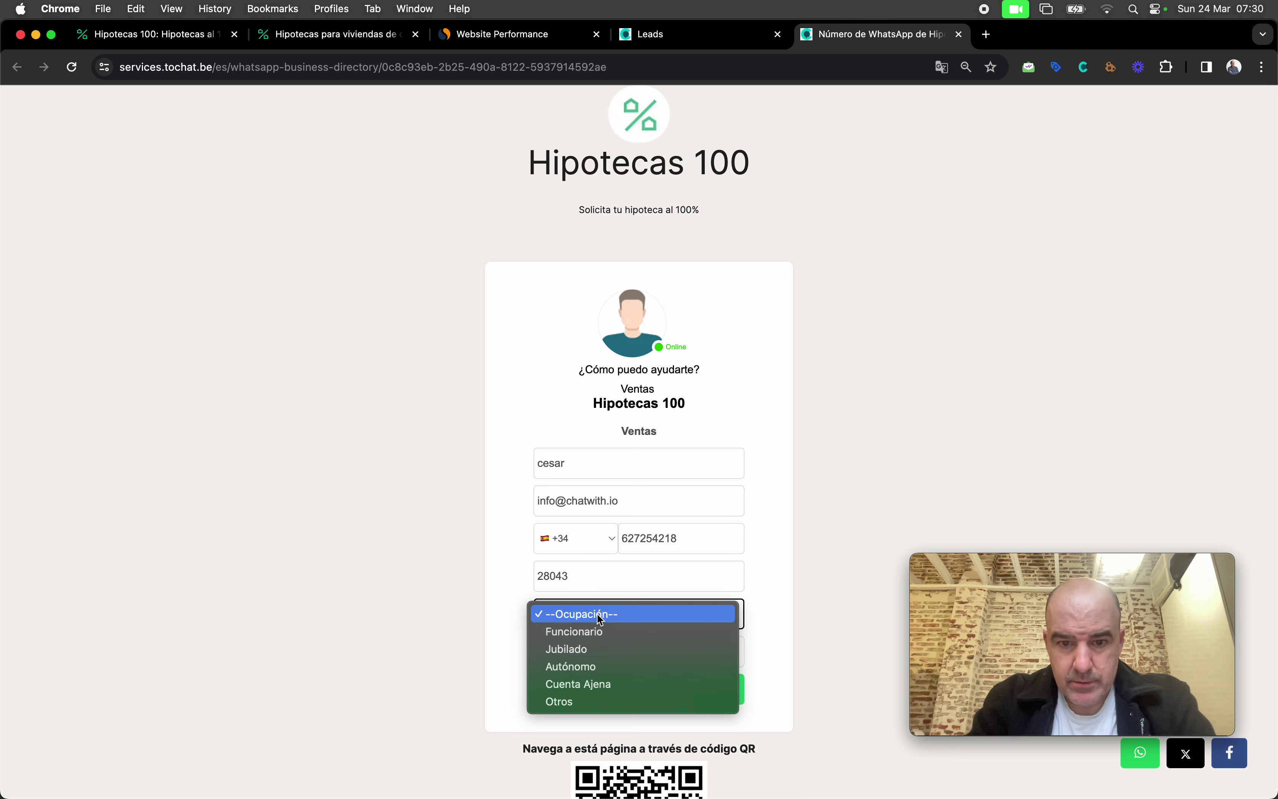
{"action": "left_click", "coordinate": [607, 631]}
{"action": "left_click", "coordinate": [594, 650]}
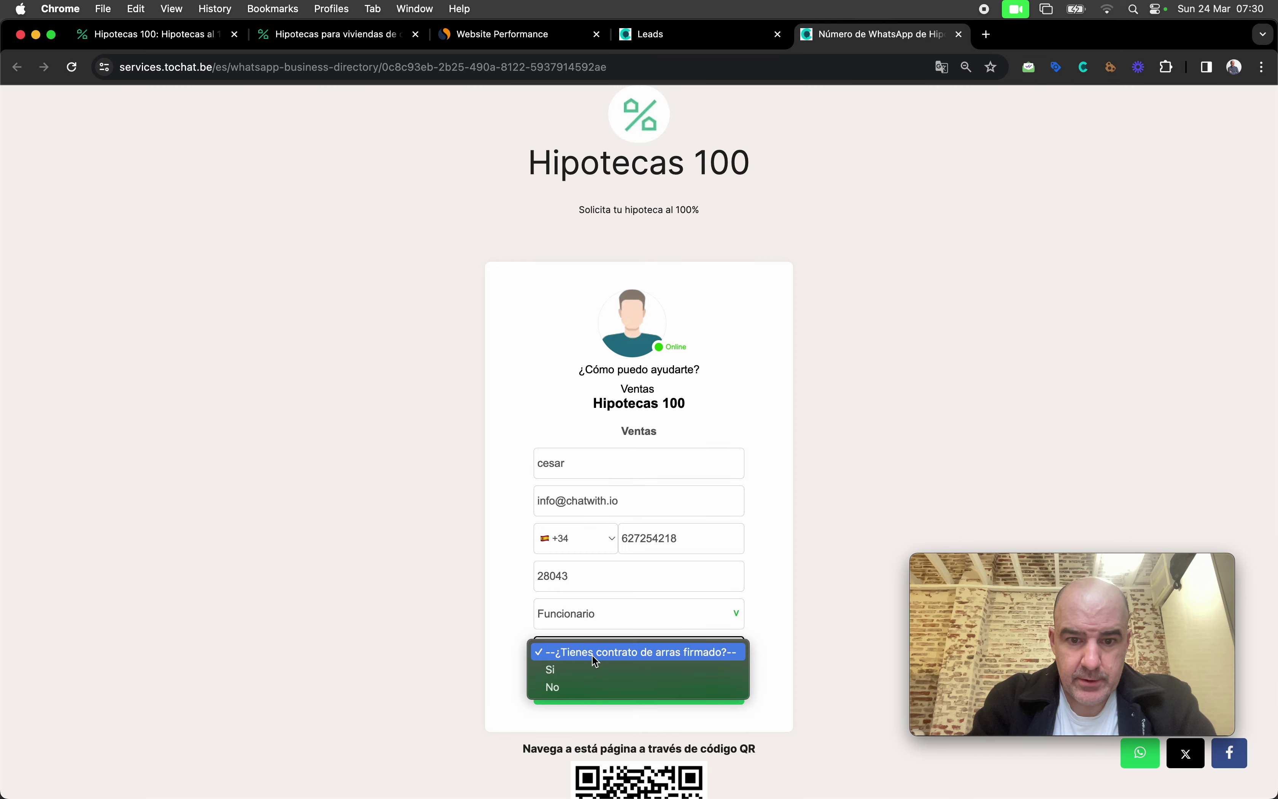
{"action": "left_click", "coordinate": [600, 670]}
{"action": "left_click", "coordinate": [585, 688]}
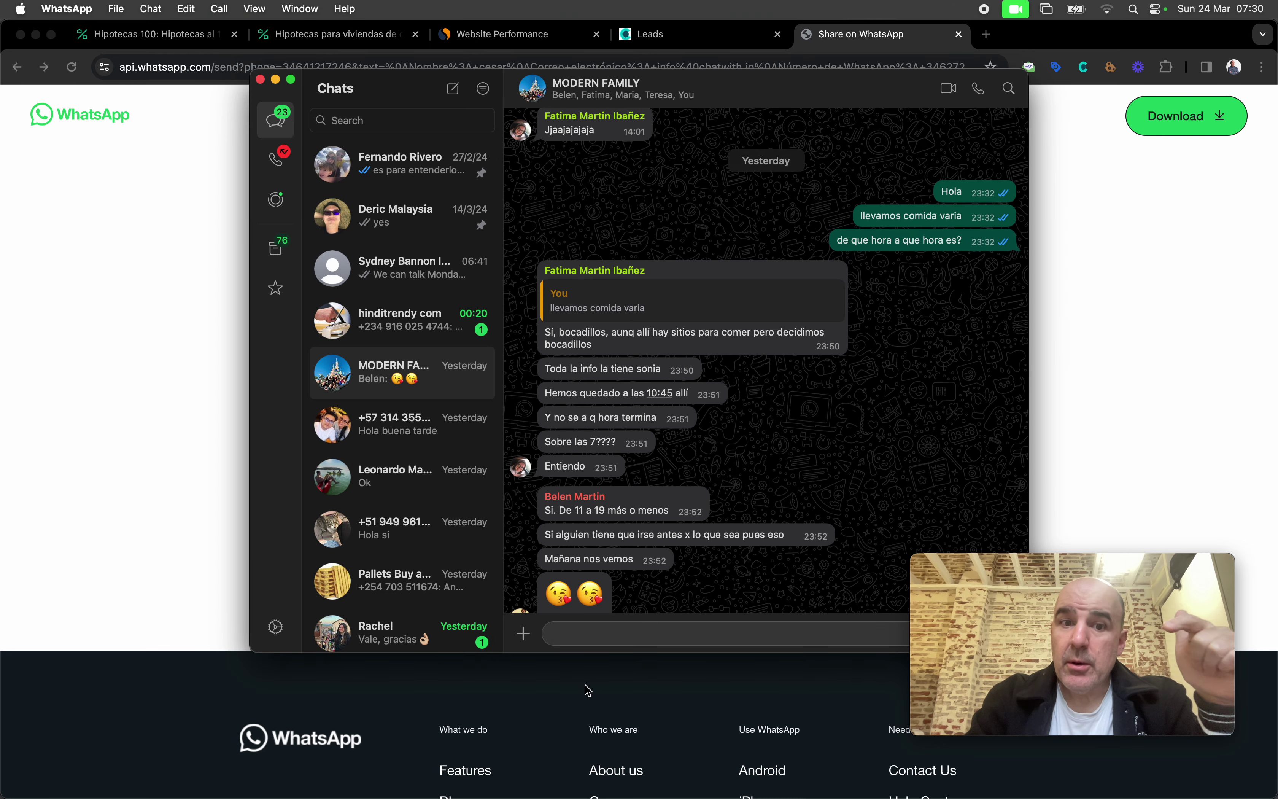
Step: Leave WhatsApp, reload the Leads table and scroll through the three Oro and Bronce leads
{"action": "left_click", "coordinate": [1052, 430]}
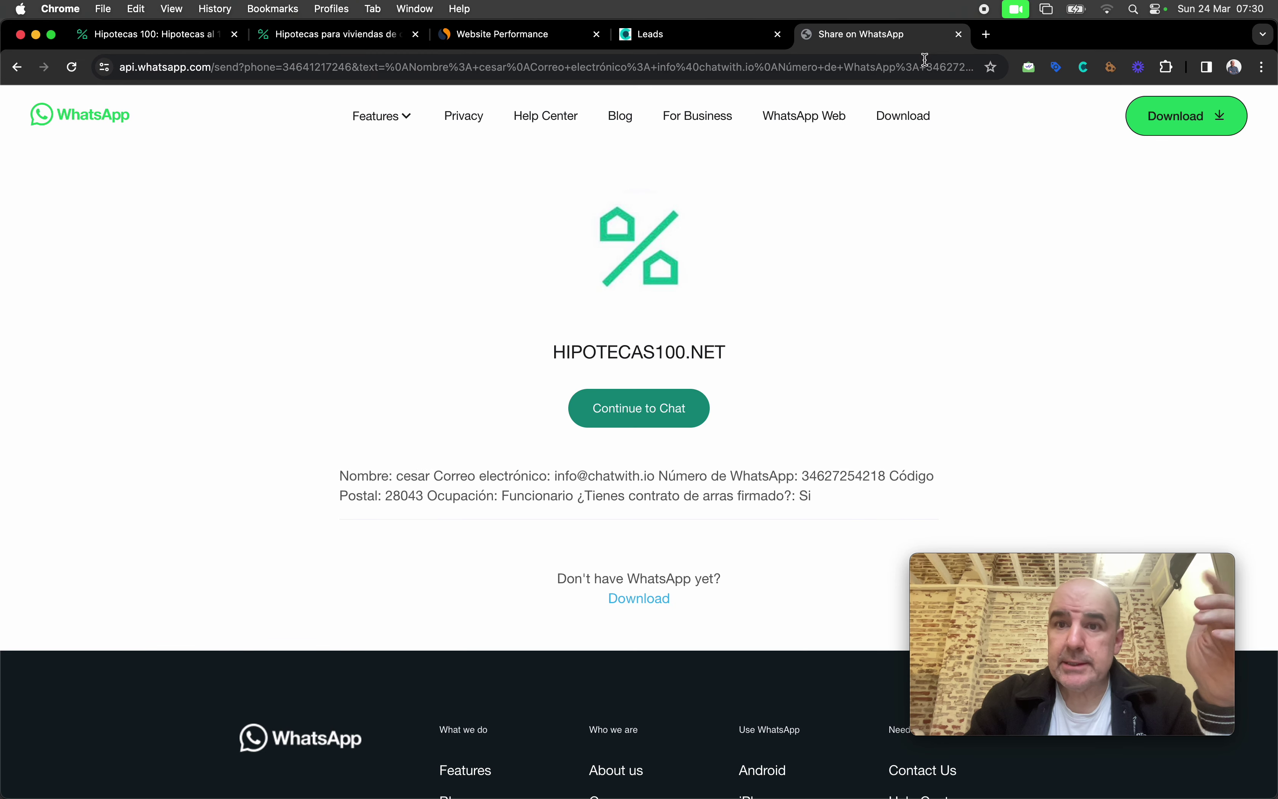
{"action": "left_click", "coordinate": [750, 35]}
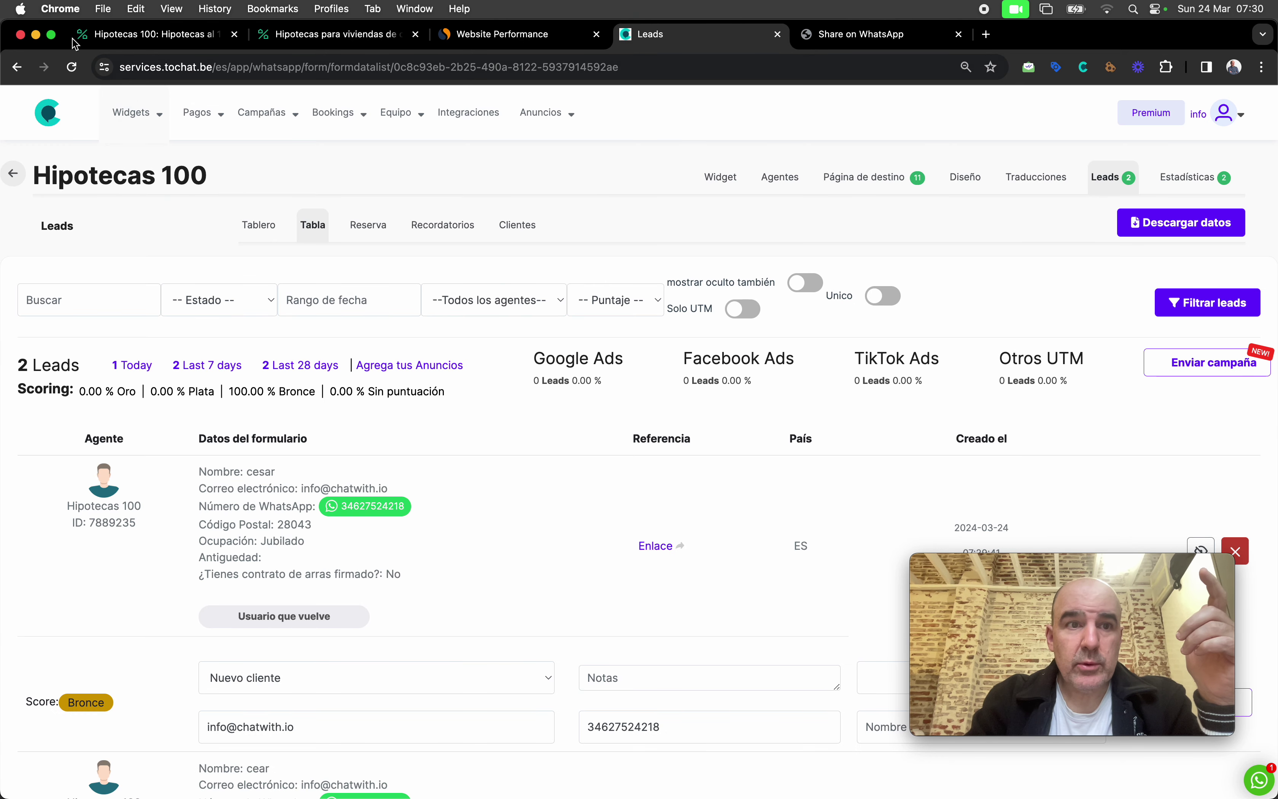
{"action": "left_click", "coordinate": [70, 67]}
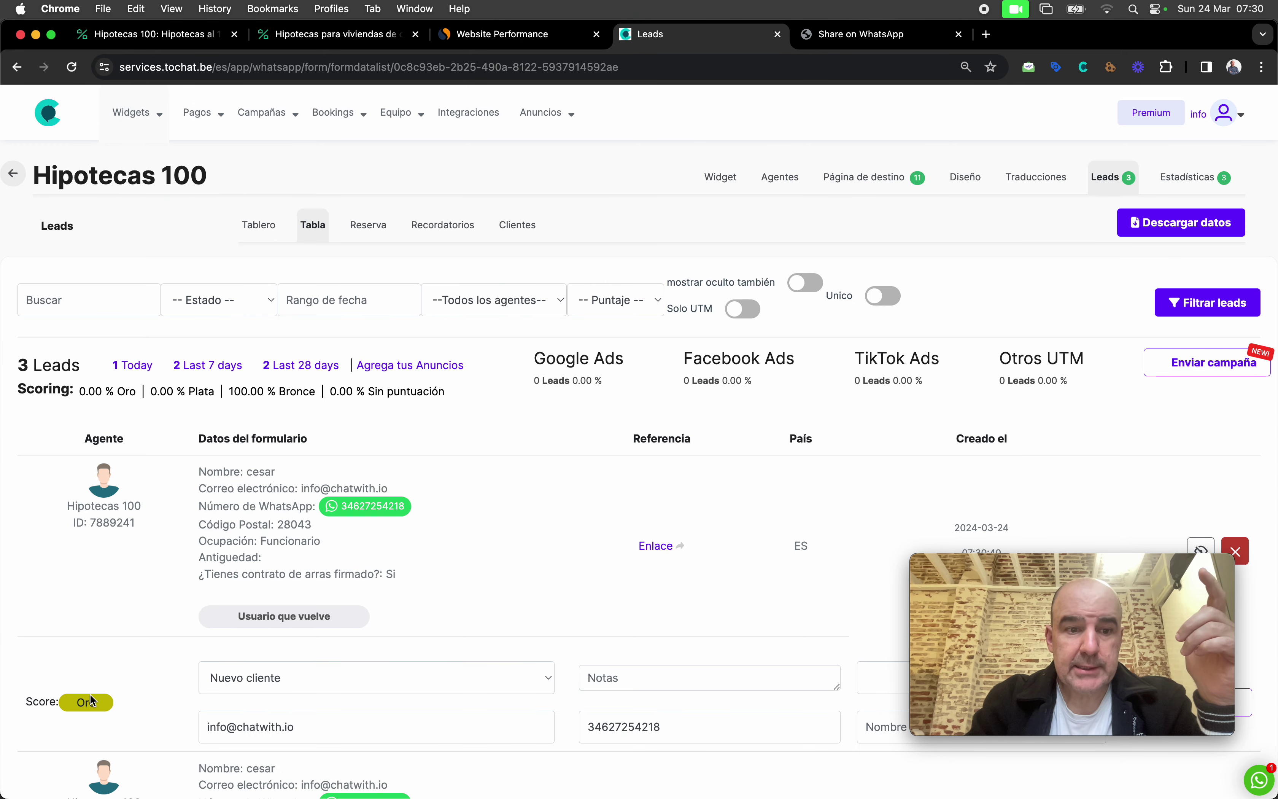
{"action": "scroll", "coordinate": [115, 640], "scroll_direction": "down", "scroll_amount": 5}
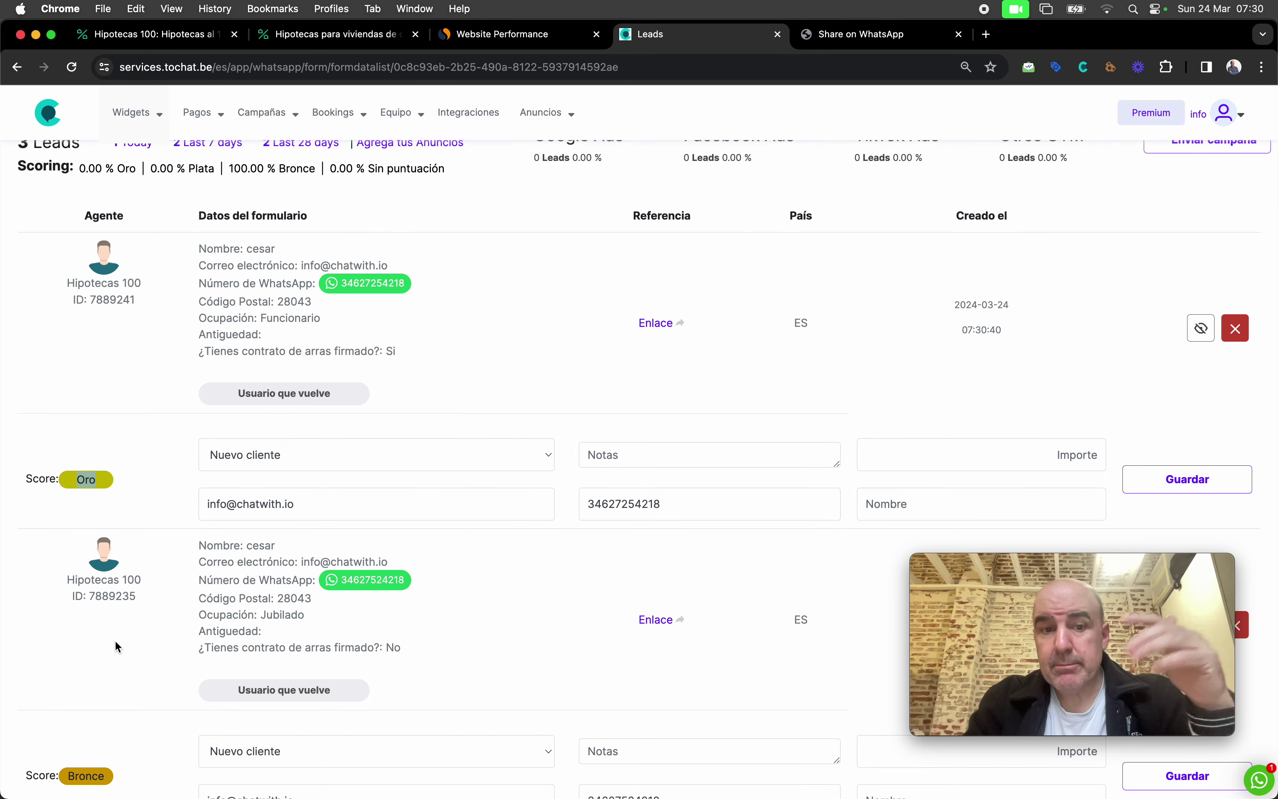
{"action": "scroll", "coordinate": [238, 654], "scroll_direction": "up", "scroll_amount": 4}
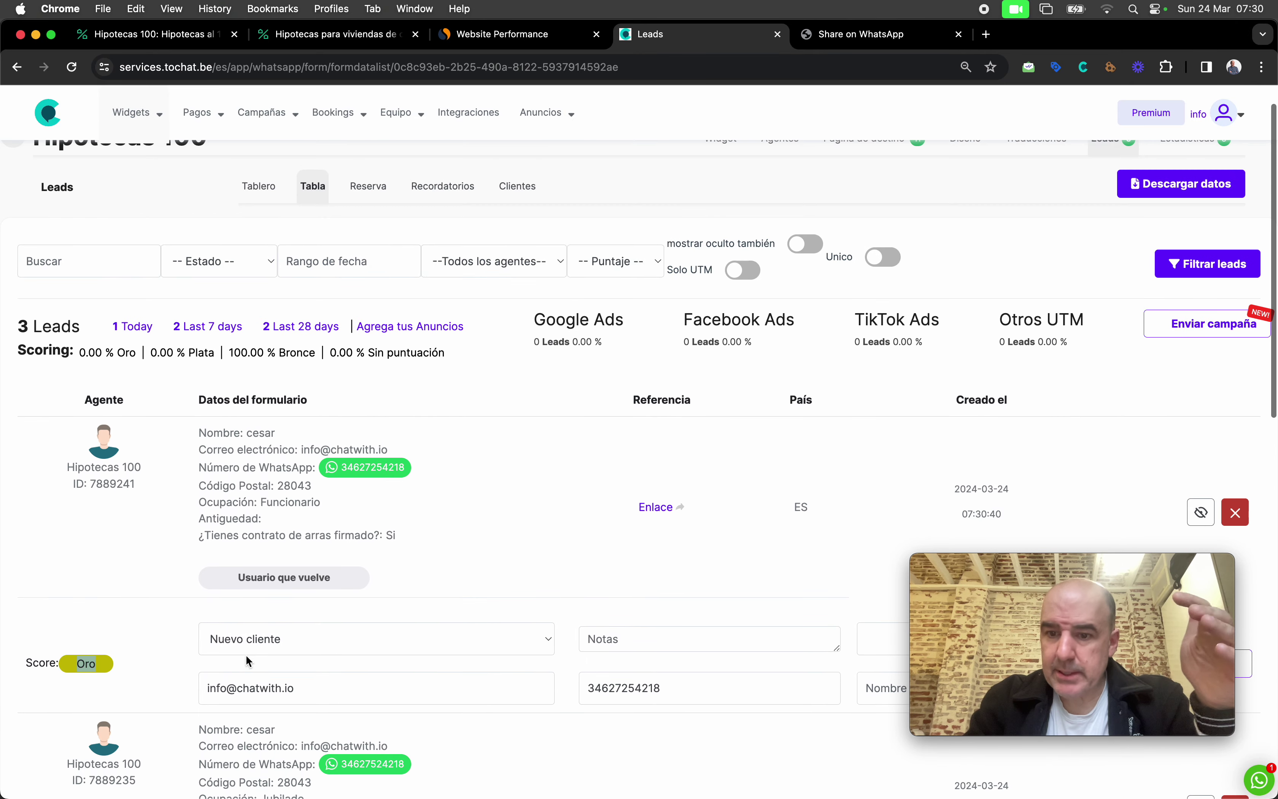
{"action": "scroll", "coordinate": [285, 333], "scroll_direction": "up", "scroll_amount": 1}
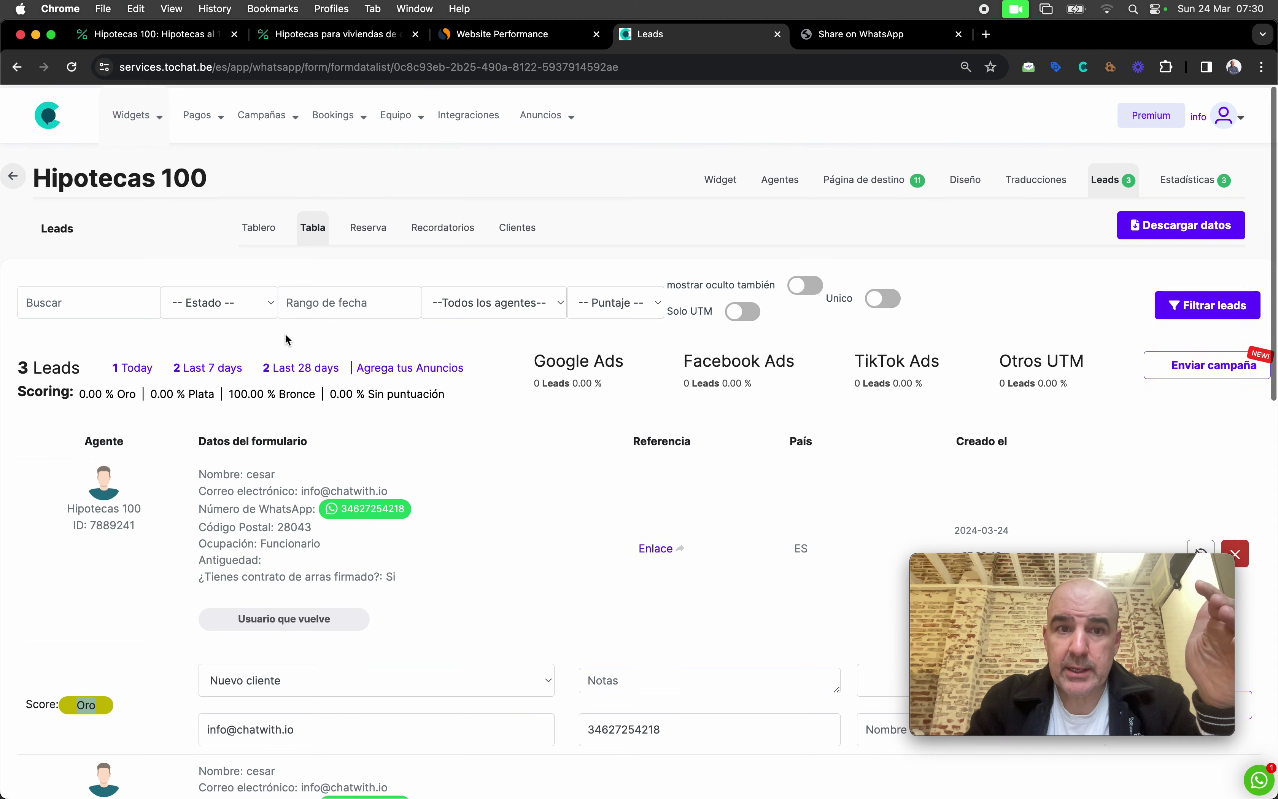
Step: On the Tablero board, move the Gold lead to Nueva orden and Jubilado to Pago pendiente
{"action": "left_click", "coordinate": [267, 231]}
{"action": "left_click_drag", "start_coordinate": [105, 447], "coordinate": [297, 433]}
{"action": "left_click_drag", "start_coordinate": [71, 430], "coordinate": [510, 425]}
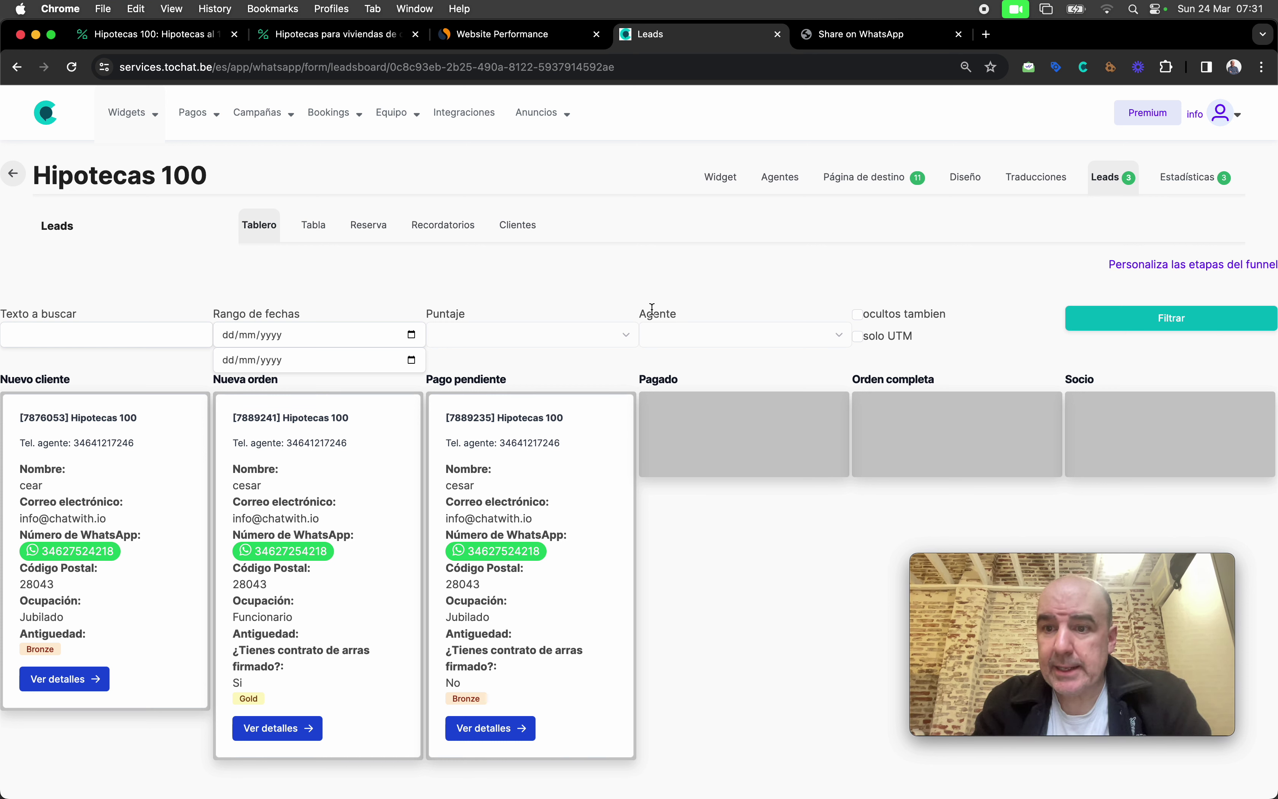
{"action": "left_click", "coordinate": [305, 35]}
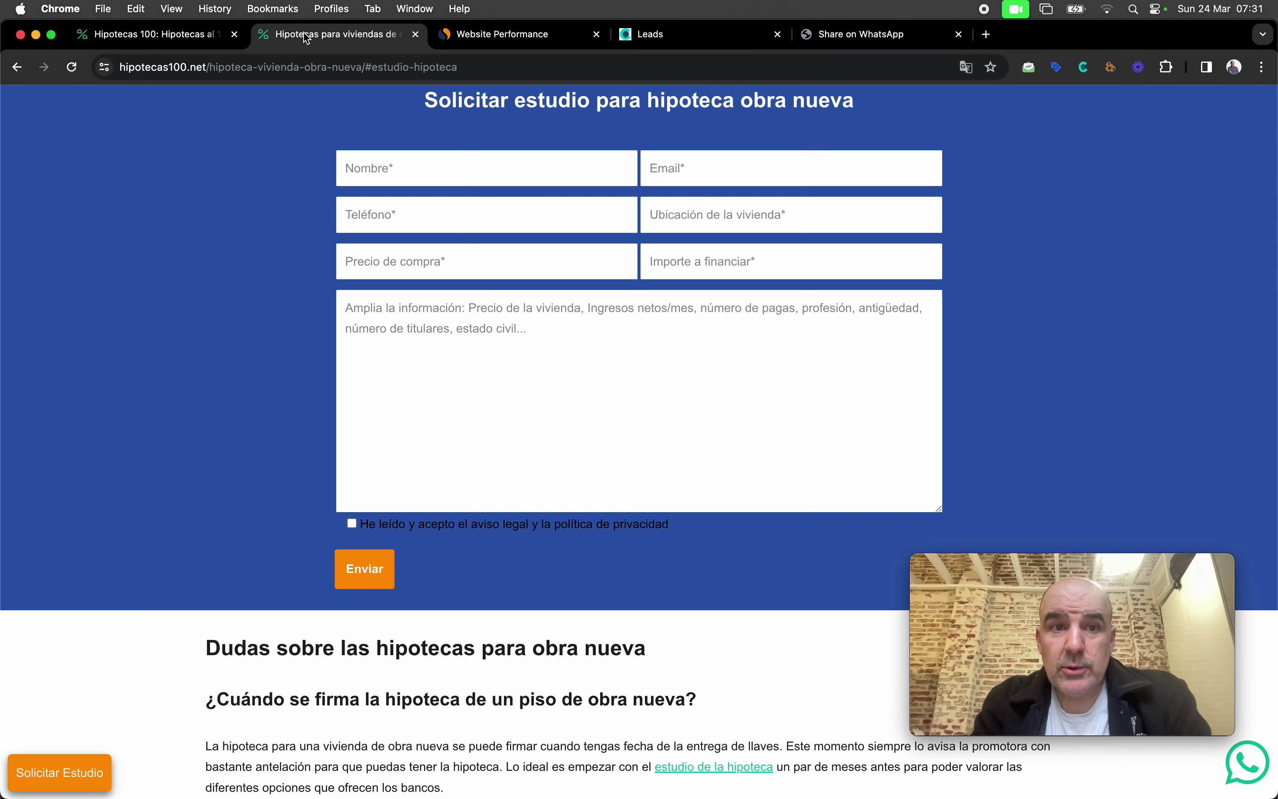
Step: View the hipotecas100.net homepage, then return to ChatWith and open Widgets > Crea y edita
{"action": "left_click", "coordinate": [181, 35]}
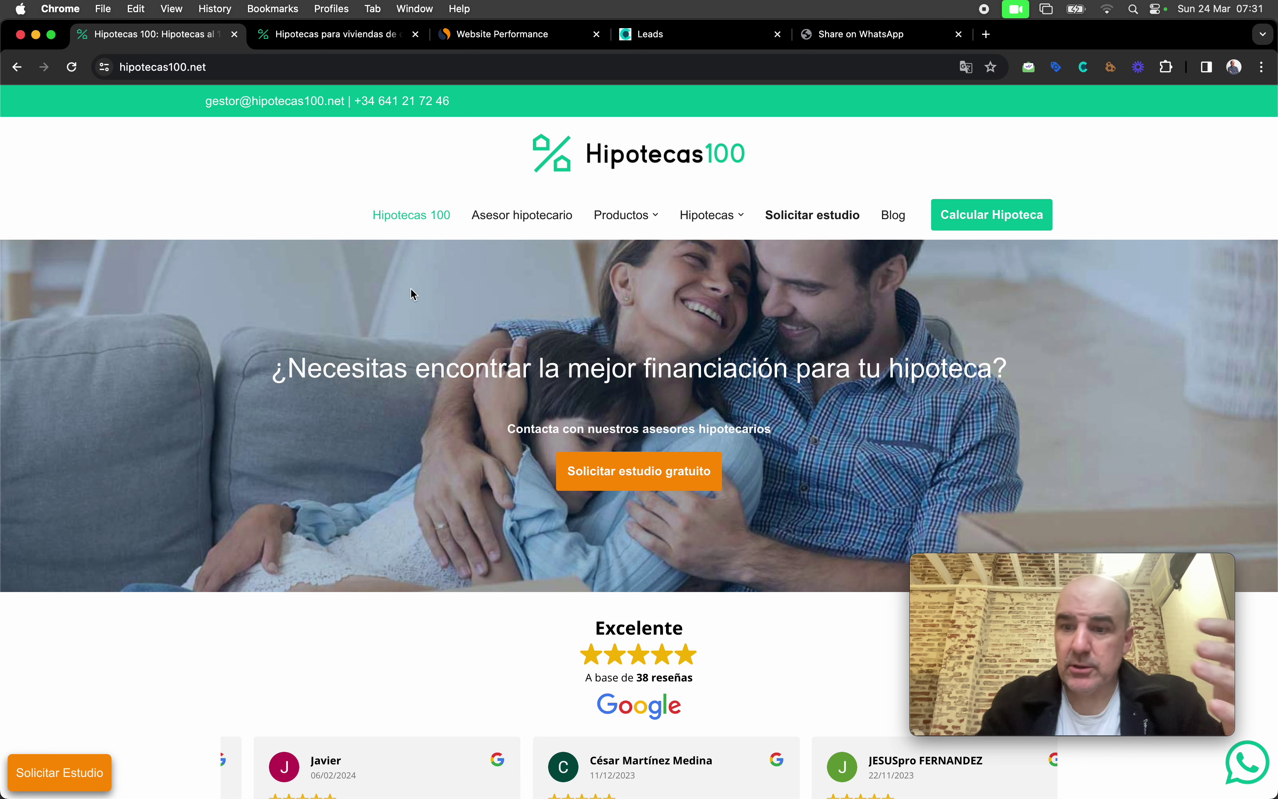
{"action": "left_click", "coordinate": [643, 41]}
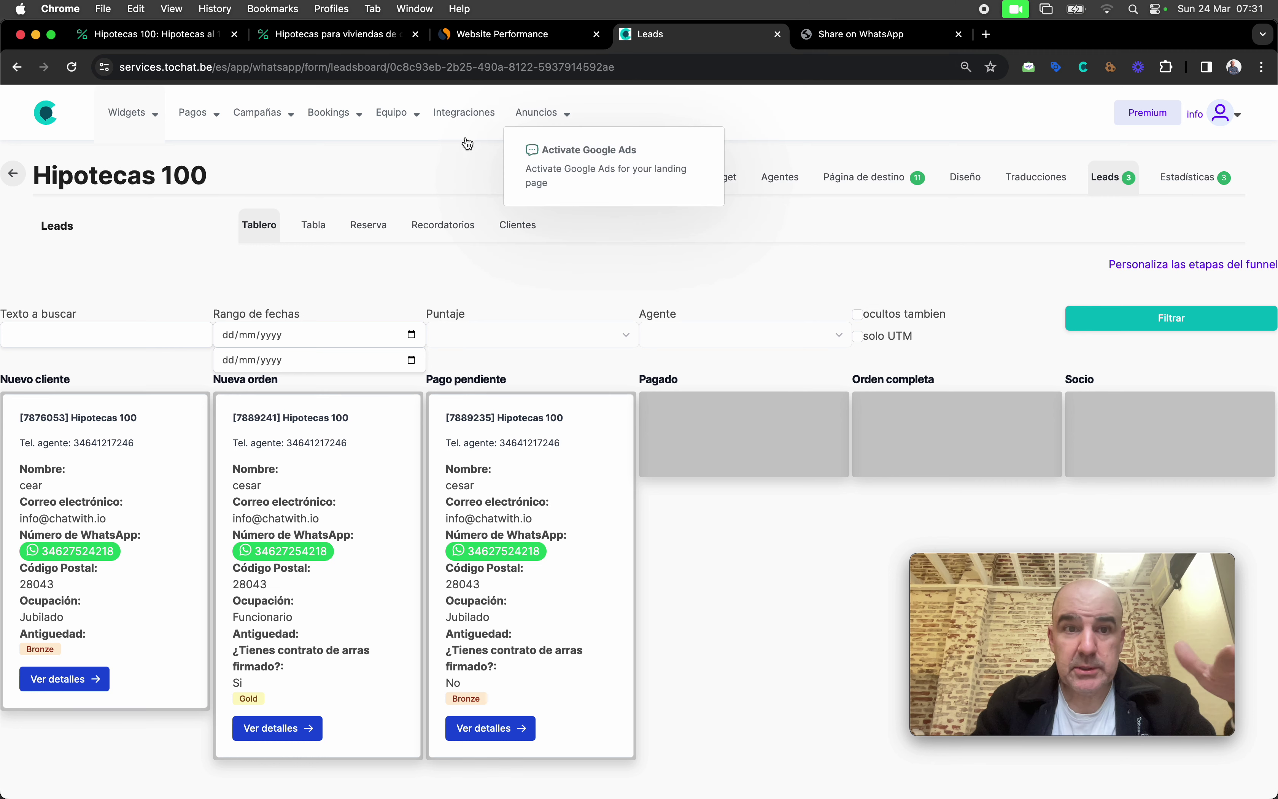
{"action": "mouse_move", "coordinate": [144, 126]}
{"action": "left_click", "coordinate": [156, 164]}
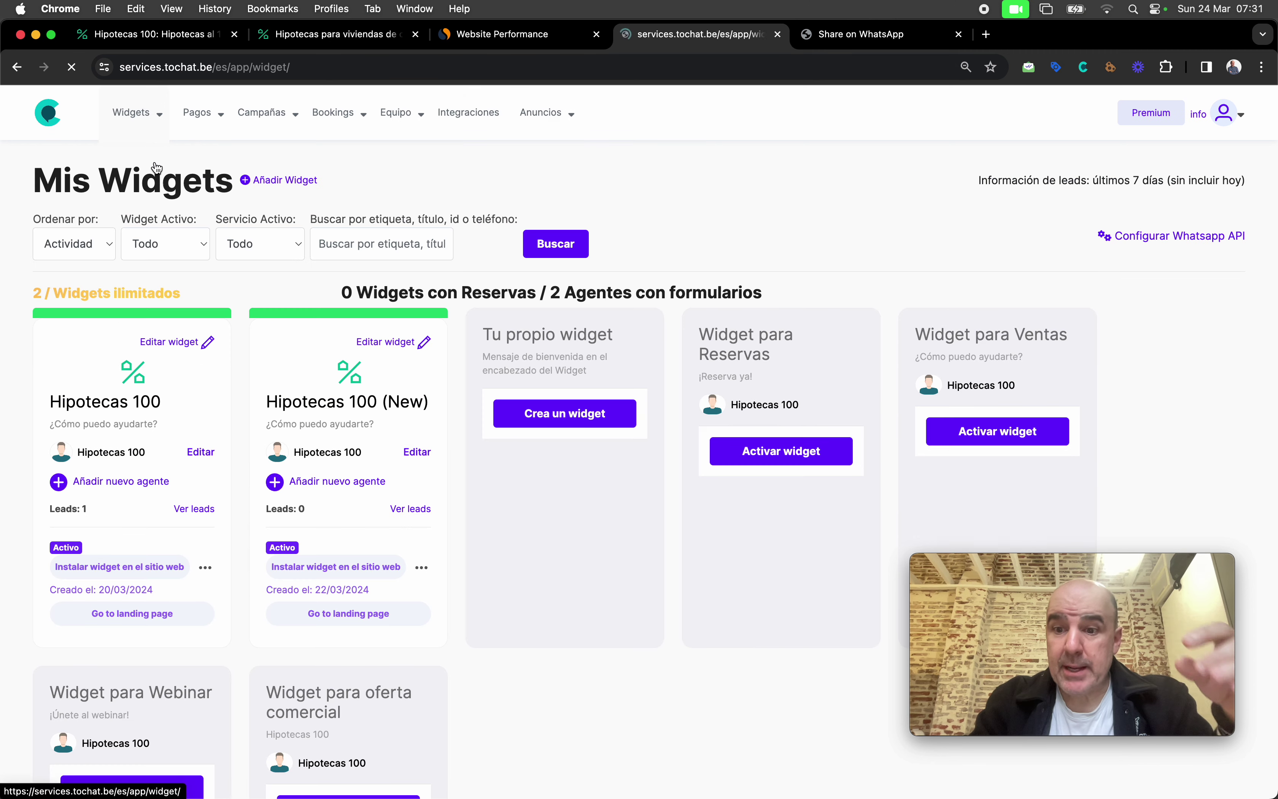